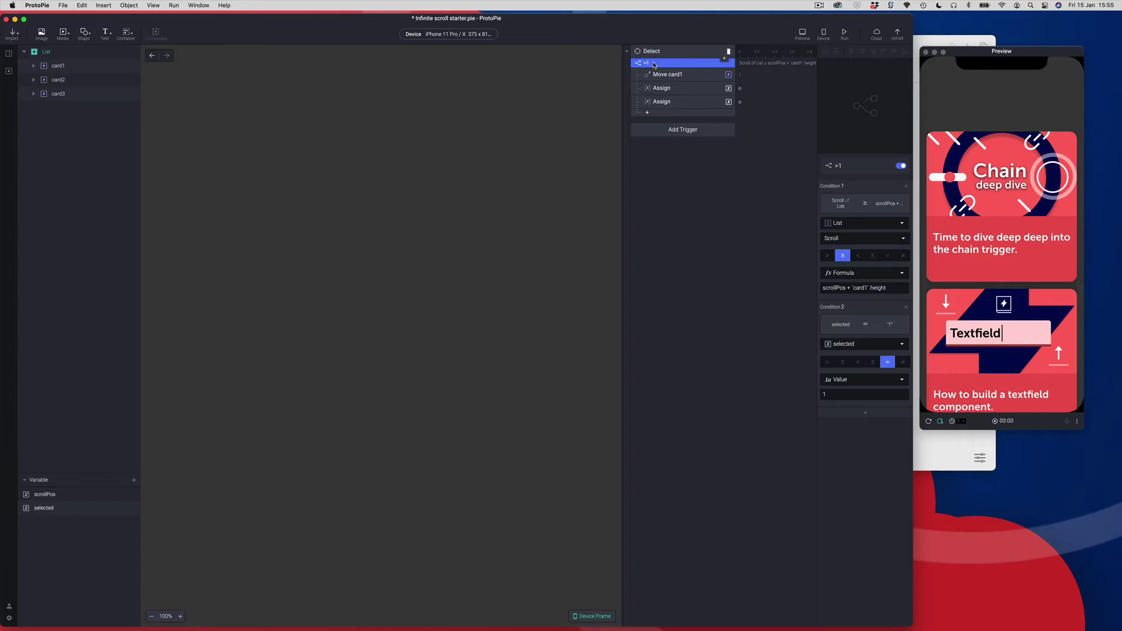
# Duplicate the >1 condition with its responses and rename the copy to >2.
pyautogui.press('super+d')
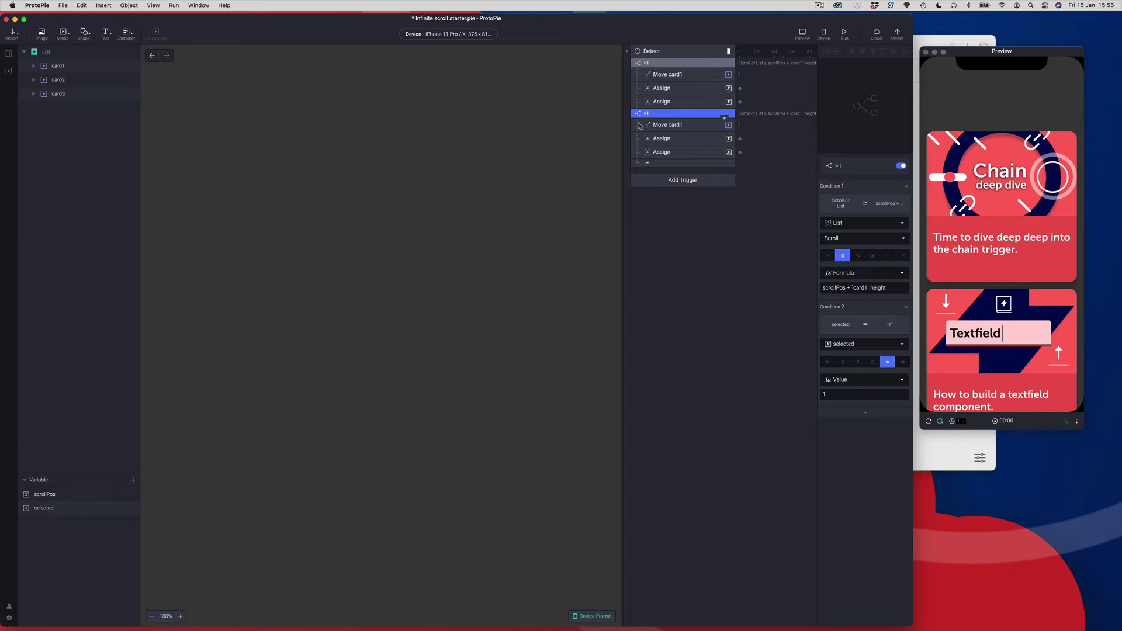
pyautogui.doubleClick(662, 113)
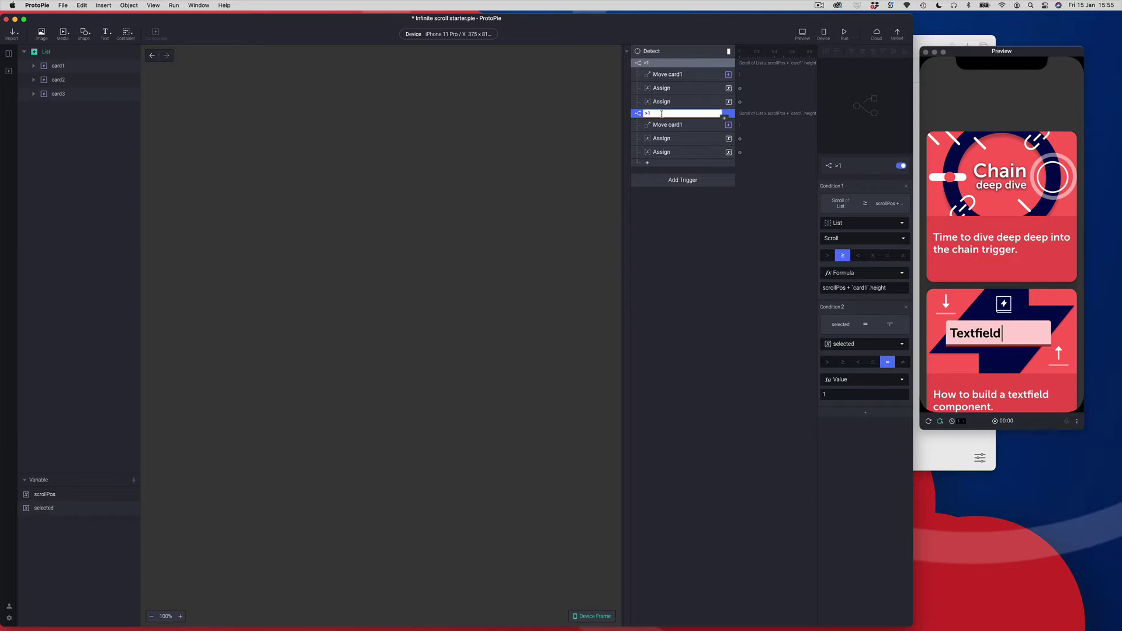
pyautogui.write('2')
pyautogui.press('Return')
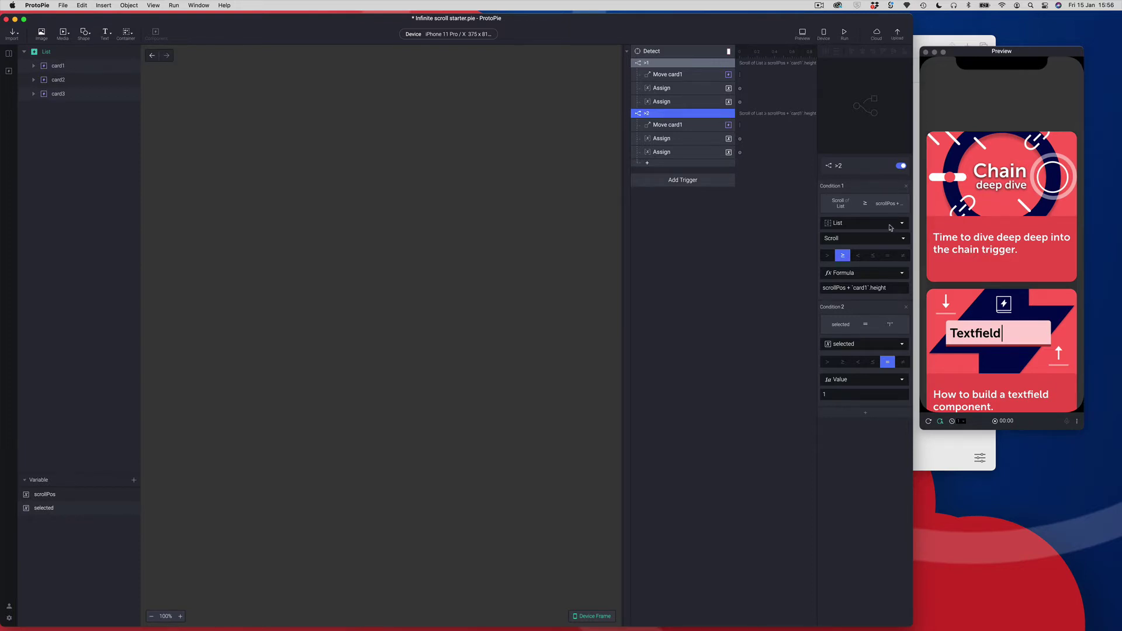
# Set the comparison value for the selected variable in condition >2 to 2.
pyautogui.click(840, 392)
pyautogui.doubleClick(823, 395)
pyautogui.press('Return')
# Rename the two Assign responses under condition >1 to "Assign scrollPos" and "Assign selected".
pyautogui.click(662, 91)
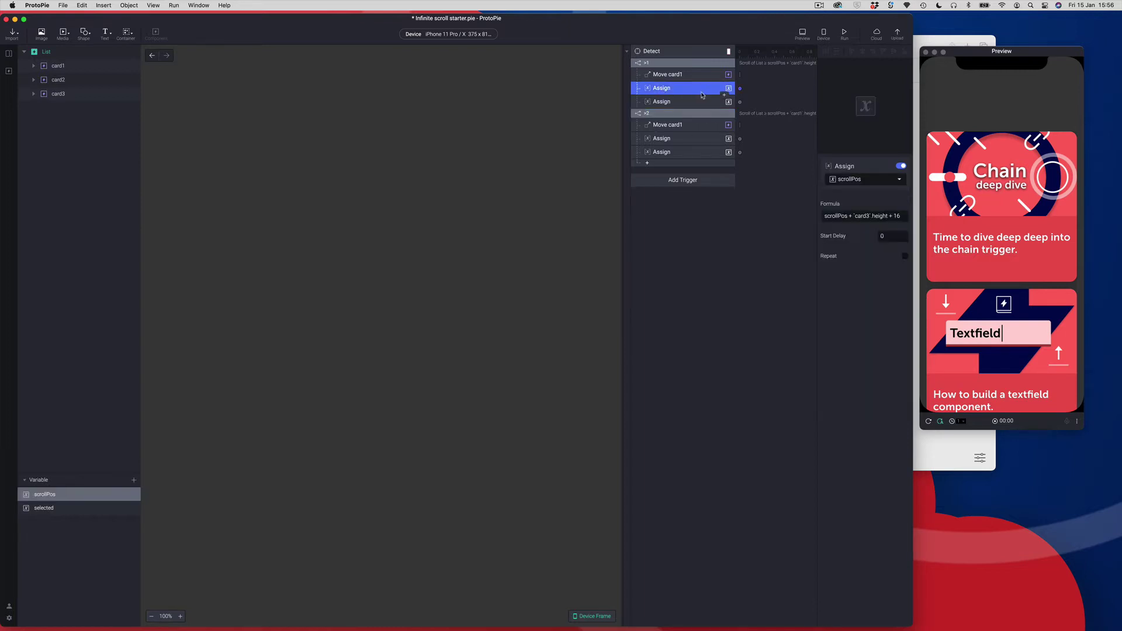
pyautogui.doubleClick(663, 91)
pyautogui.click(672, 88)
pyautogui.write('scrollPos')
pyautogui.press('Return')
pyautogui.doubleClick(682, 102)
pyautogui.click(685, 103)
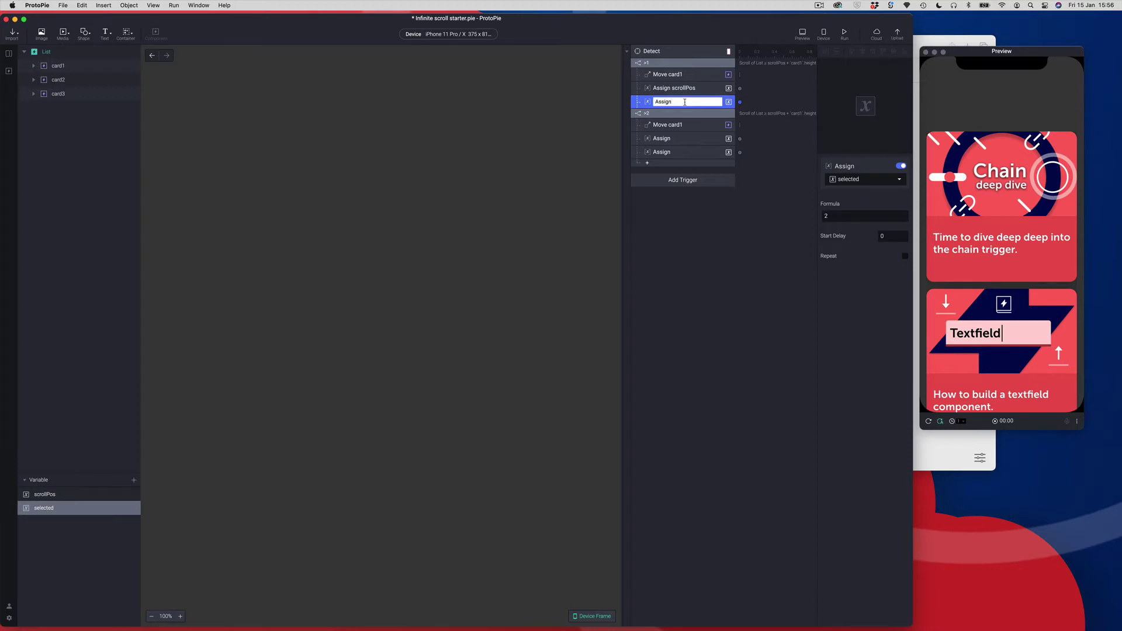
pyautogui.write('selected')
pyautogui.press('Return')
pyautogui.doubleClick(678, 88)
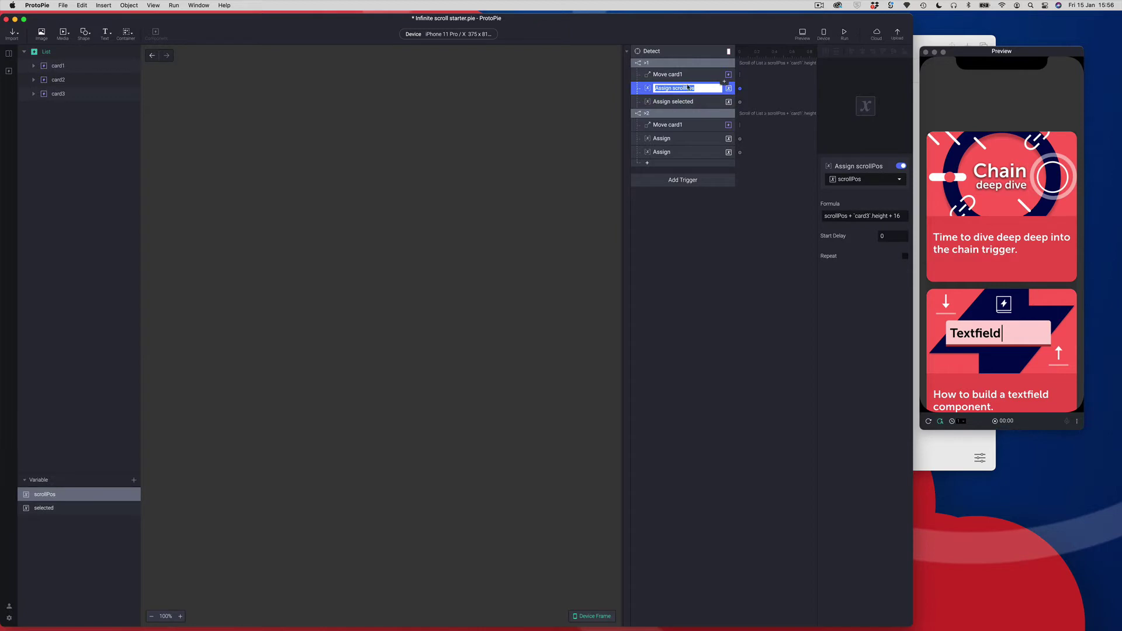
pyautogui.click(677, 127)
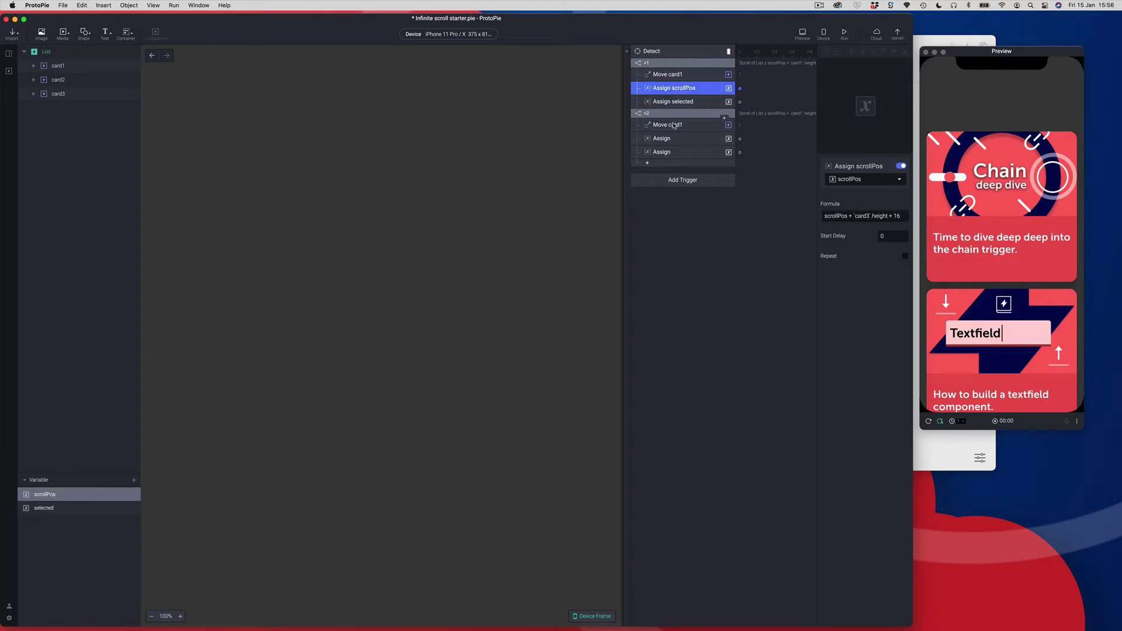
# Rename the Move response under condition >2 to "Move card2" and make card2 its target layer.
pyautogui.doubleClick(677, 127)
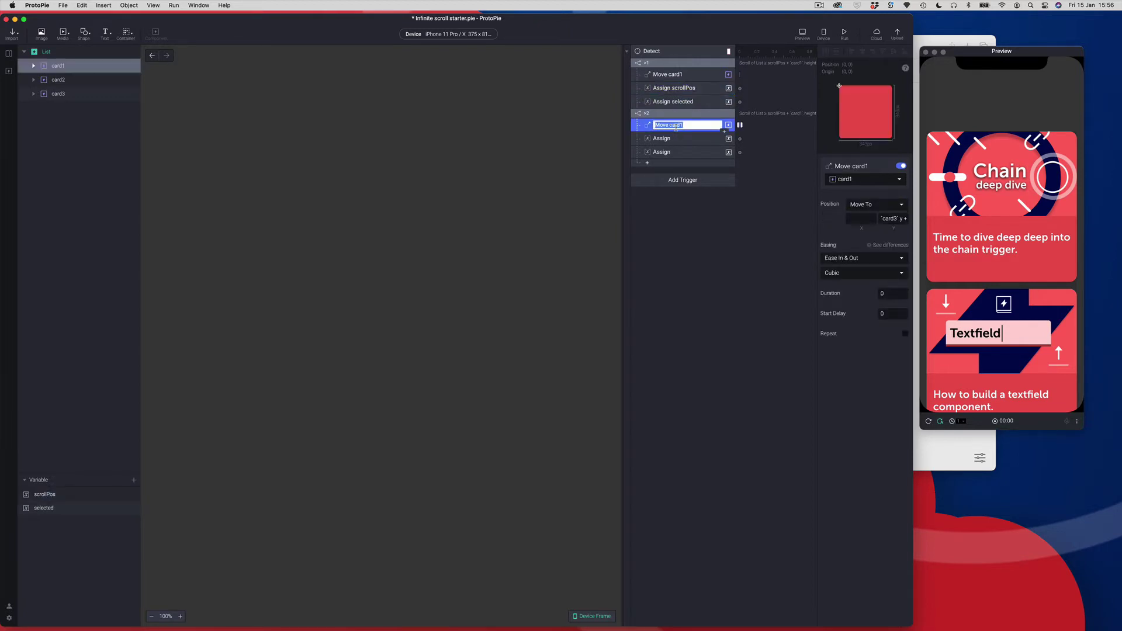
pyautogui.click(696, 127)
pyautogui.write('2')
pyautogui.press('Return')
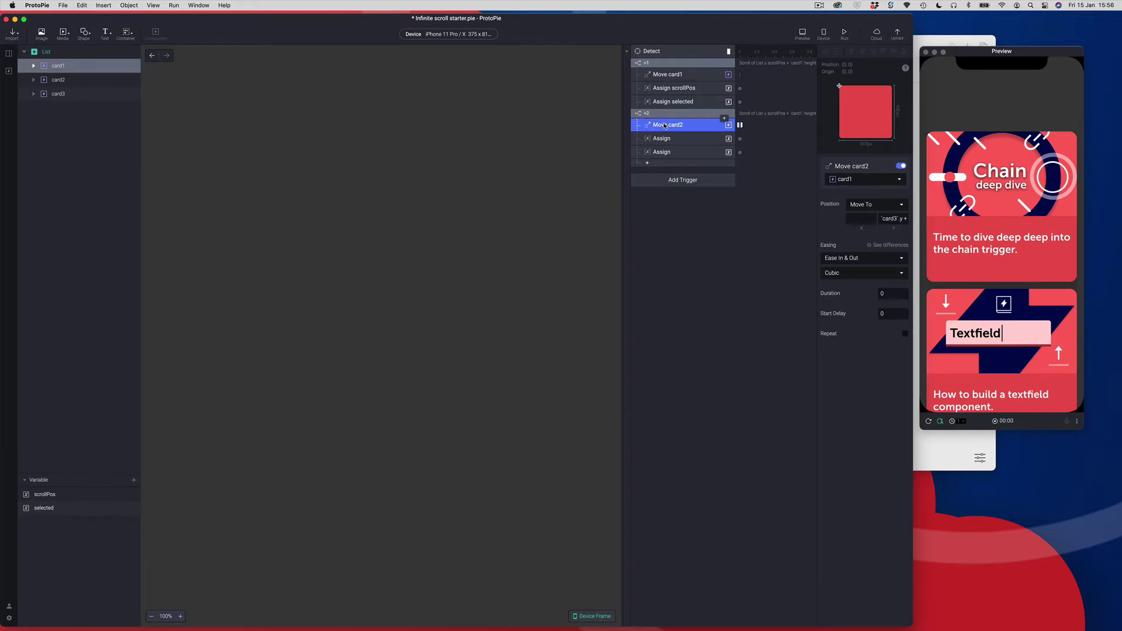
pyautogui.click(836, 180)
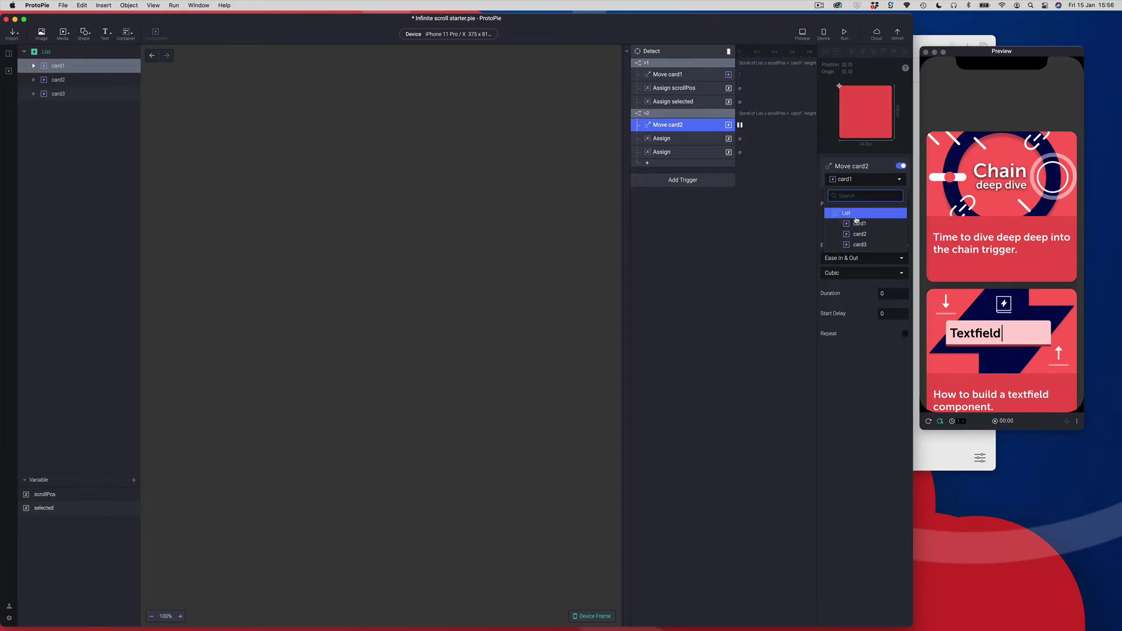
pyautogui.click(857, 233)
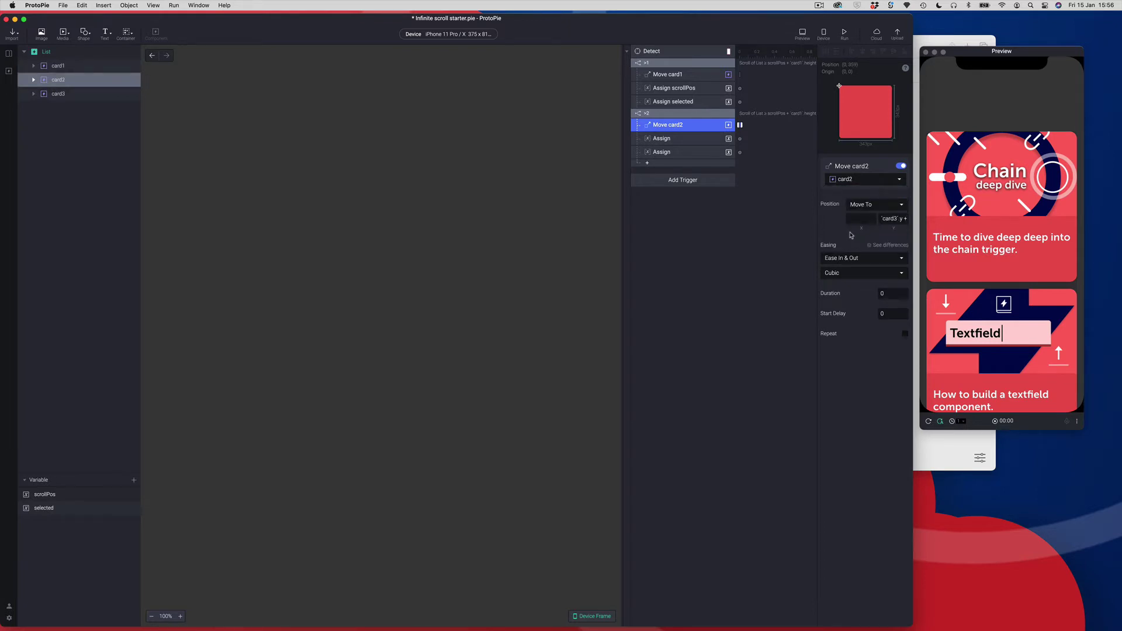
# Change the Y position formula of Move card2 to `card1`.y + `card3`.height + 16.
pyautogui.click(890, 221)
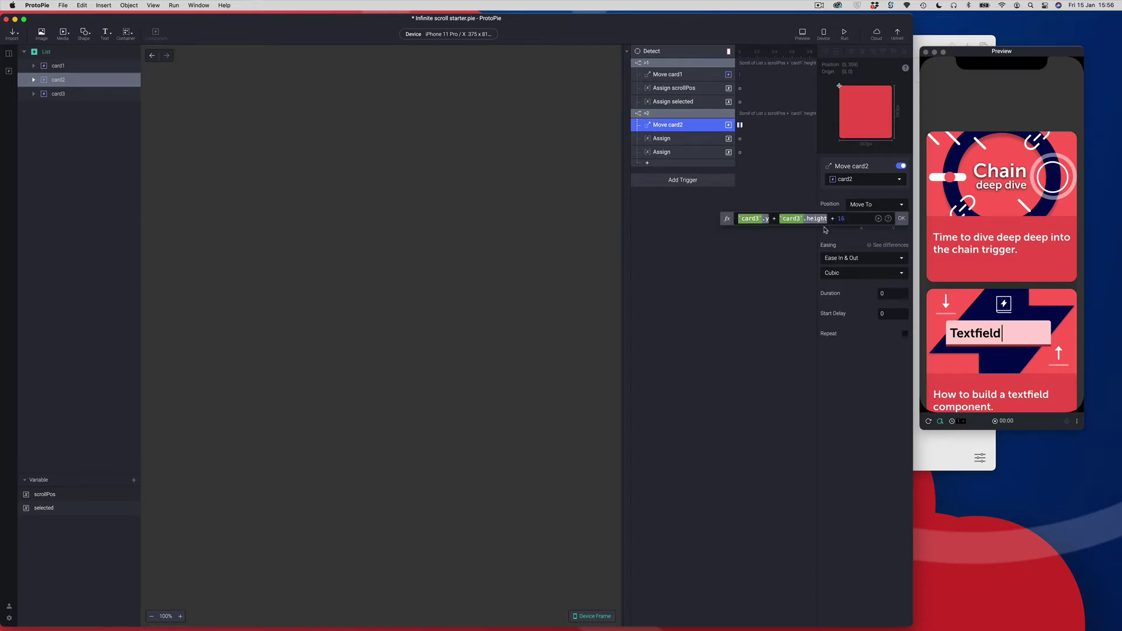
pyautogui.click(759, 219)
pyautogui.press('BackSpace')
pyautogui.write('1')
pyautogui.click(902, 219)
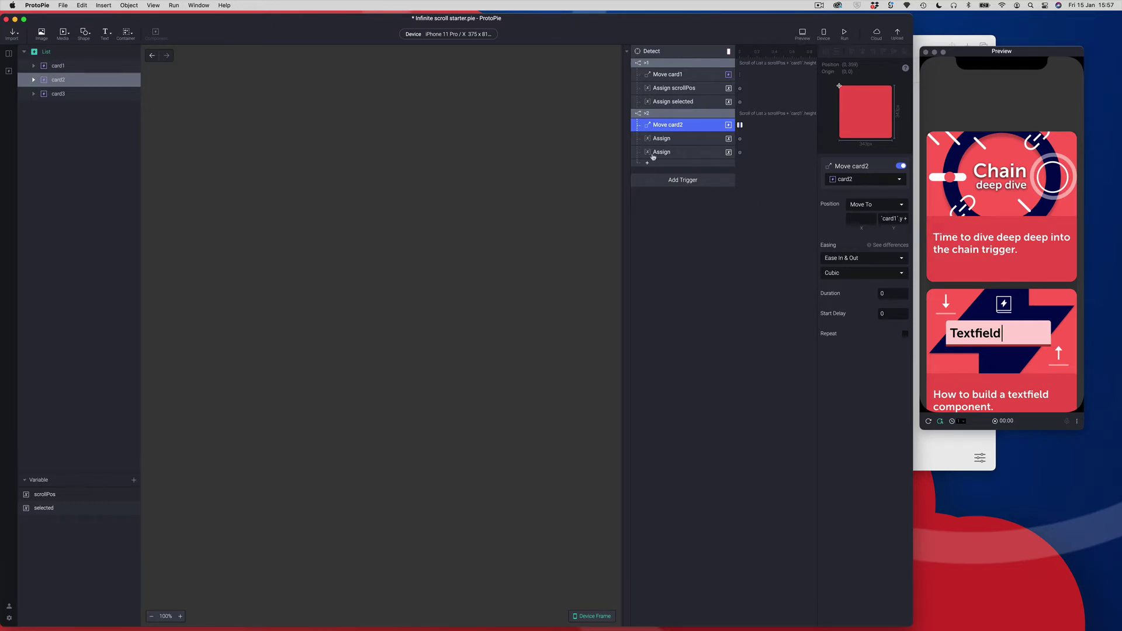
# Set the formula of the Assign response for the selected variable under condition >2 to 3.
pyautogui.click(663, 139)
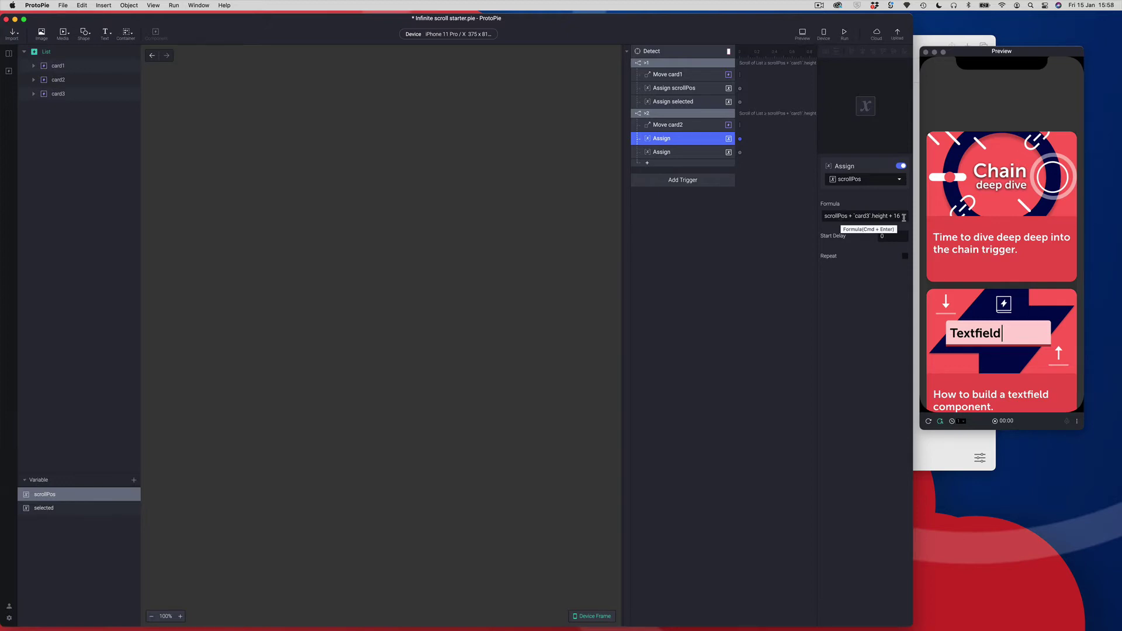
pyautogui.click(667, 152)
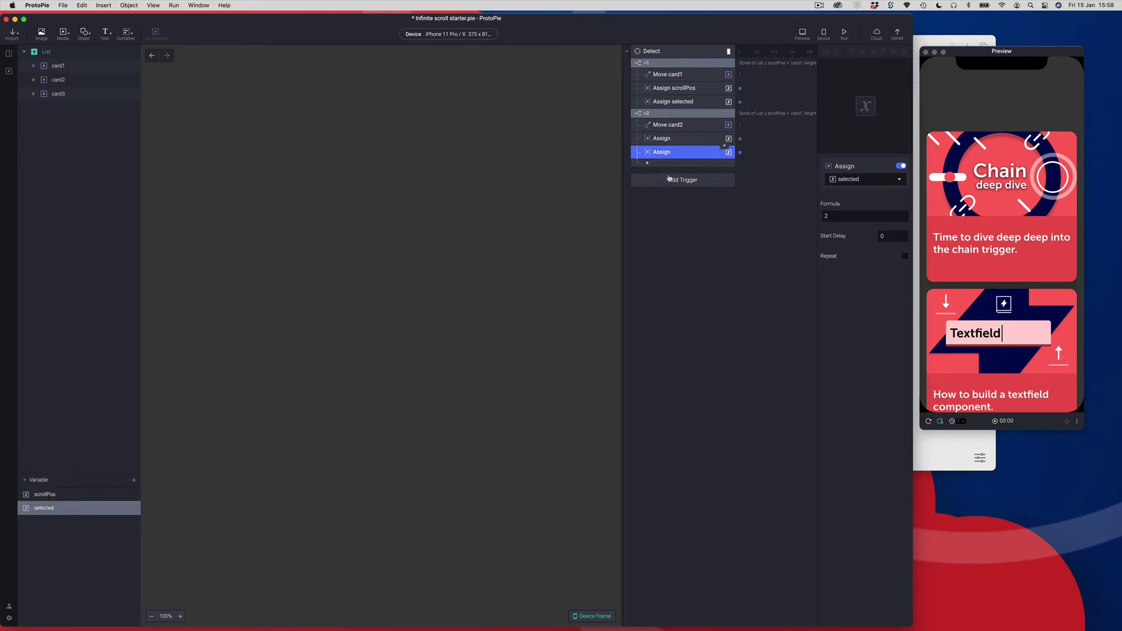
pyautogui.click(842, 218)
pyautogui.moveTo(842, 218); pyautogui.dragTo(817, 213)
pyautogui.press('Return')
# Duplicate the >2 condition with its responses and rename the copy to >3.
pyautogui.click(678, 116)
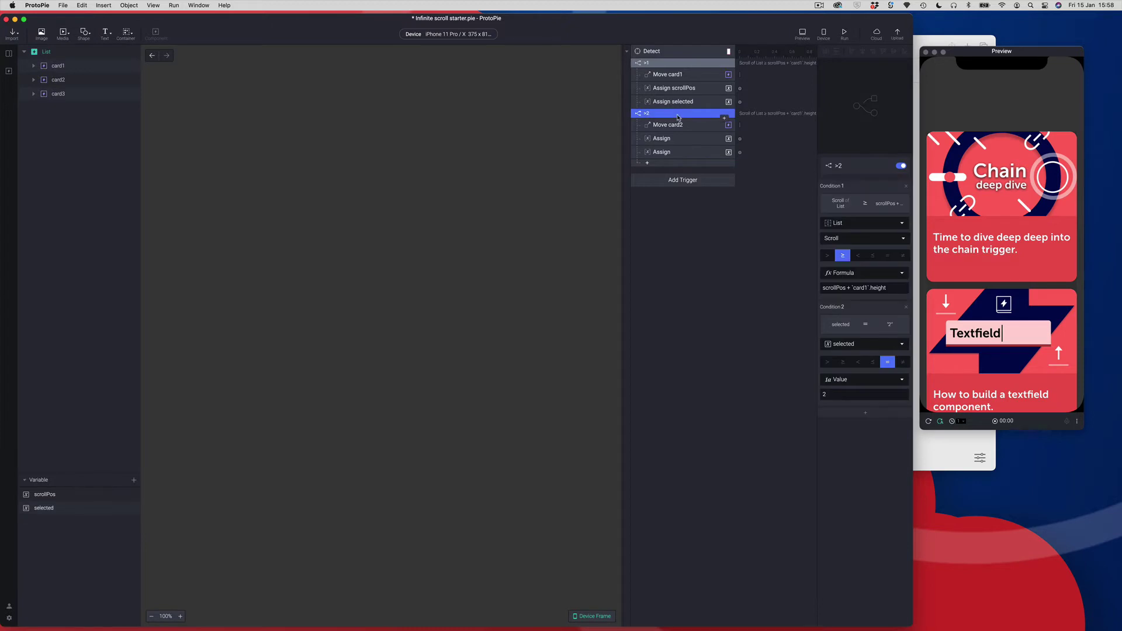
pyautogui.press('super+d')
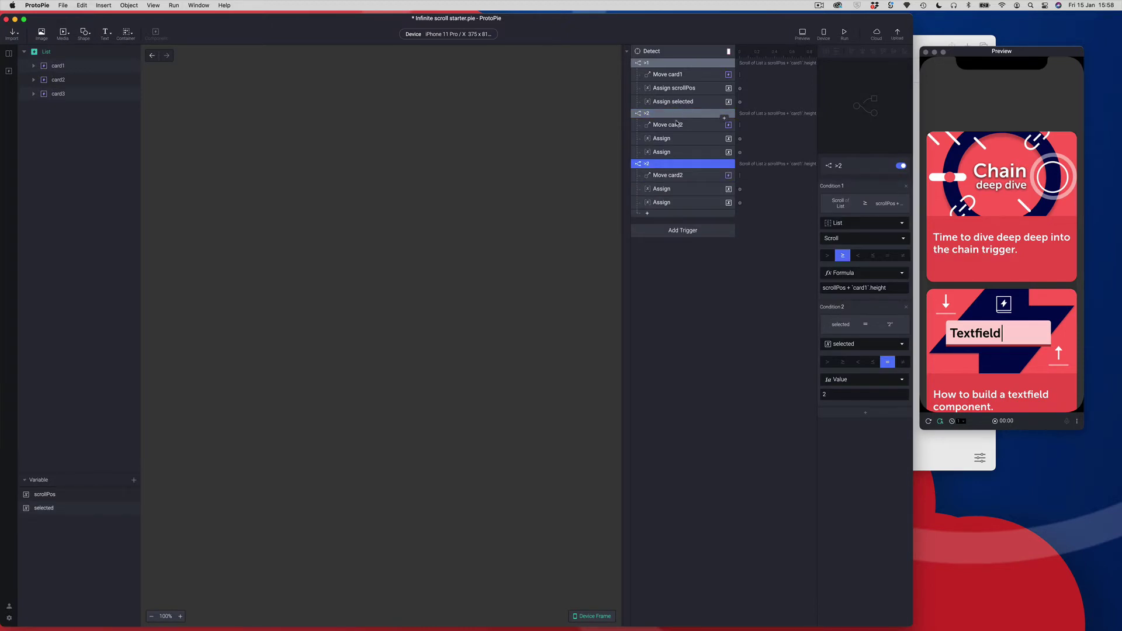
pyautogui.doubleClick(663, 164)
pyautogui.click(664, 165)
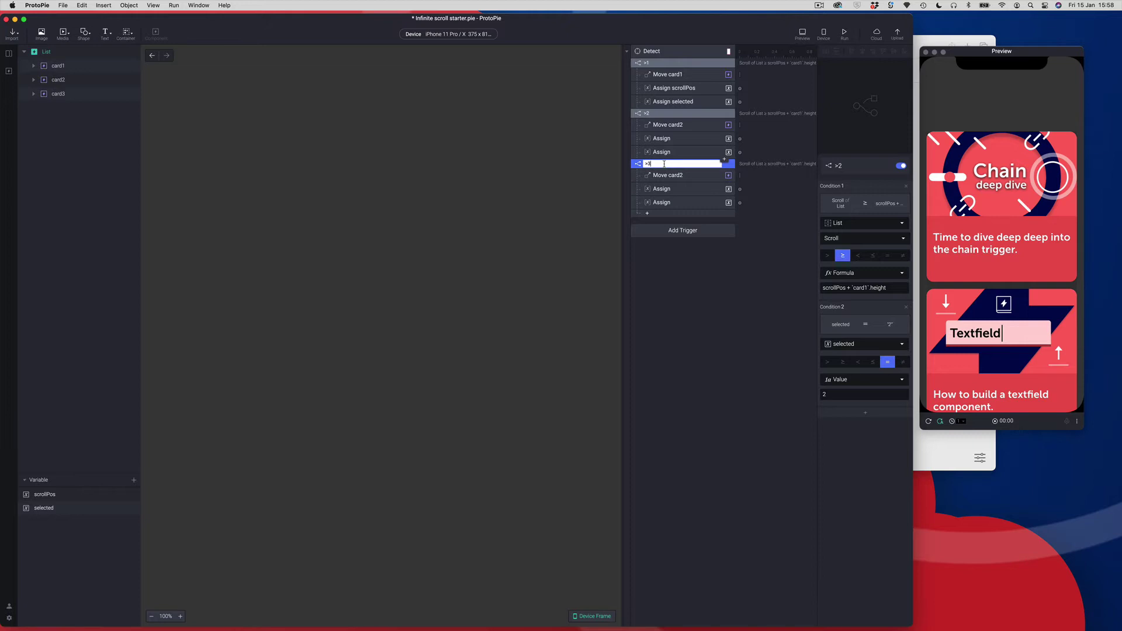
pyautogui.press('Return')
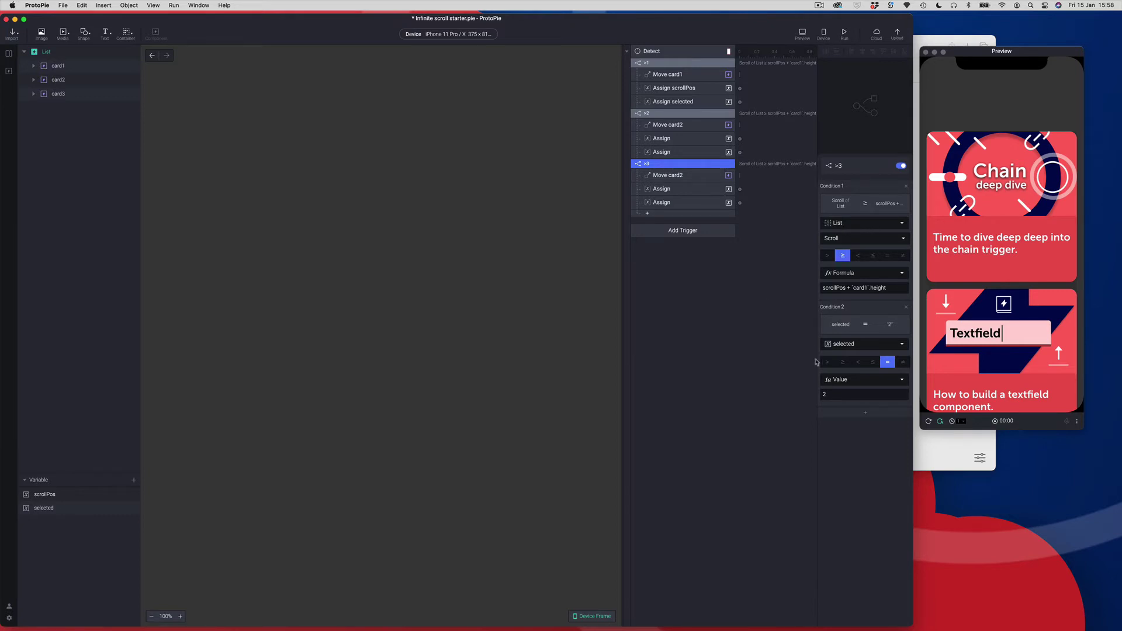
# Set the comparison value for the selected variable in condition >3 to 3.
pyautogui.click(826, 394)
pyautogui.write('3')
pyautogui.press('Return')
# Rename the Move response under condition >3 to "Move card3" and make card3 its target layer.
pyautogui.click(665, 176)
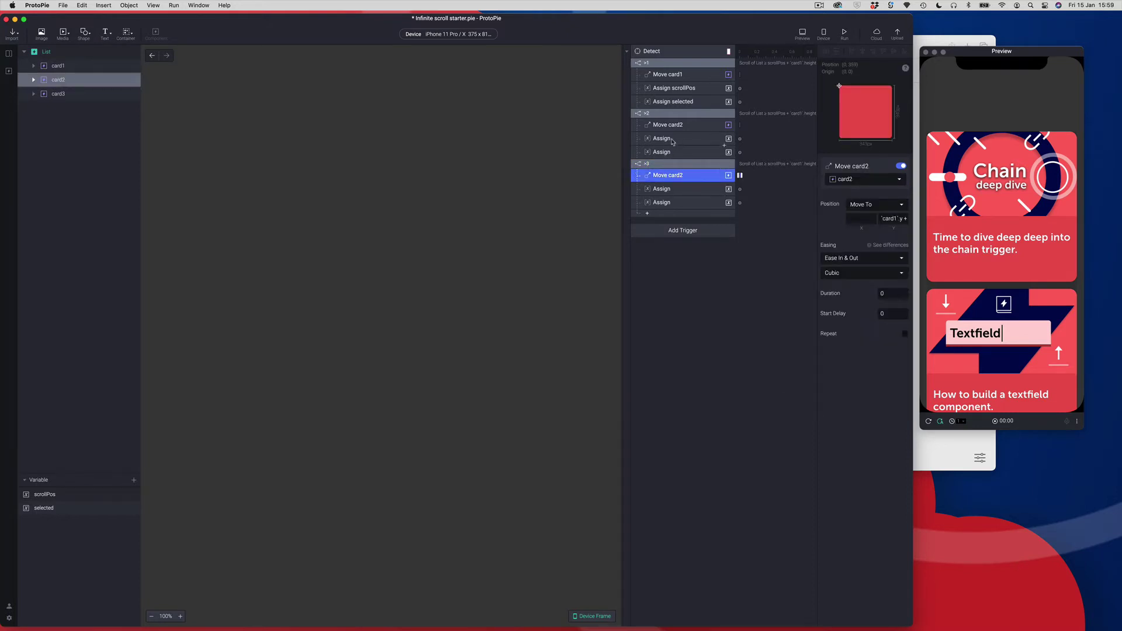
pyautogui.doubleClick(687, 175)
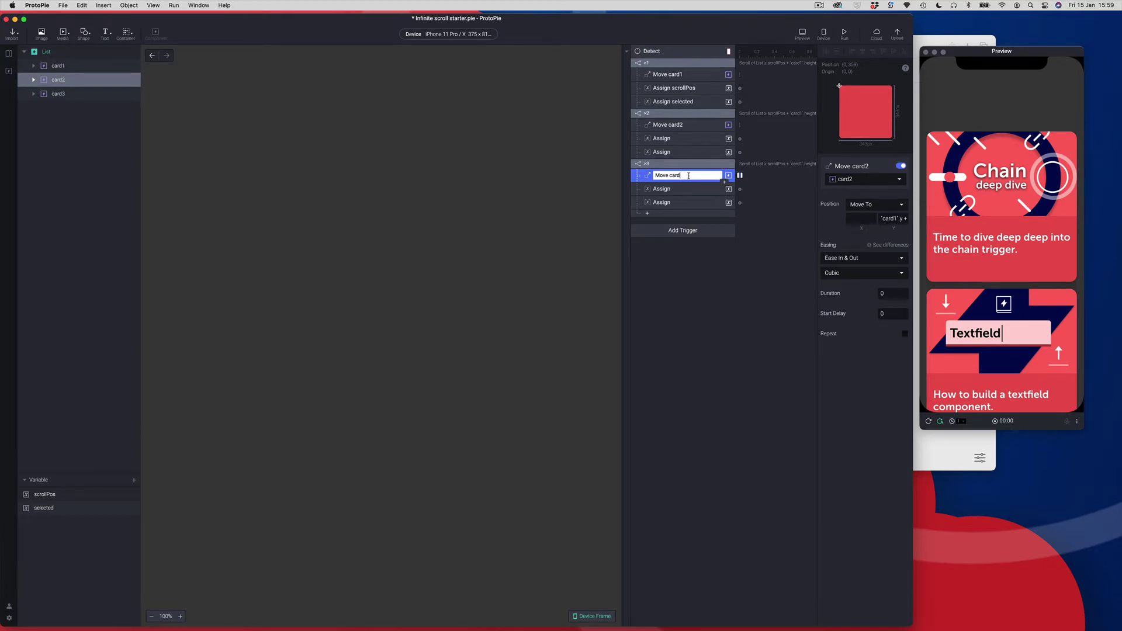
pyautogui.write('3')
pyautogui.press('Return')
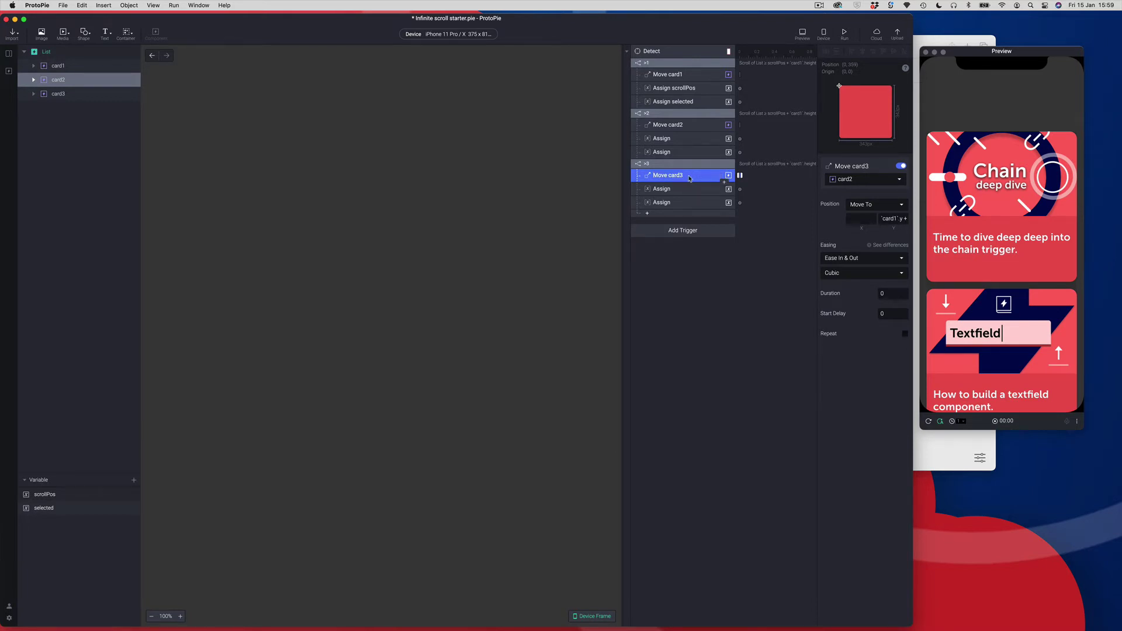
pyautogui.click(839, 179)
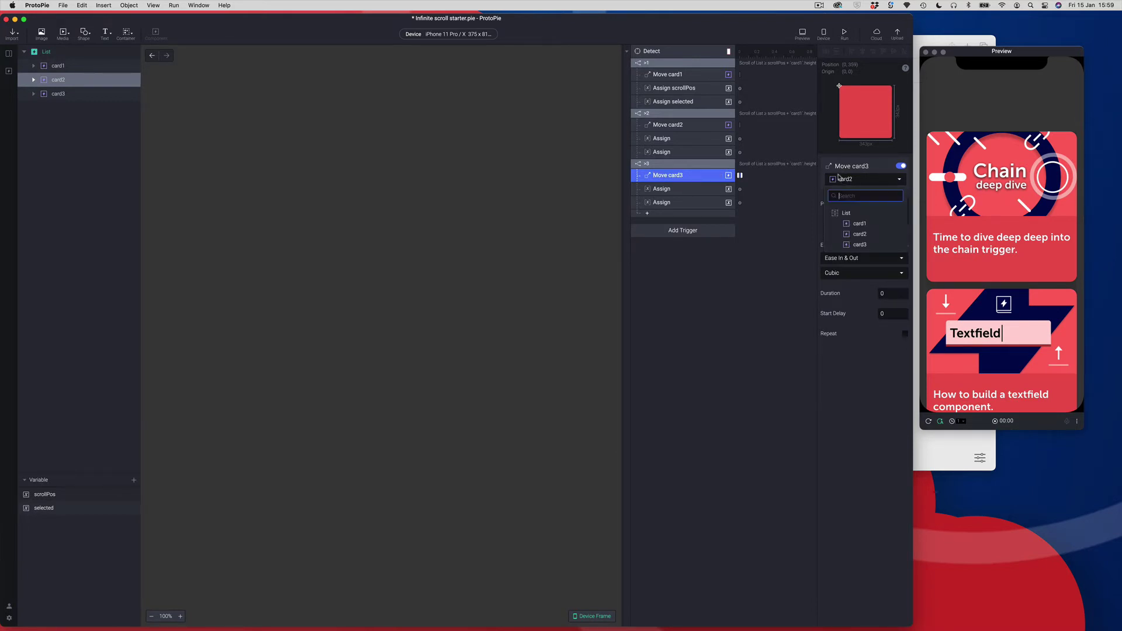
pyautogui.click(859, 245)
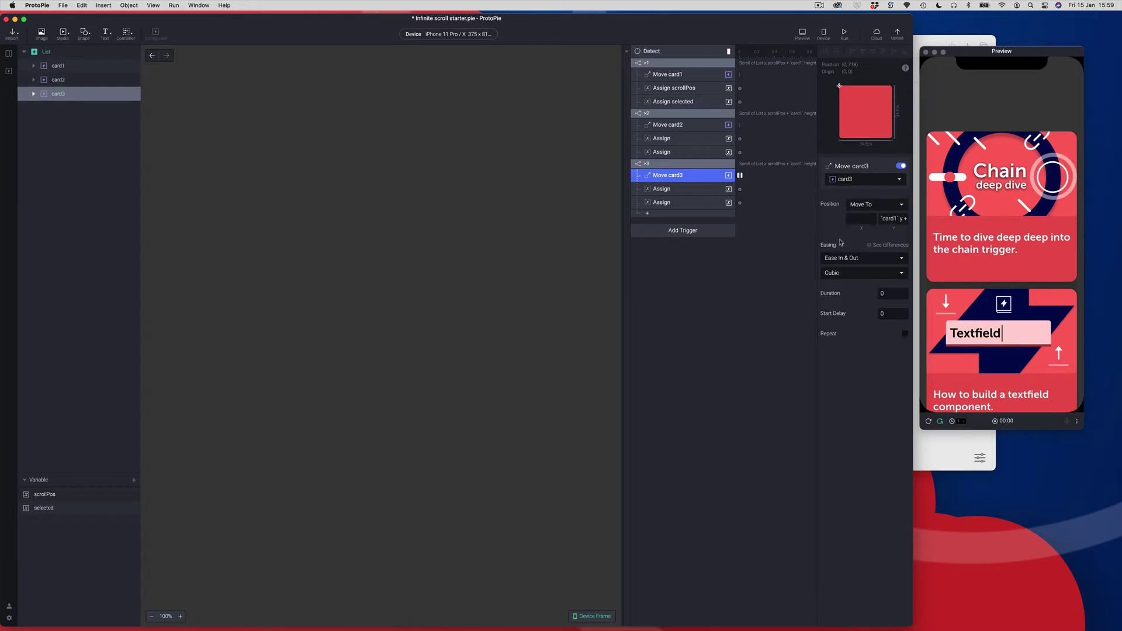
# Change the Y position formula of Move card3 to `card2`.y + `card3`.height + 16.
pyautogui.click(905, 221)
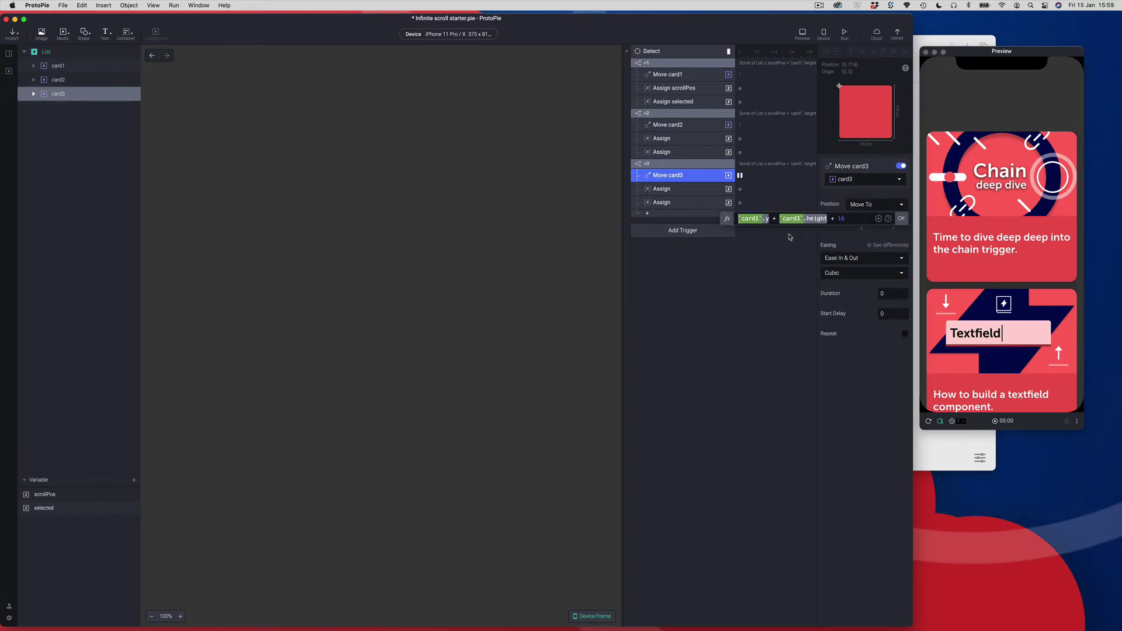
pyautogui.doubleClick(759, 219)
pyautogui.write('card2')
pyautogui.click(901, 220)
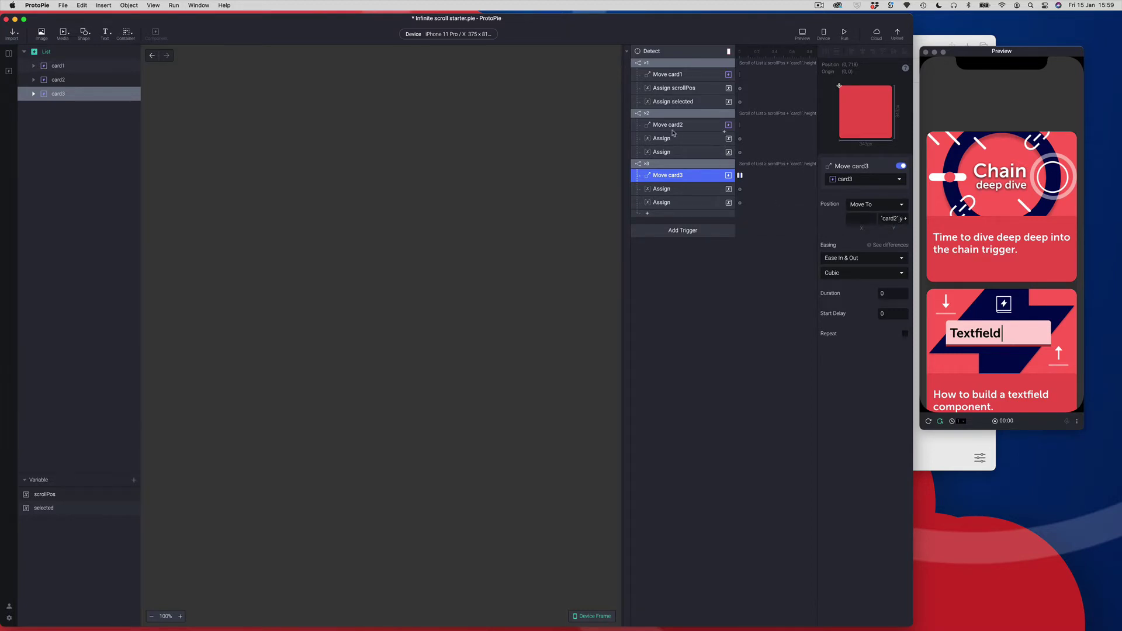
# Rename the first Assign response under conditions >2 and >3 to "Assign scrollPos", copying the name from condition >1.
pyautogui.doubleClick(670, 89)
pyautogui.press('super+c')
pyautogui.doubleClick(682, 141)
pyautogui.press('super+v')
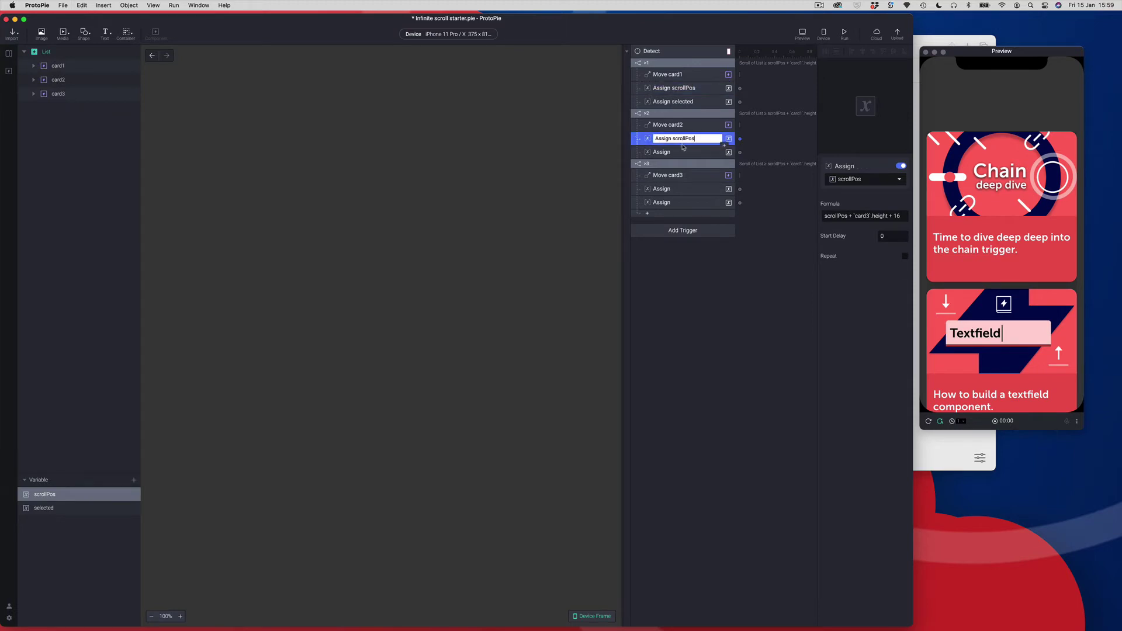
pyautogui.doubleClick(664, 189)
pyautogui.press('super+v')
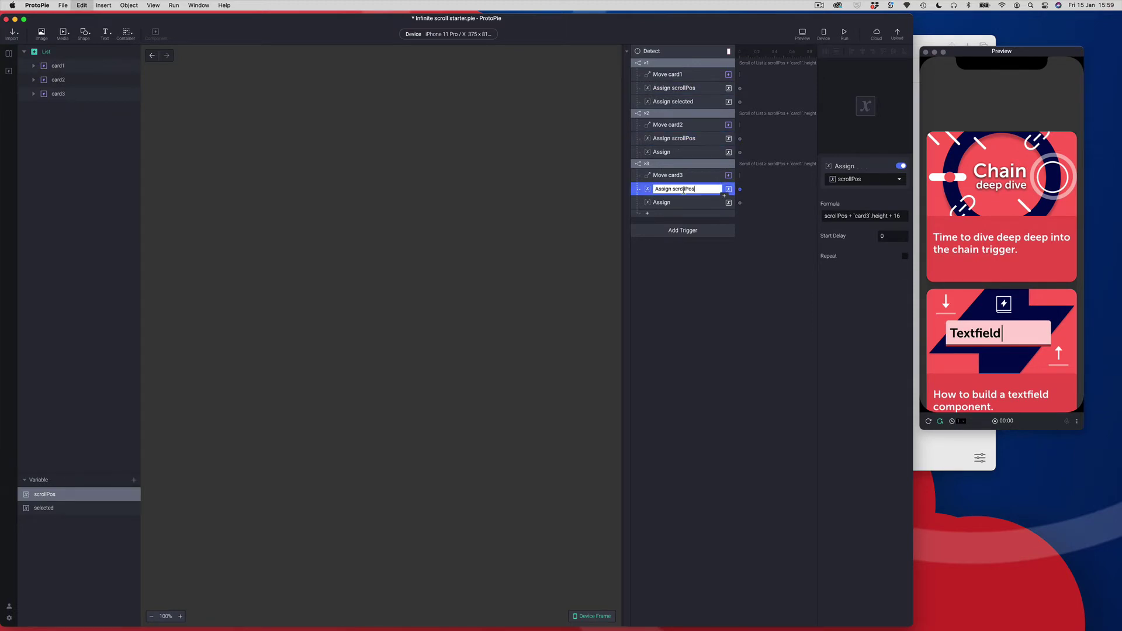
# Rename the remaining Assign response under conditions >2 and >3 to "Assign selected", copying the name from condition >1.
pyautogui.doubleClick(672, 103)
pyautogui.press('super+c')
pyautogui.doubleClick(669, 152)
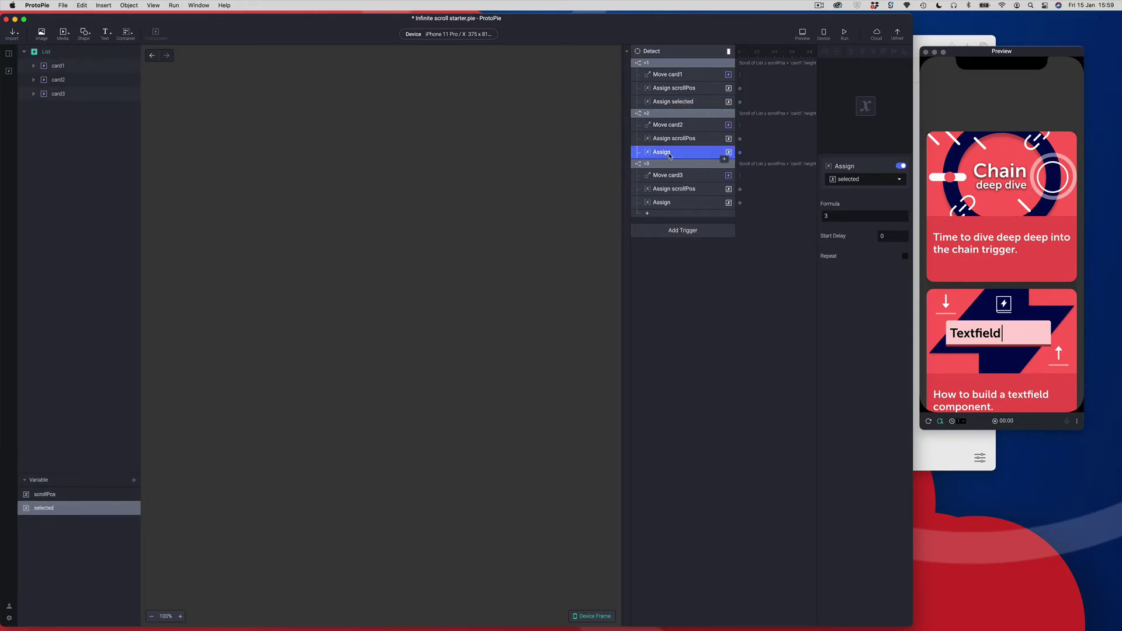
pyautogui.press('super+v')
pyautogui.click(669, 204)
pyautogui.doubleClick(669, 204)
pyautogui.press('super+v')
pyautogui.press('Return')
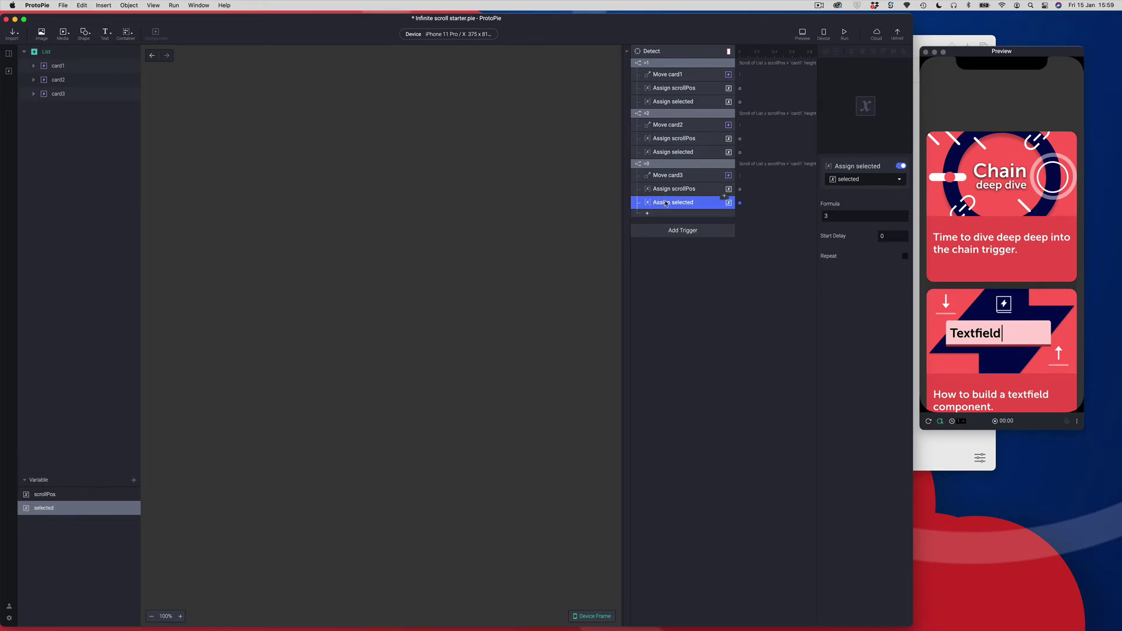
# Review the responses under condition >3 and set its Assign selected formula to 1.
pyautogui.click(667, 189)
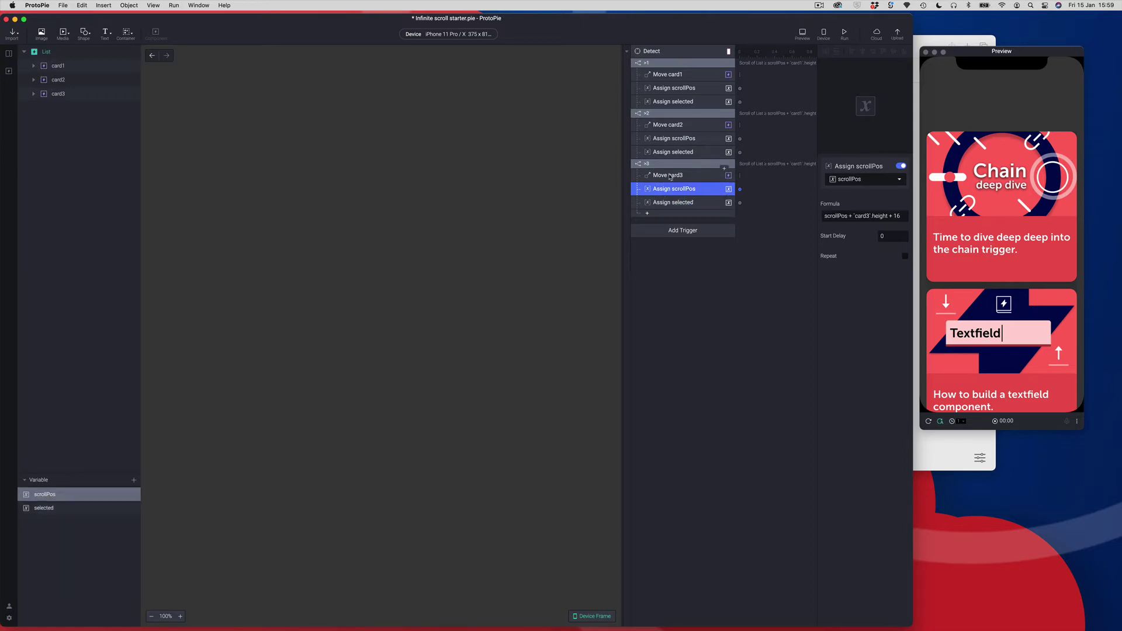
pyautogui.click(671, 177)
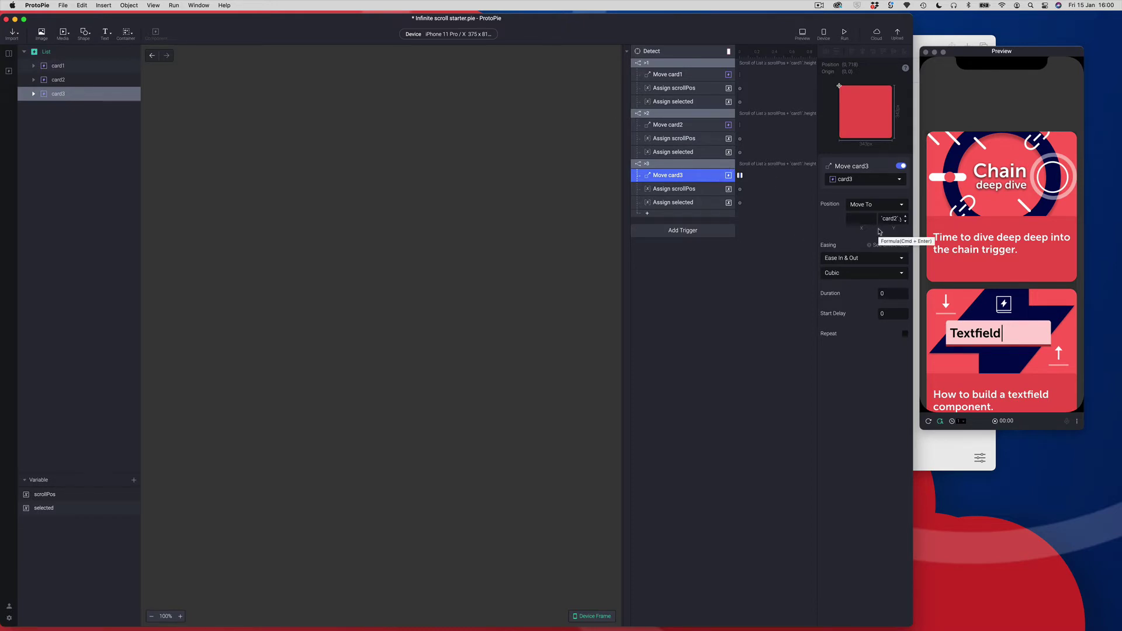
pyautogui.click(671, 203)
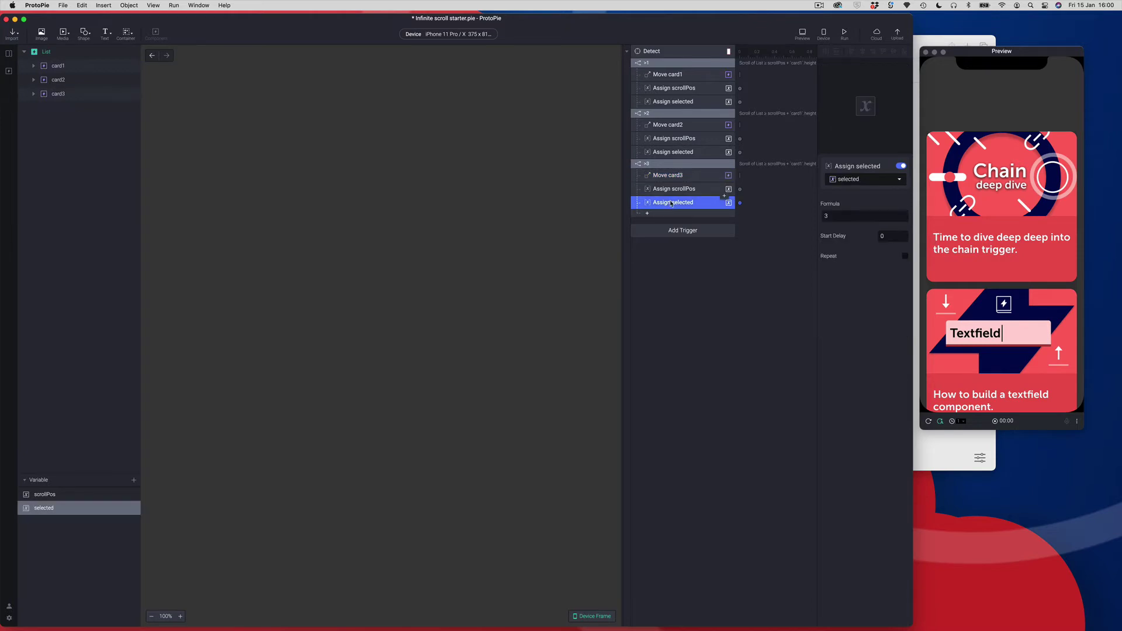
pyautogui.click(830, 217)
pyautogui.press('BackSpace')
pyautogui.write('1')
pyautogui.press('Return')
# Move the Preview window slightly away from the editor and go back out of the List component to the main scene.
pyautogui.moveTo(956, 53); pyautogui.dragTo(968, 32)
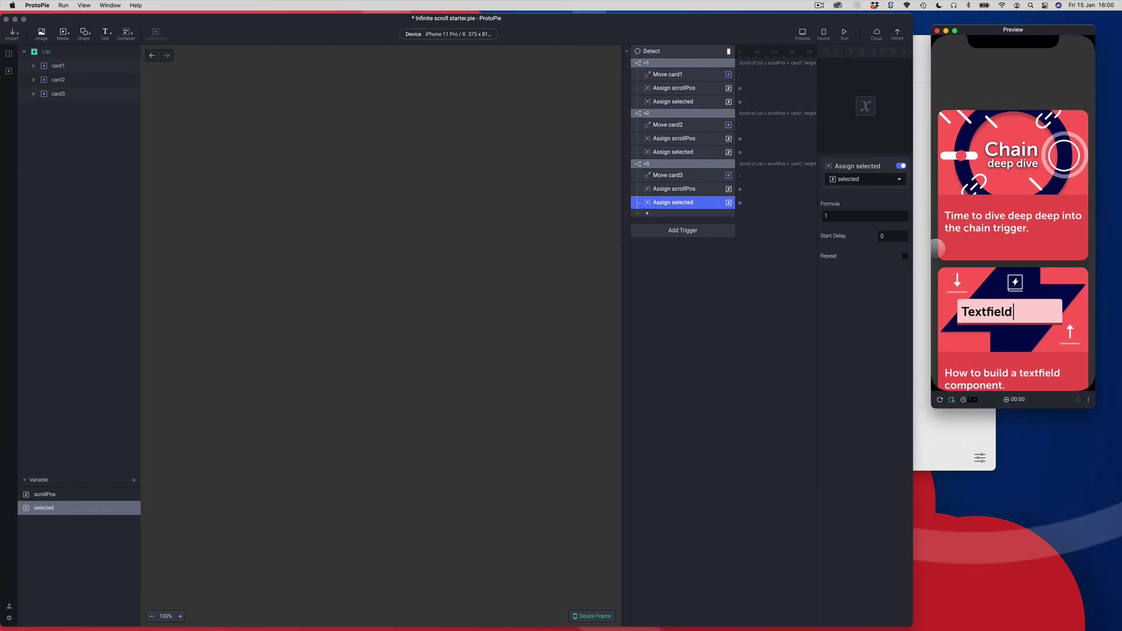
pyautogui.click(155, 59)
pyautogui.click(153, 57)
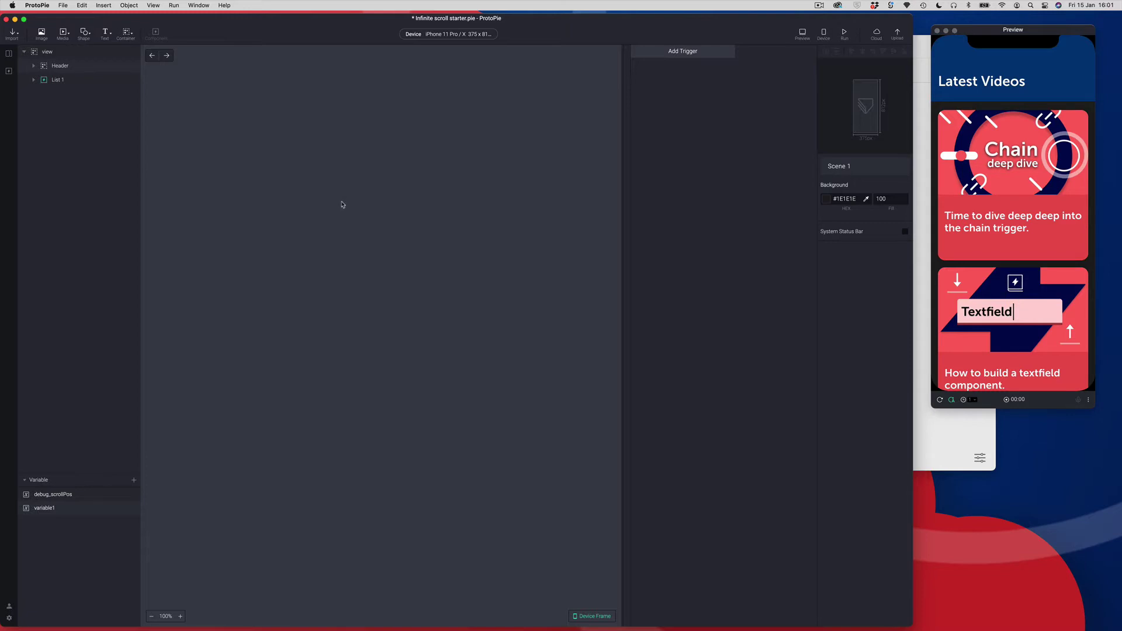
# Bring the scene into view and test the card list in the Preview by scrolling down through several repeats of the cards.
pyautogui.moveTo(372, 234); pyautogui.dragTo(453, 233)
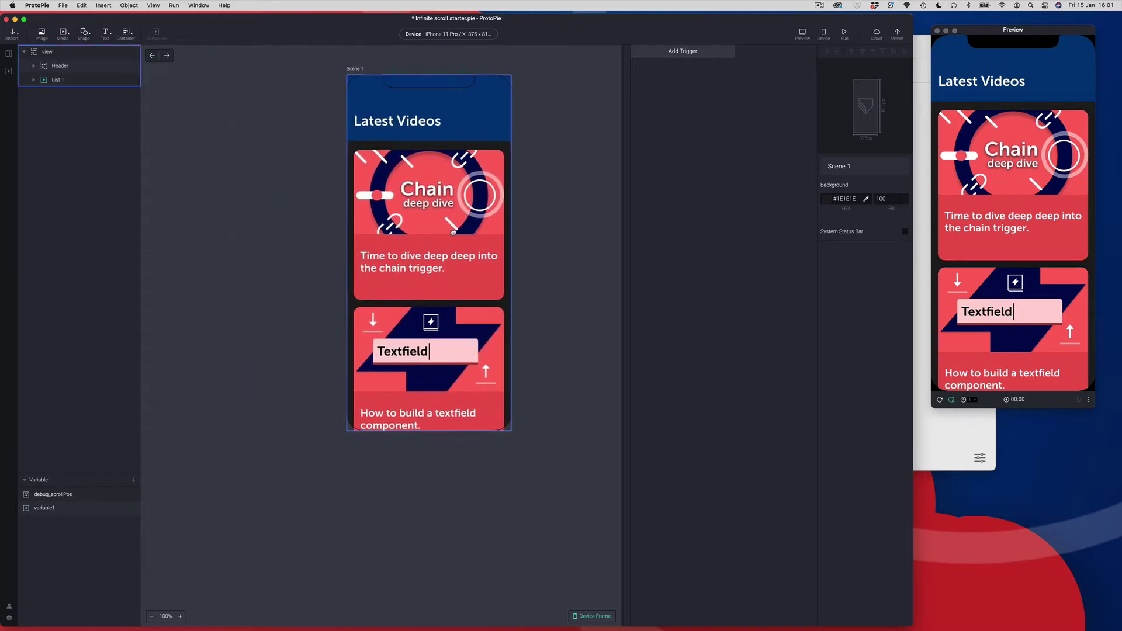
pyautogui.click(1002, 310)
pyautogui.scroll(-3, 1002, 309)
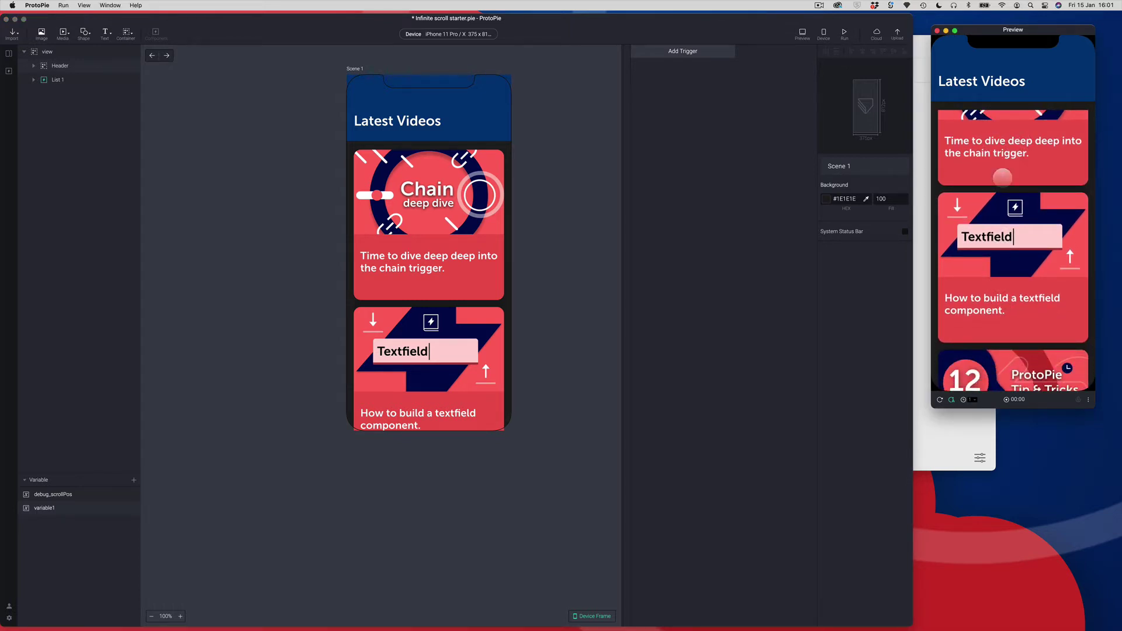
pyautogui.scroll(-4, 1016, 304)
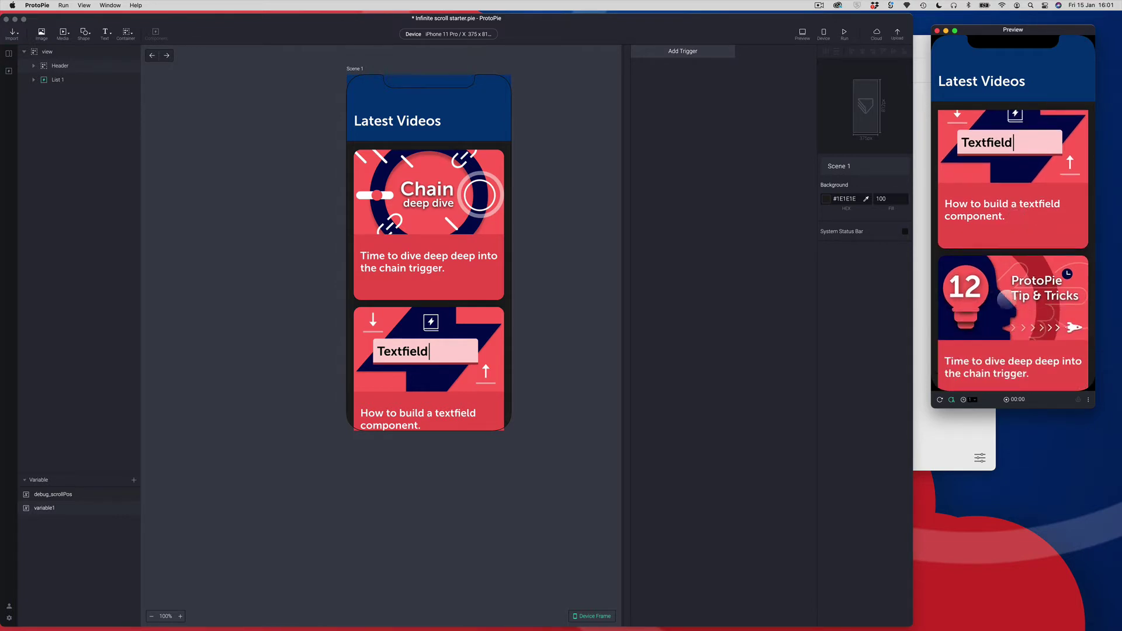
pyautogui.scroll(-3, 1003, 320)
pyautogui.scroll(-4, 1008, 313)
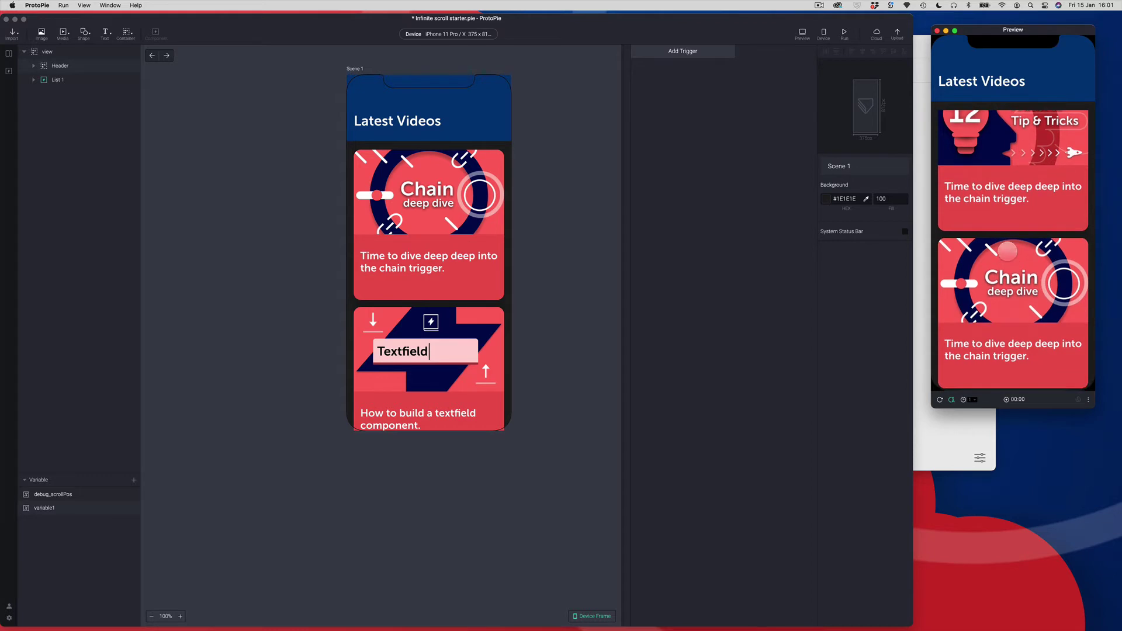
pyautogui.scroll(-4, 1013, 338)
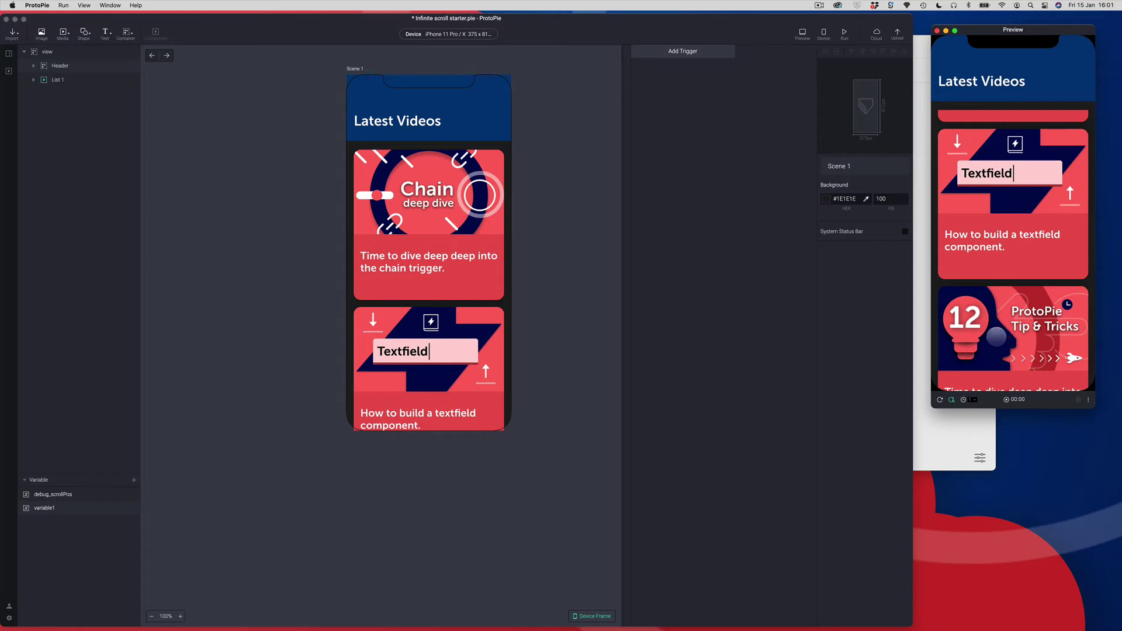
pyautogui.scroll(-5, 997, 283)
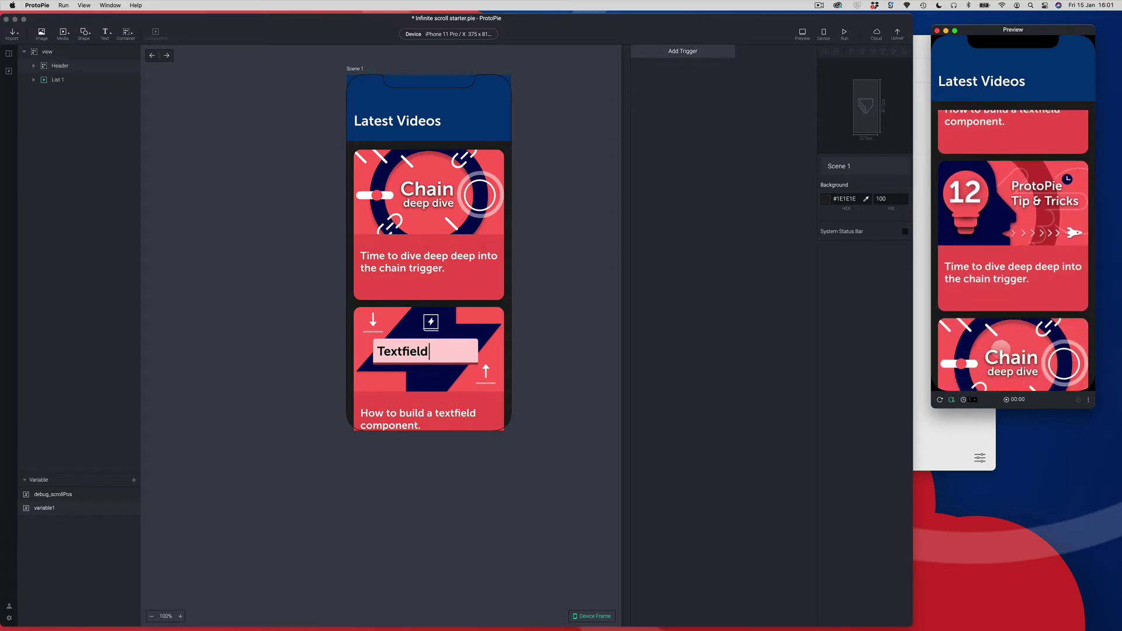
pyautogui.scroll(-4, 1000, 293)
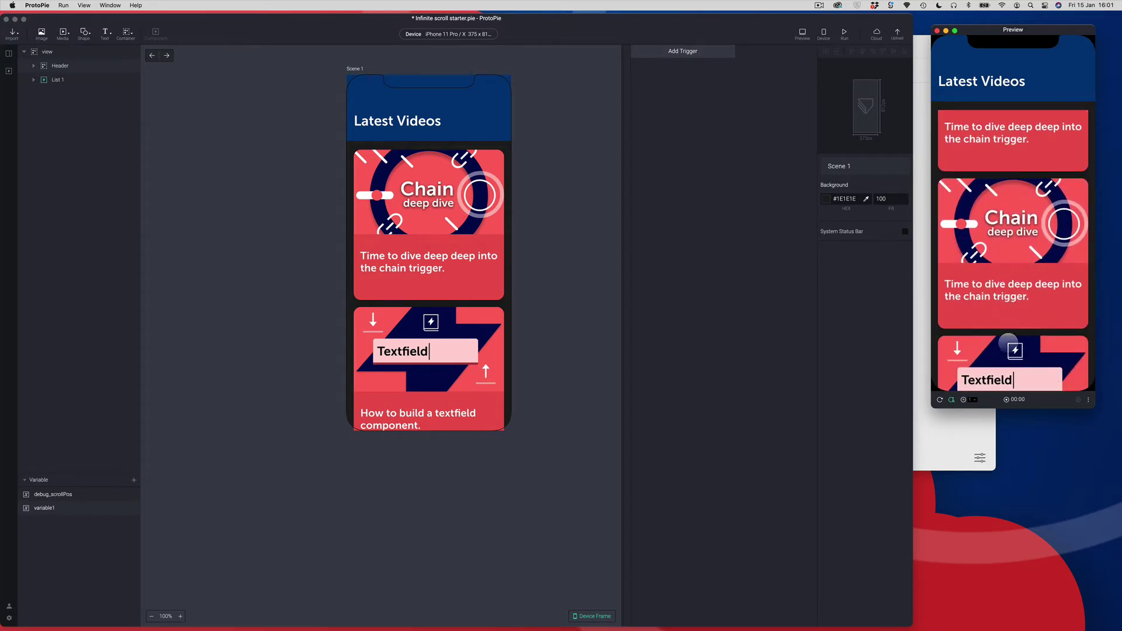
pyautogui.scroll(-5, 1004, 329)
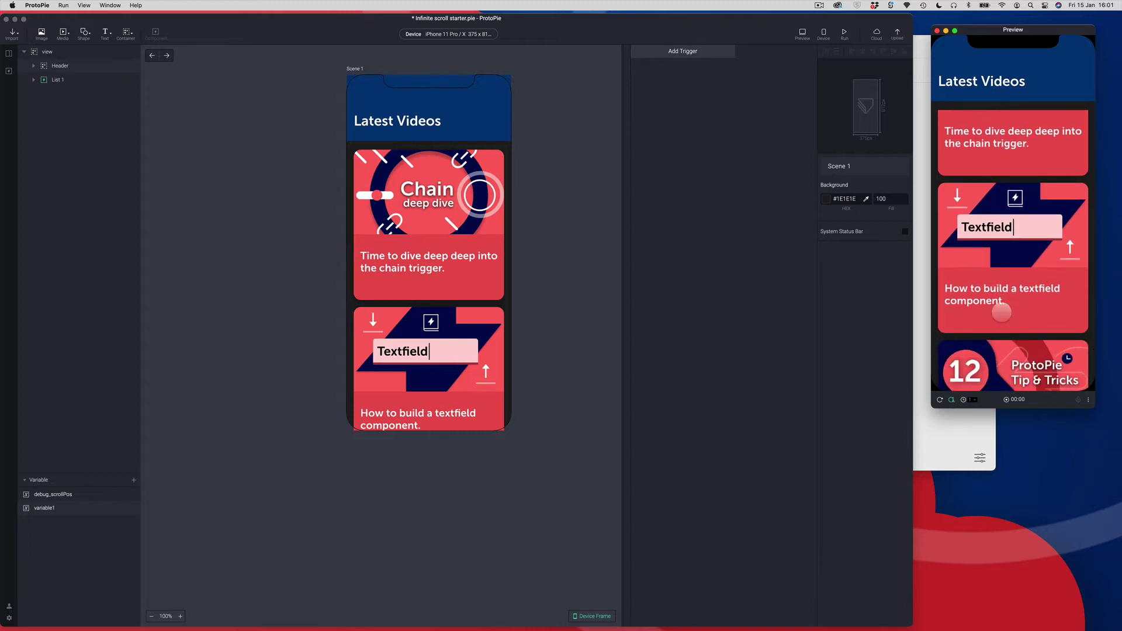
pyautogui.scroll(-1, 1003, 326)
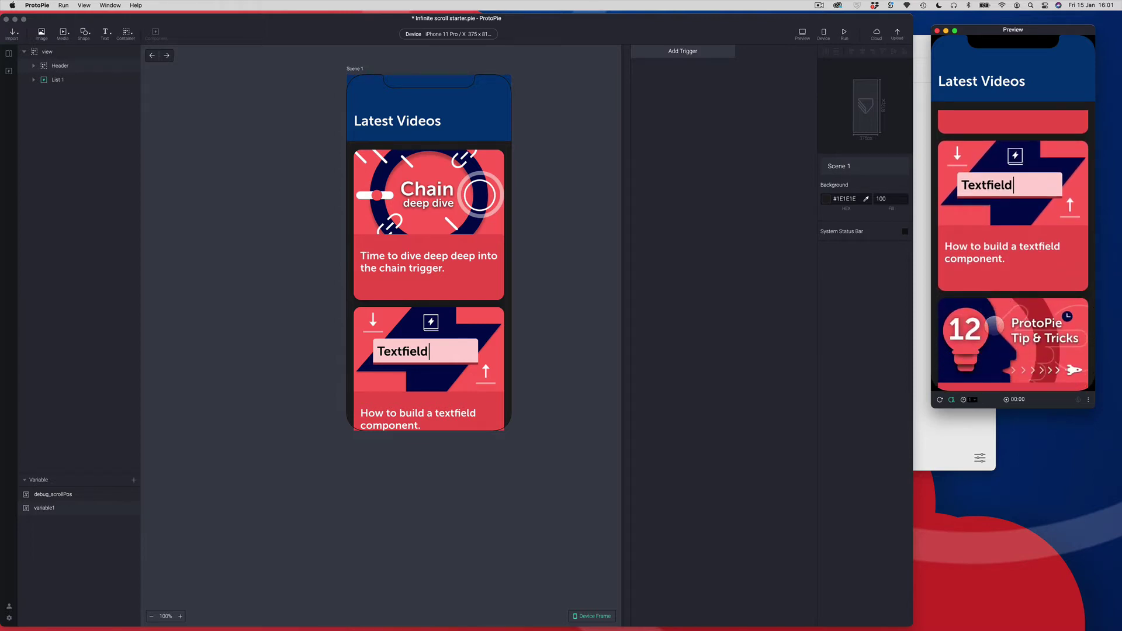
pyautogui.scroll(-4, 993, 325)
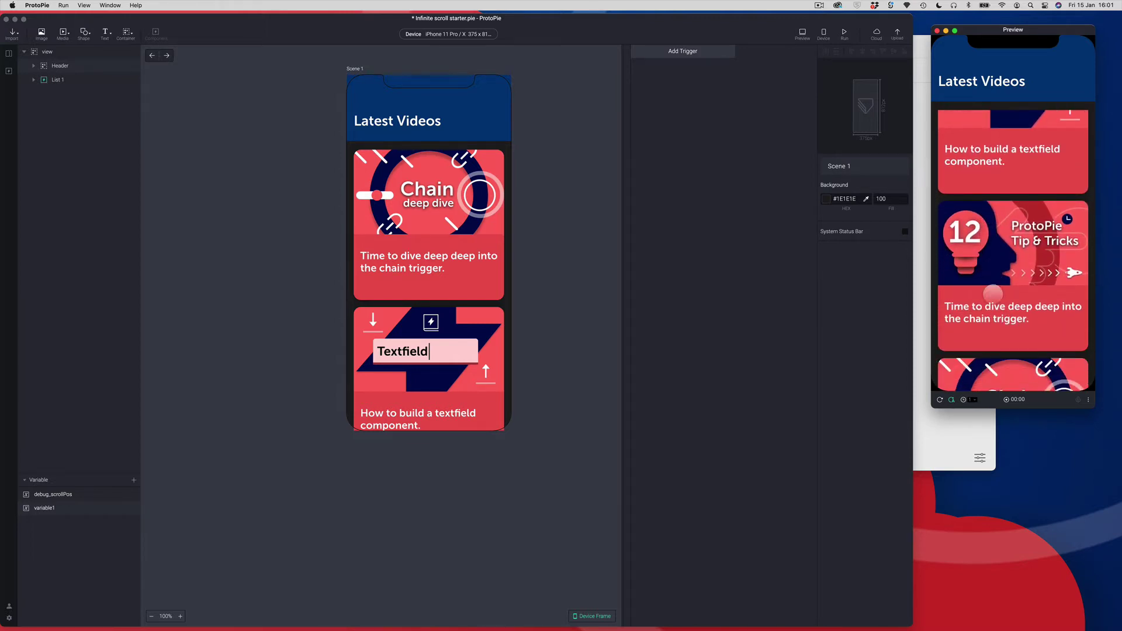
# Test the card list in the Preview by scrolling back up past the first visible card.
pyautogui.scroll(4, 1009, 239)
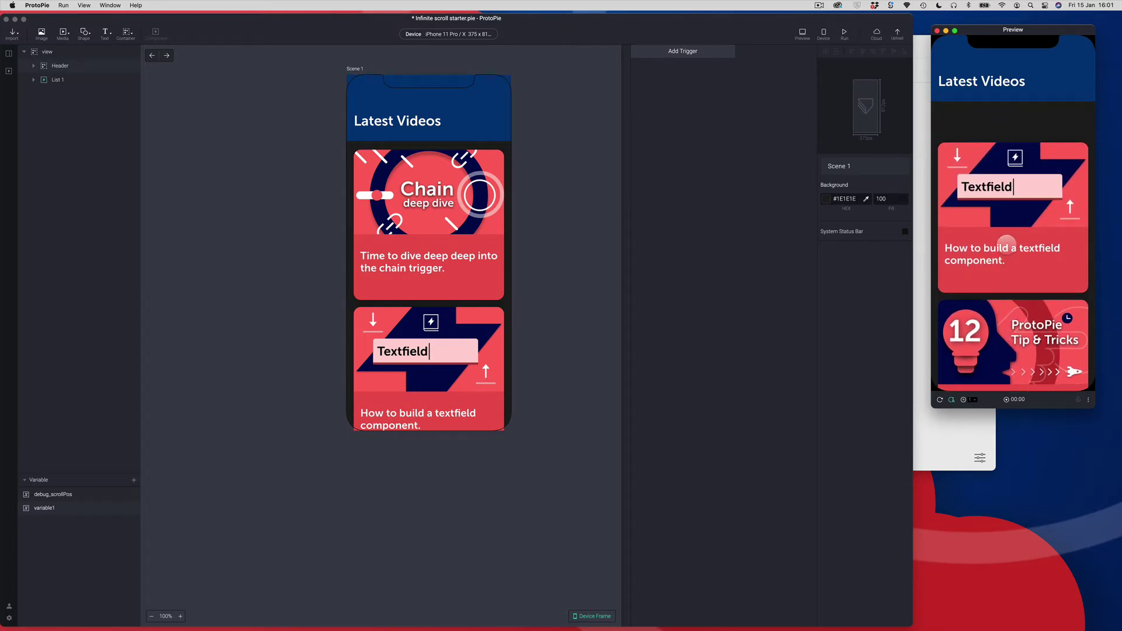
pyautogui.scroll(4, 1006, 243)
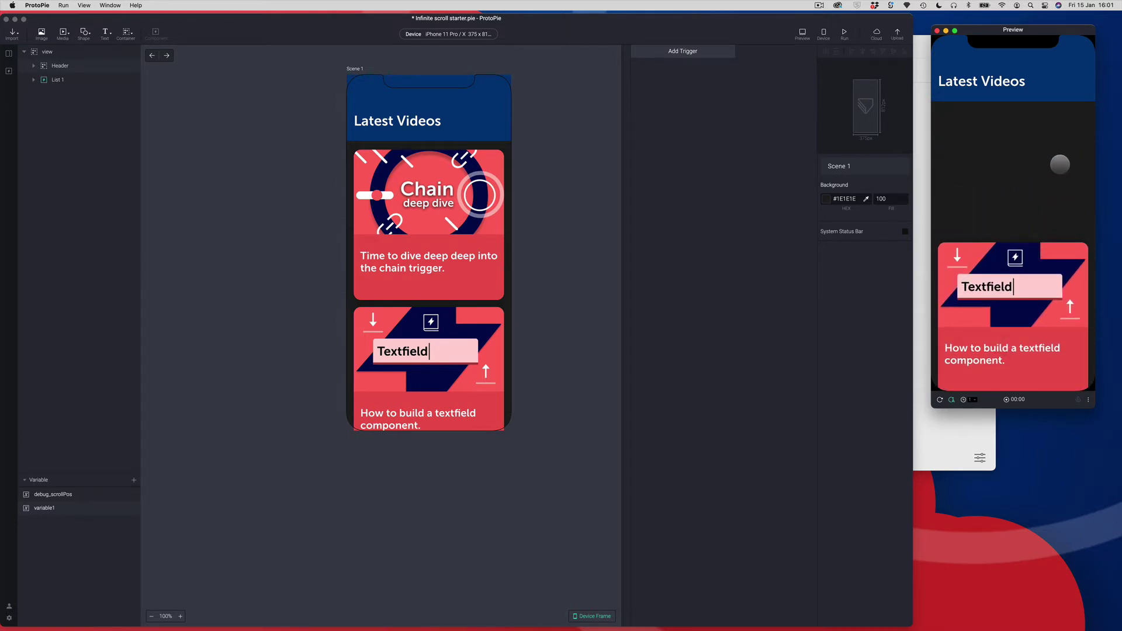
pyautogui.scroll(2, 993, 240)
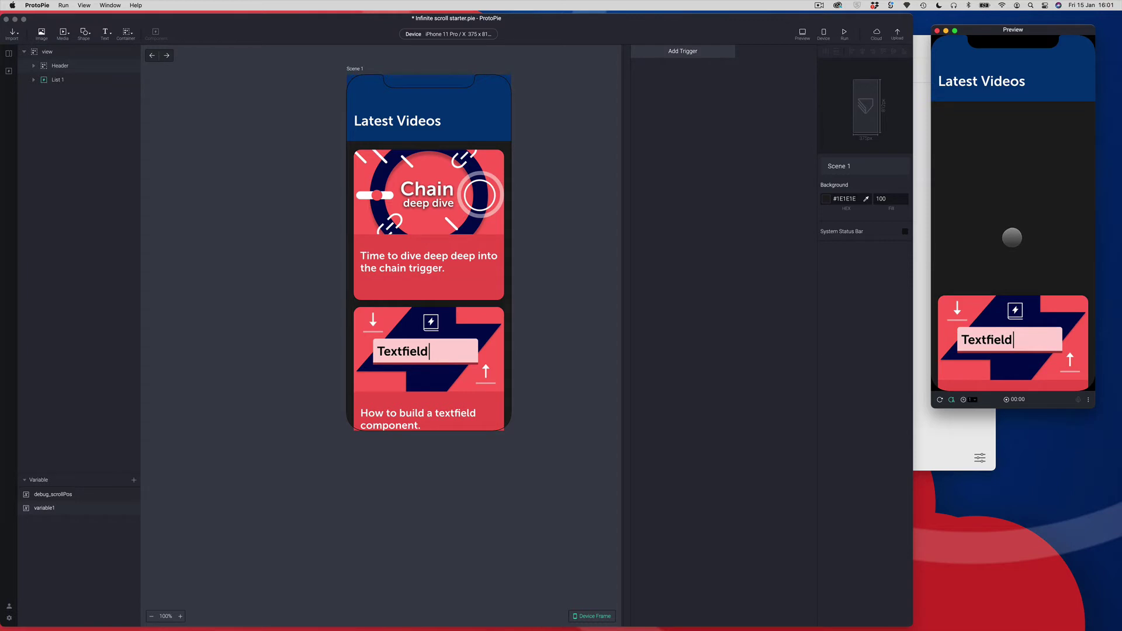
pyautogui.scroll(3, 1012, 238)
pyautogui.scroll(-4, 987, 237)
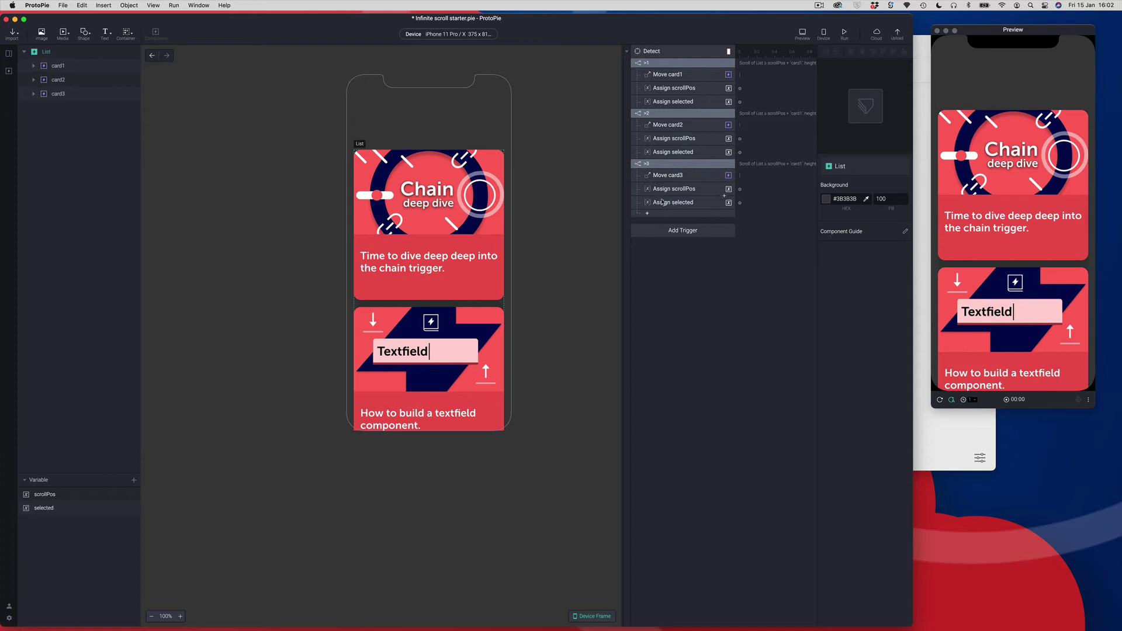
# Duplicate condition >3 with its responses in the List component and rename the copy "2<".
pyautogui.click(657, 167)
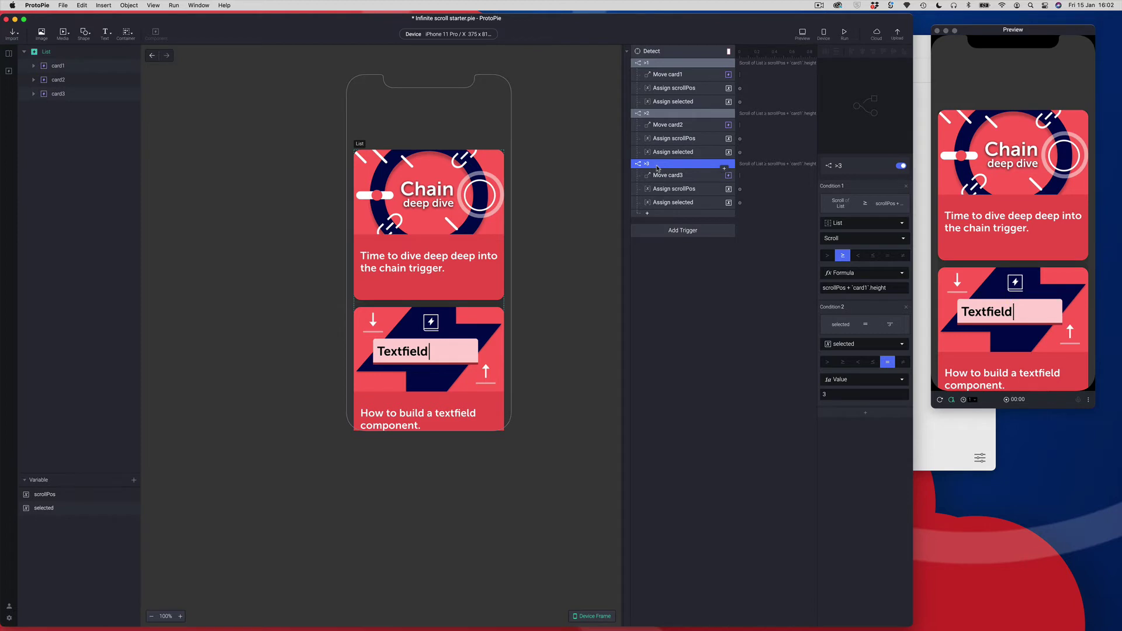
pyautogui.press('super+d')
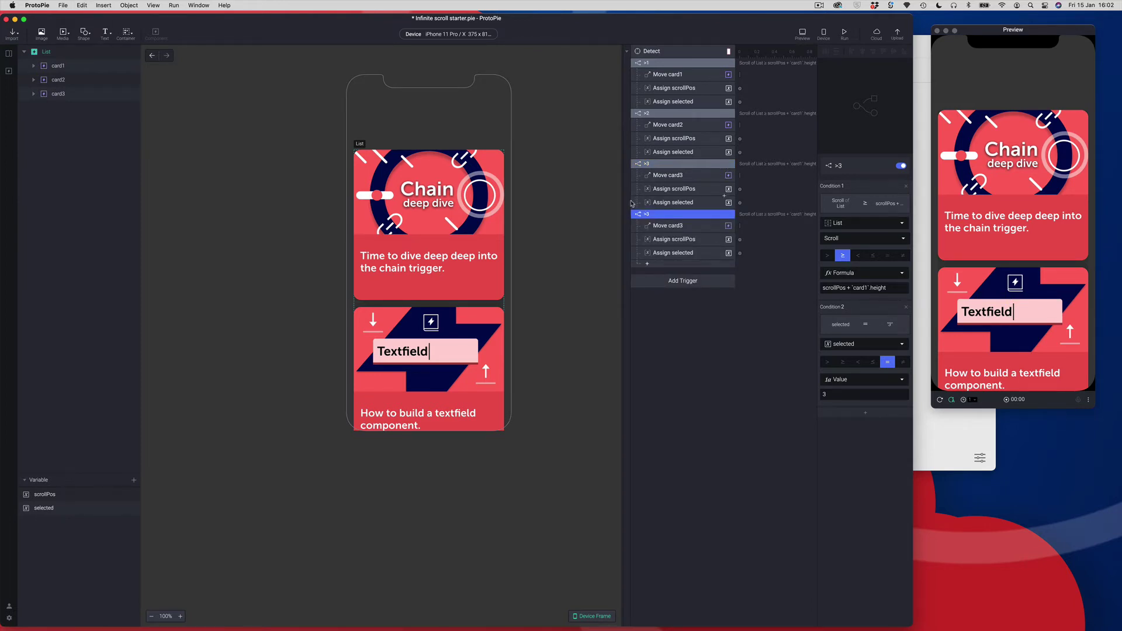
pyautogui.doubleClick(650, 215)
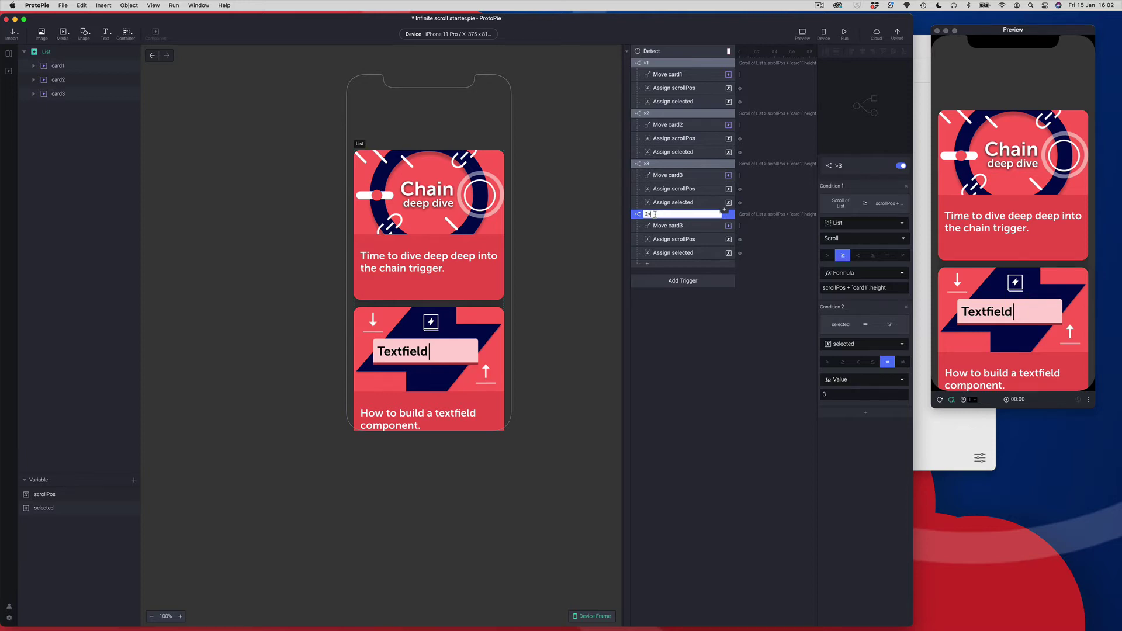
pyautogui.press('Return')
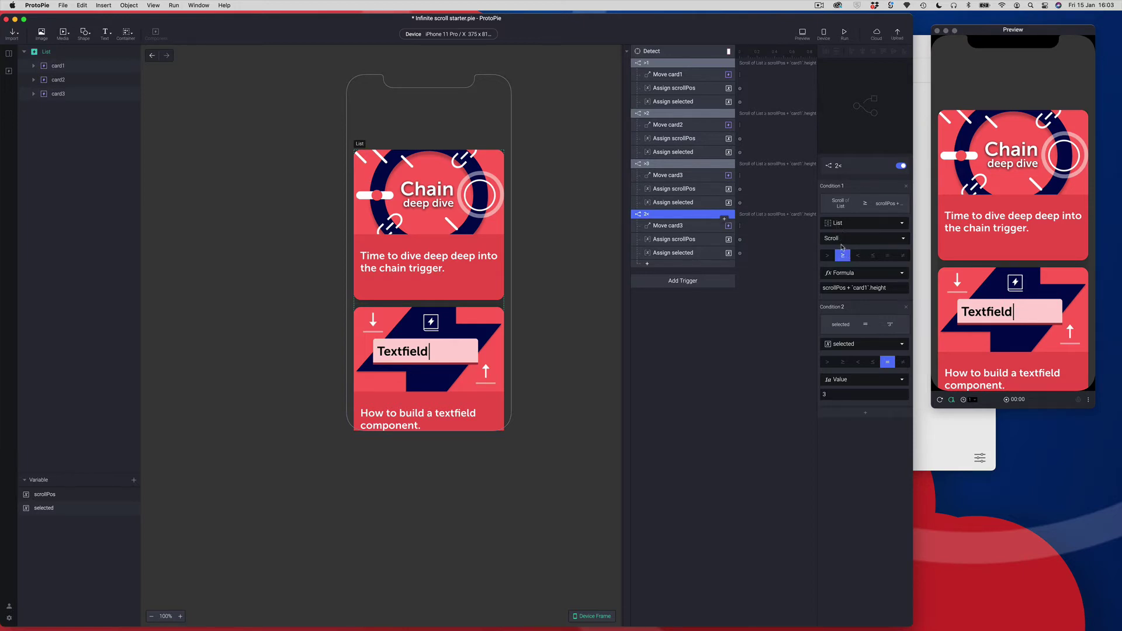
# Set the first condition of 2< to List scroll ≤ the formula scrollPos - `card1`.height.
pyautogui.click(873, 256)
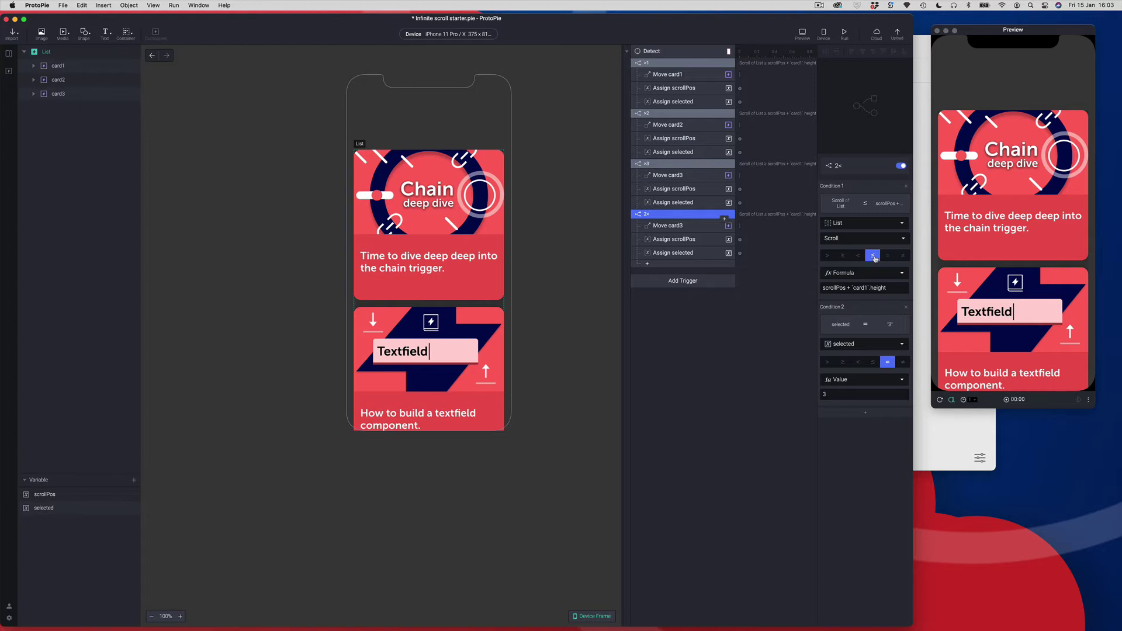
pyautogui.click(862, 289)
pyautogui.click(906, 288)
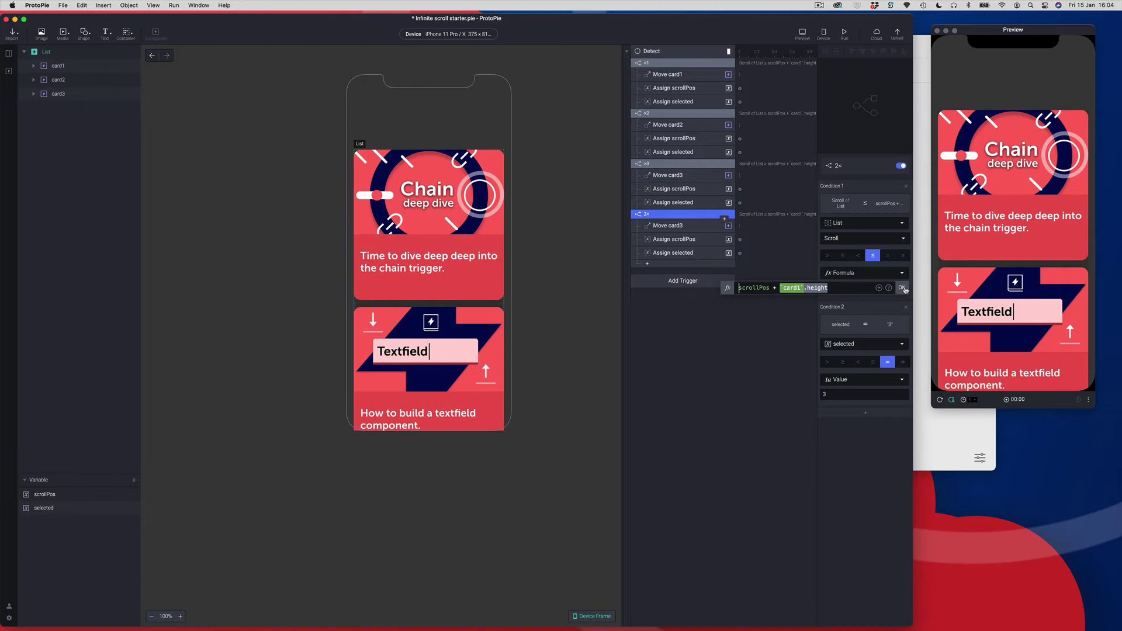
pyautogui.doubleClick(775, 287)
pyautogui.write('-')
pyautogui.click(901, 289)
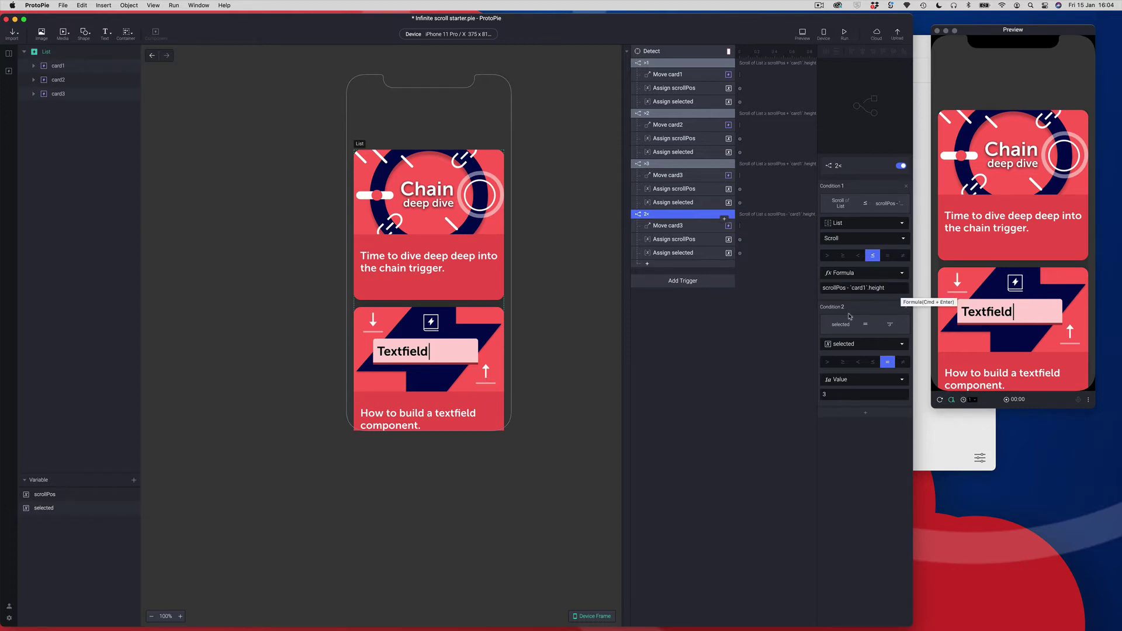
# Replace the value that the selected variable is compared with in the second condition of 2<.
pyautogui.click(851, 395)
pyautogui.moveTo(852, 395); pyautogui.dragTo(817, 397)
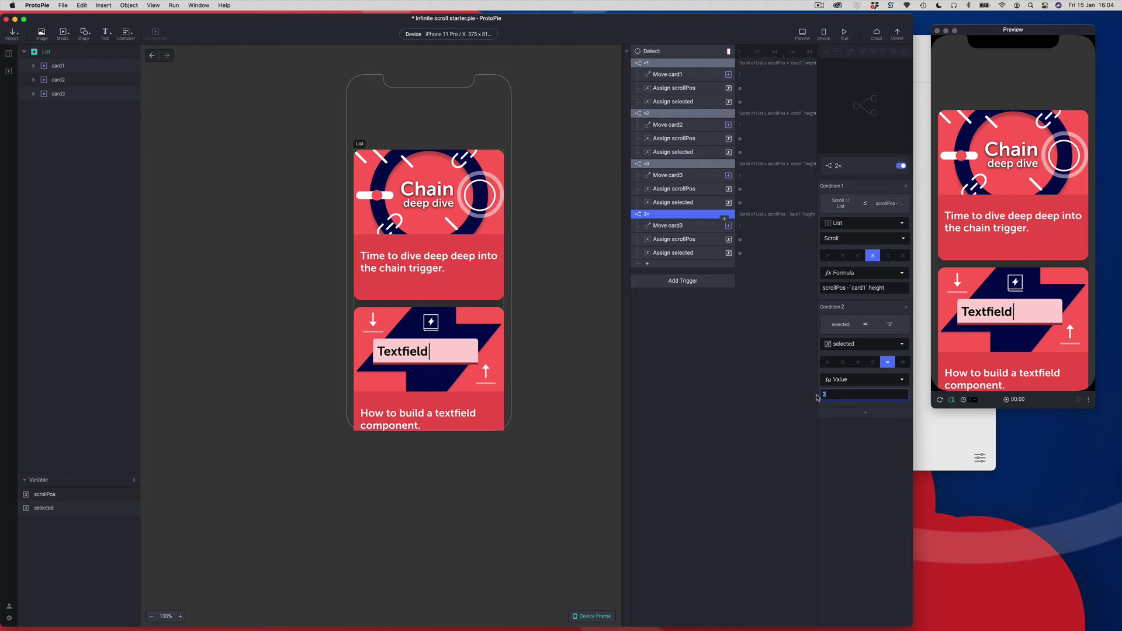
pyautogui.press('Return')
# Retarget the Move response under condition 2< to card1 and rename it "Move card1".
pyautogui.click(689, 228)
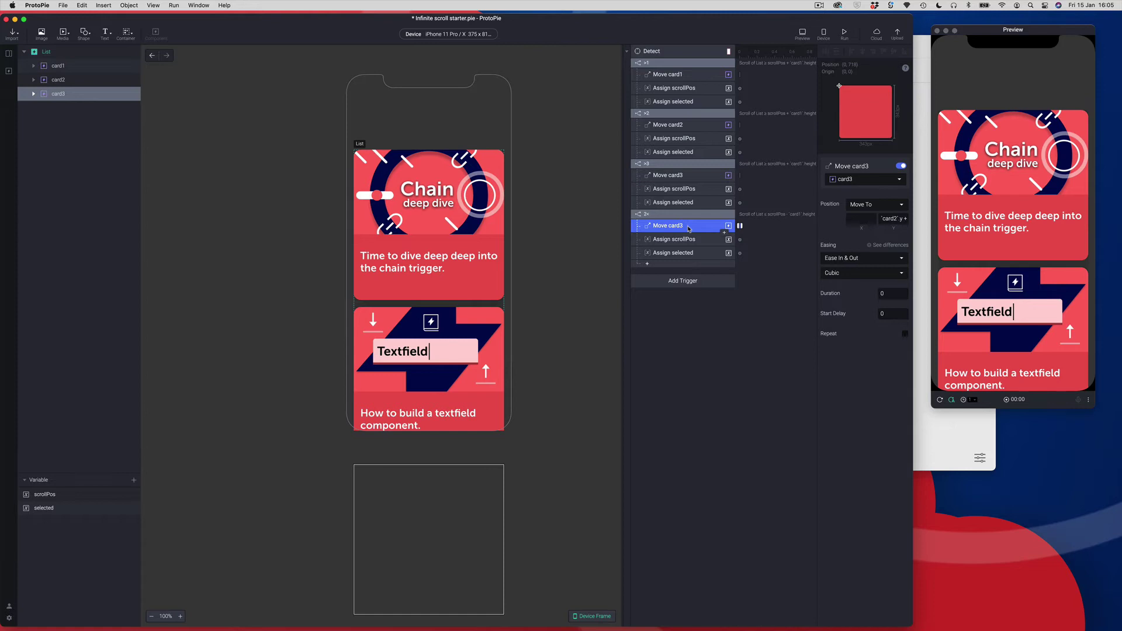
pyautogui.click(854, 181)
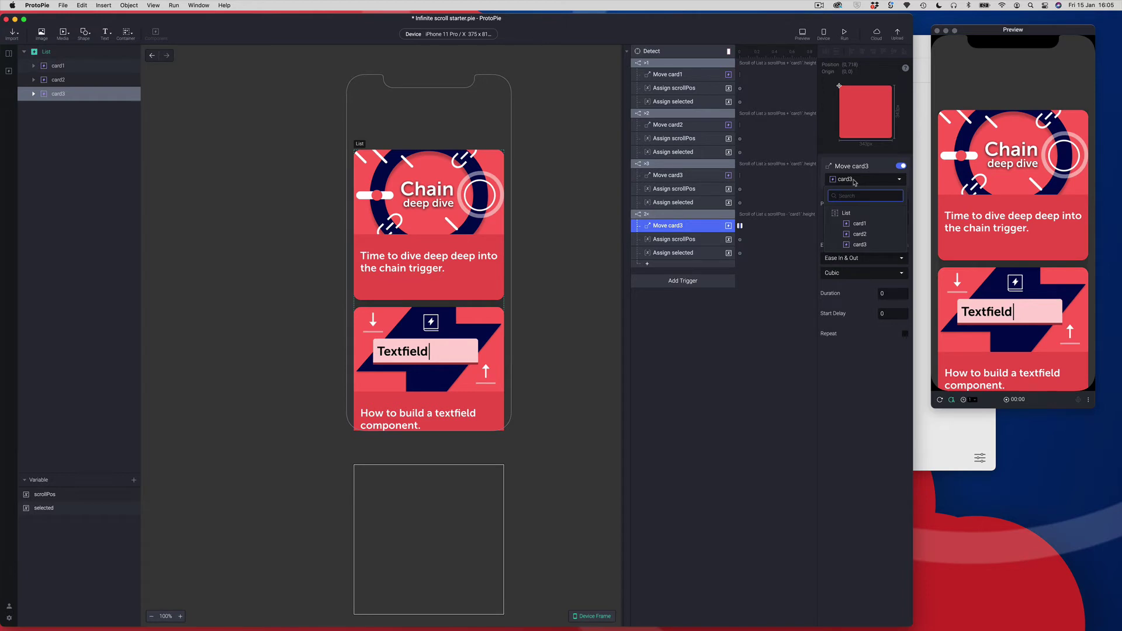
pyautogui.click(856, 222)
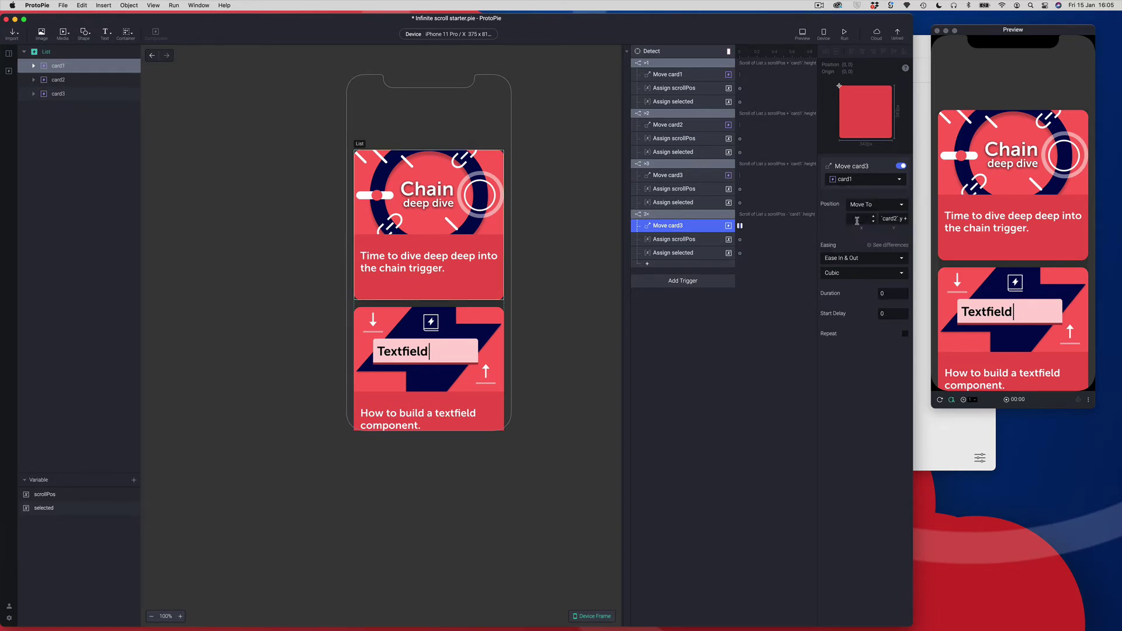
pyautogui.doubleClick(684, 225)
pyautogui.click(685, 226)
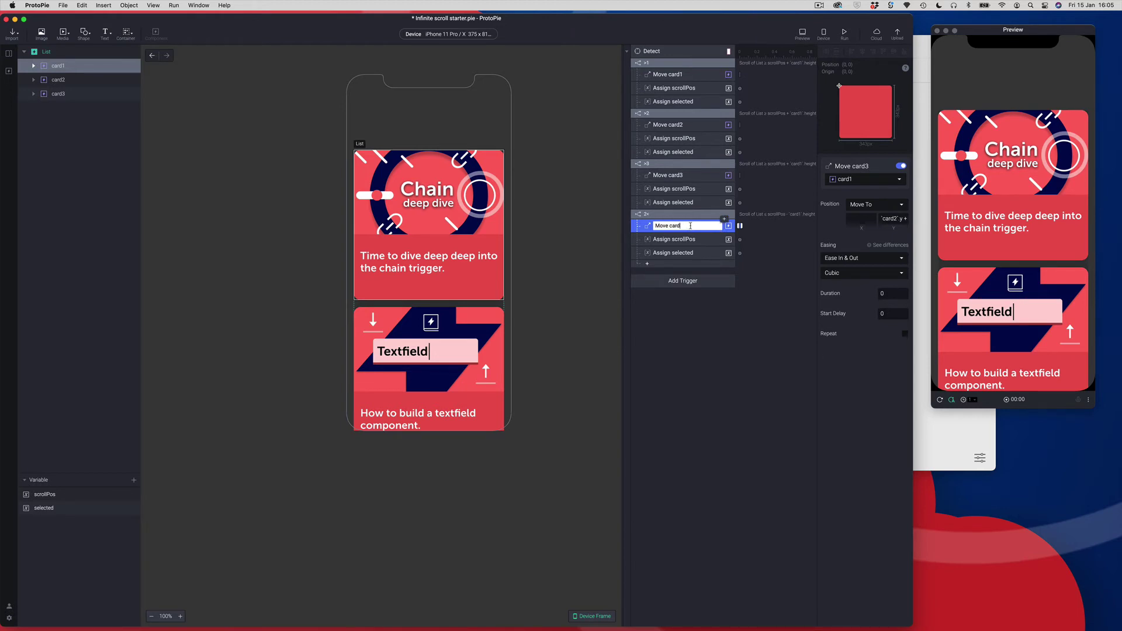
pyautogui.write('1')
pyautogui.press('Return')
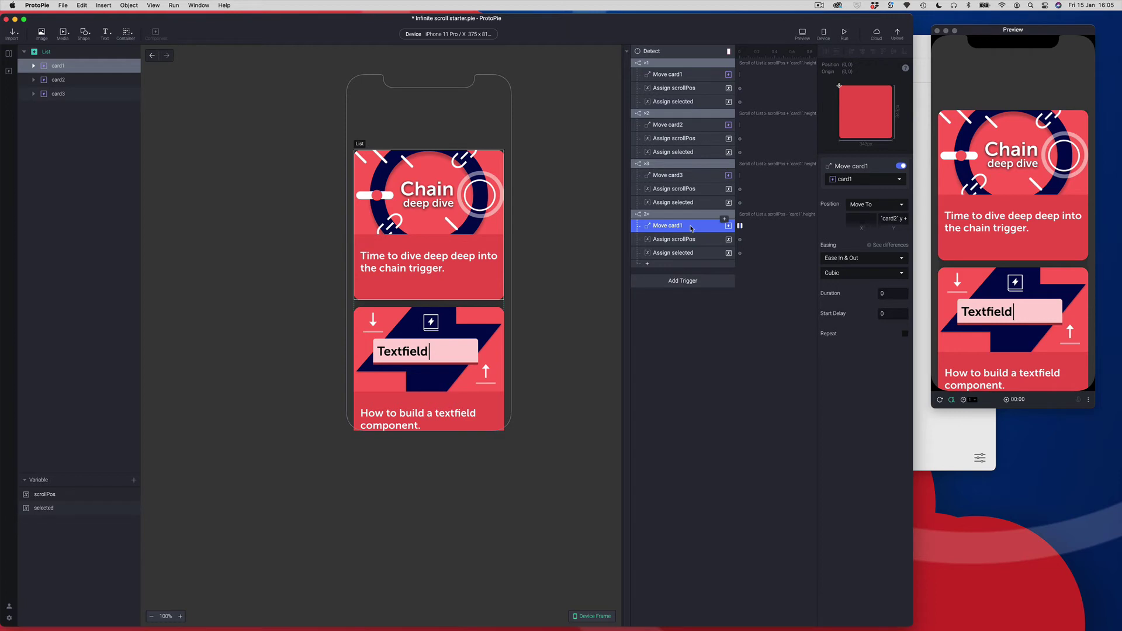
# Set the Y position formula of Move card1 under condition 2< to `card2`.y - (`card3`.height + 16).
pyautogui.click(903, 219)
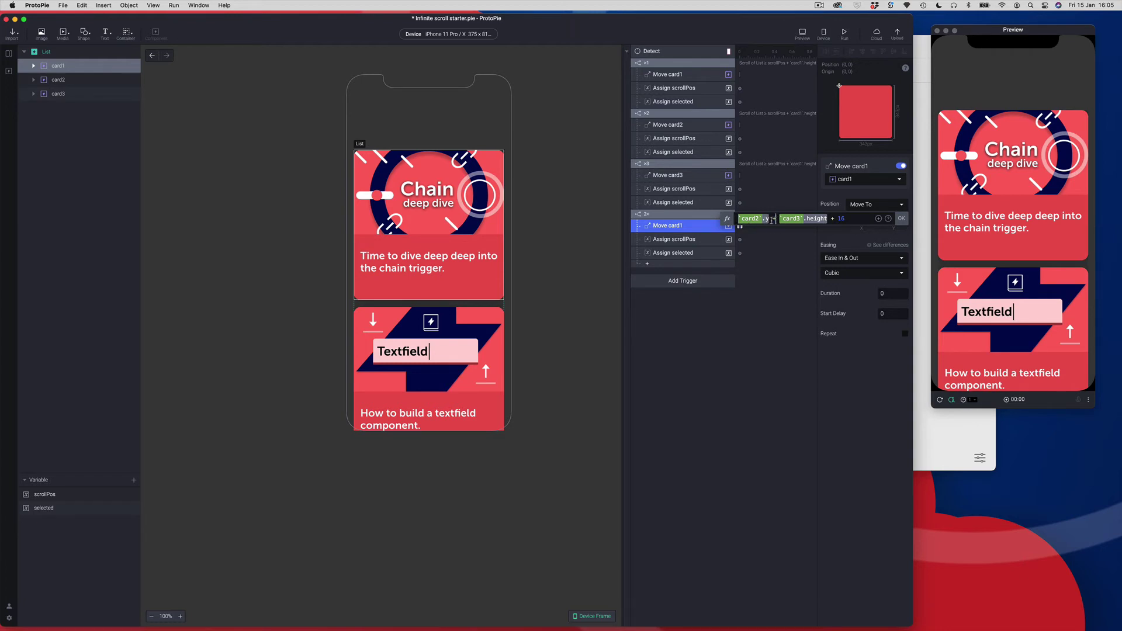
pyautogui.write('-')
pyautogui.moveTo(853, 218); pyautogui.dragTo(782, 218)
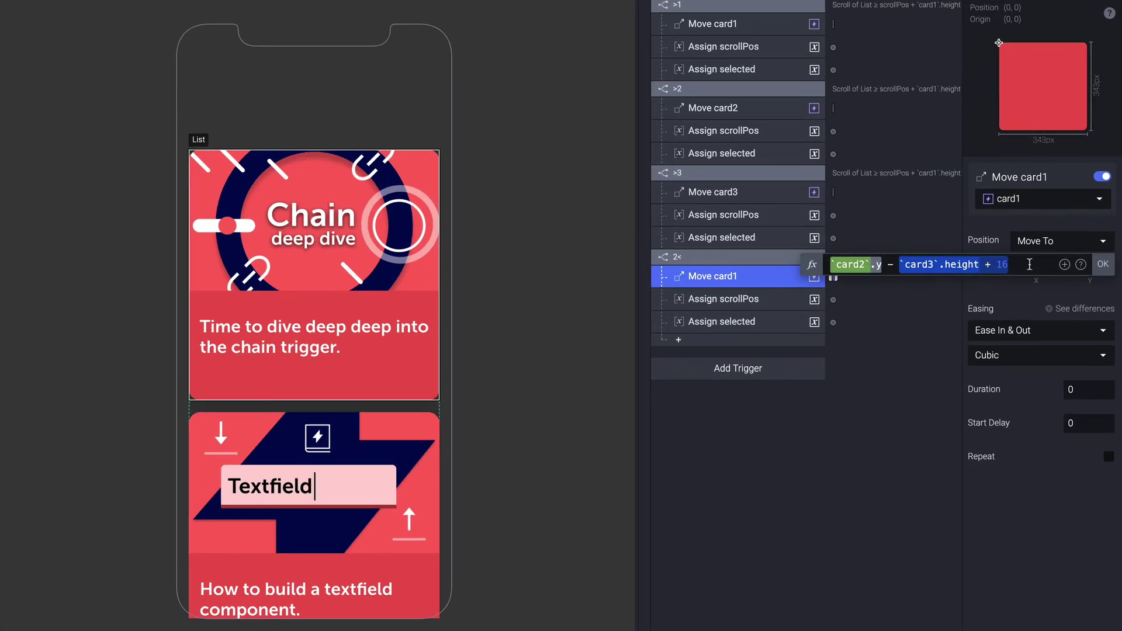
pyautogui.click(782, 219)
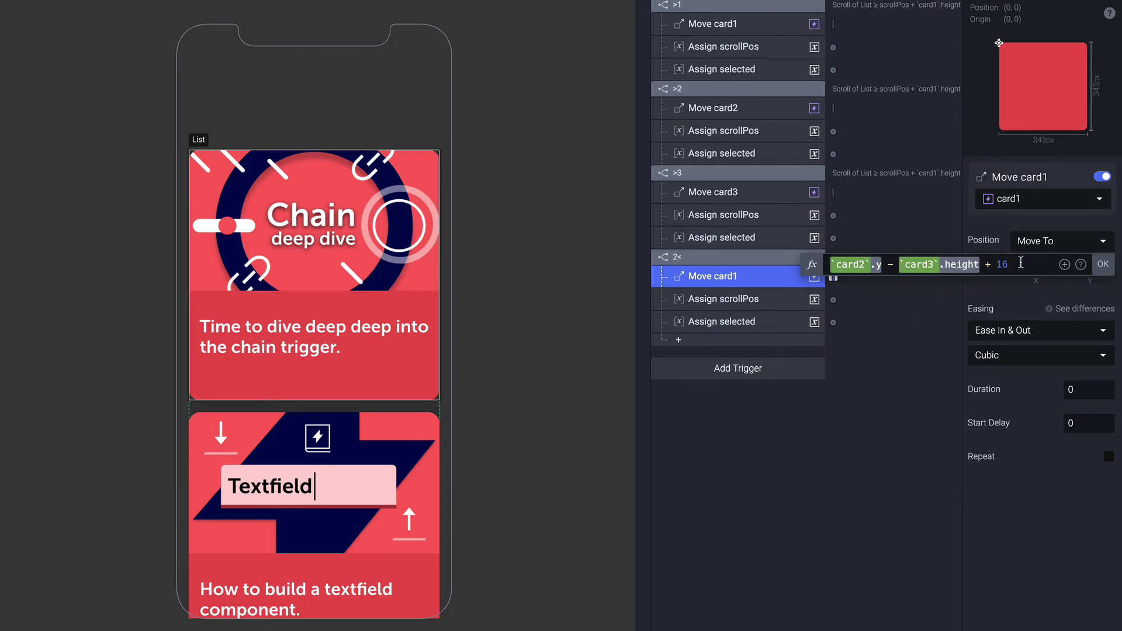
pyautogui.write('(')
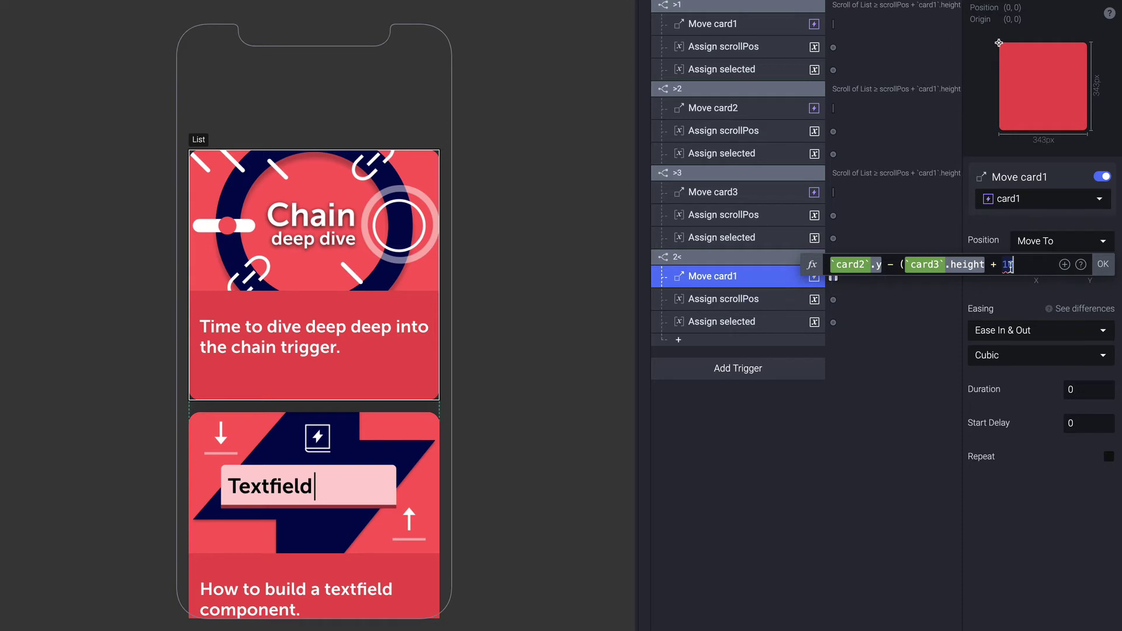
pyautogui.write(')')
pyautogui.click(1103, 265)
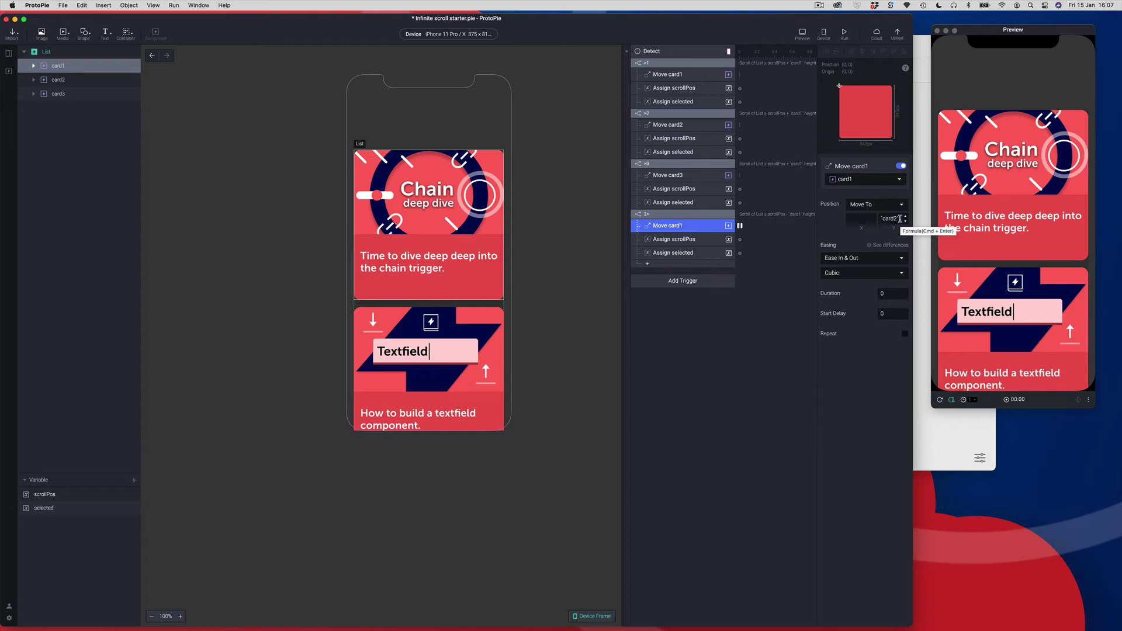
# Set the Assign scrollPos formula under condition 2< to scrollPos - (`card3`.height + 16).
pyautogui.click(659, 242)
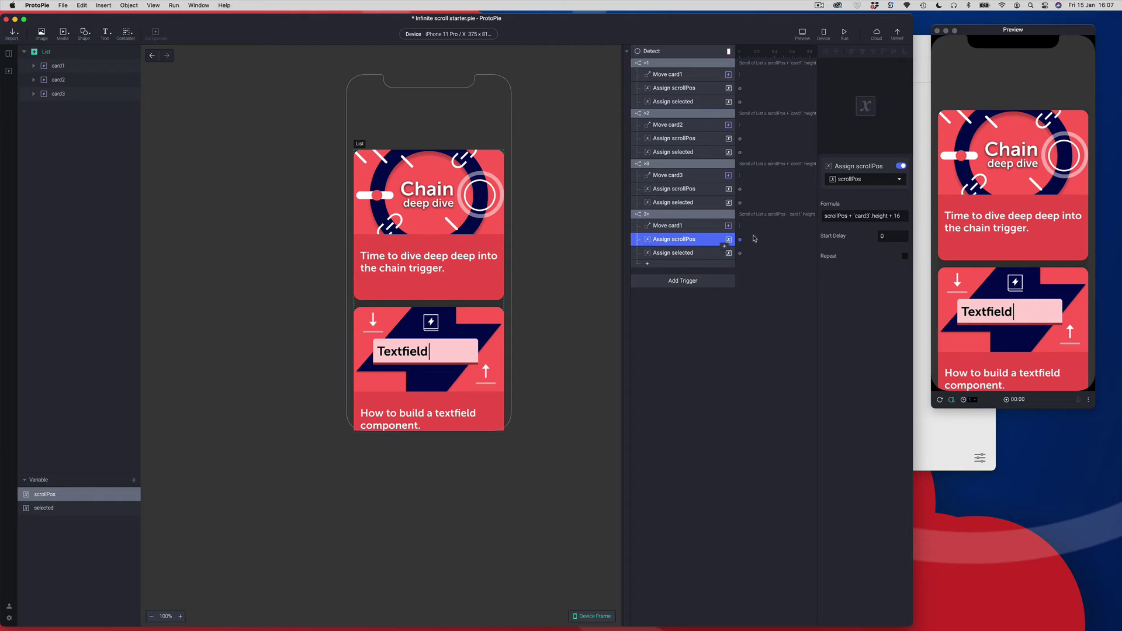
pyautogui.click(904, 216)
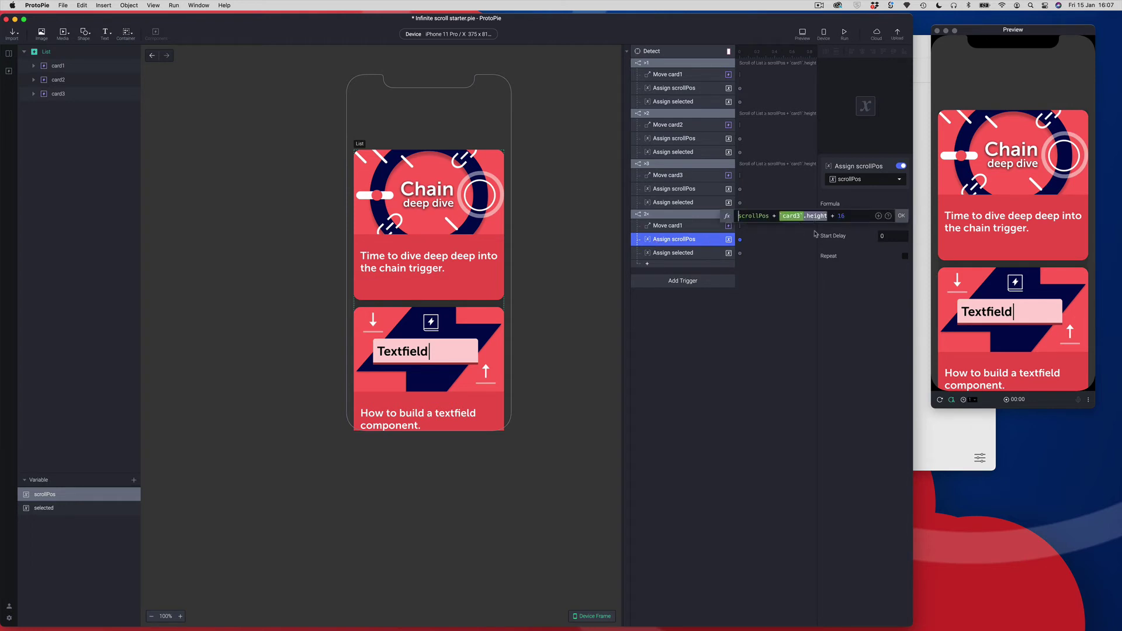
pyautogui.write('- (')
pyautogui.click(847, 217)
pyautogui.write(')')
pyautogui.click(902, 217)
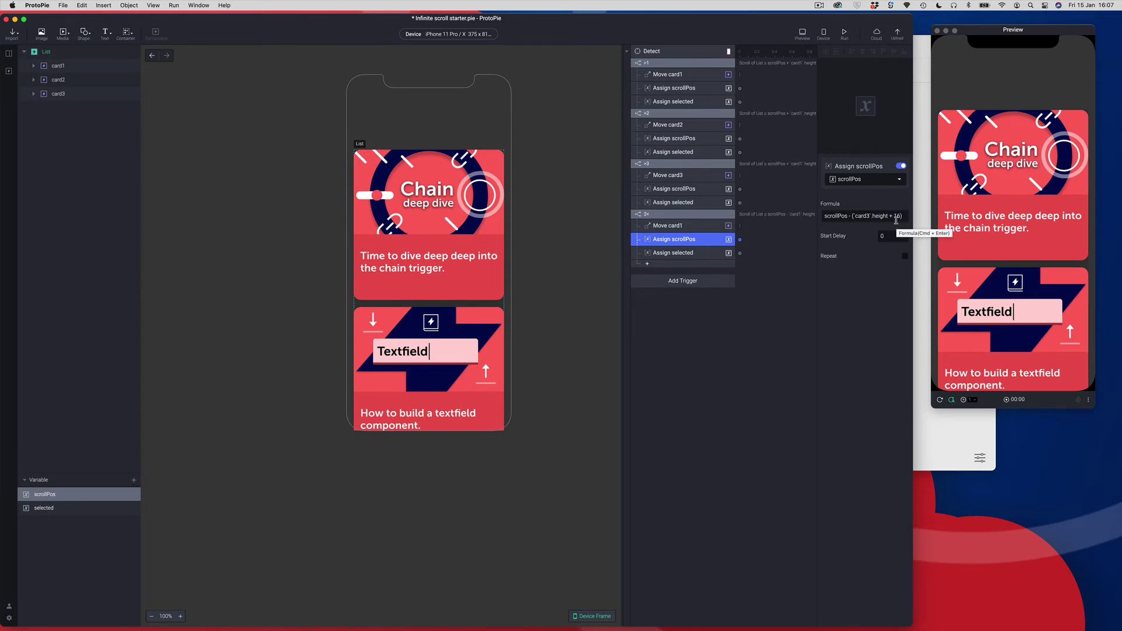
# Duplicate condition 2< with its responses and name the copy 3<.
pyautogui.click(668, 254)
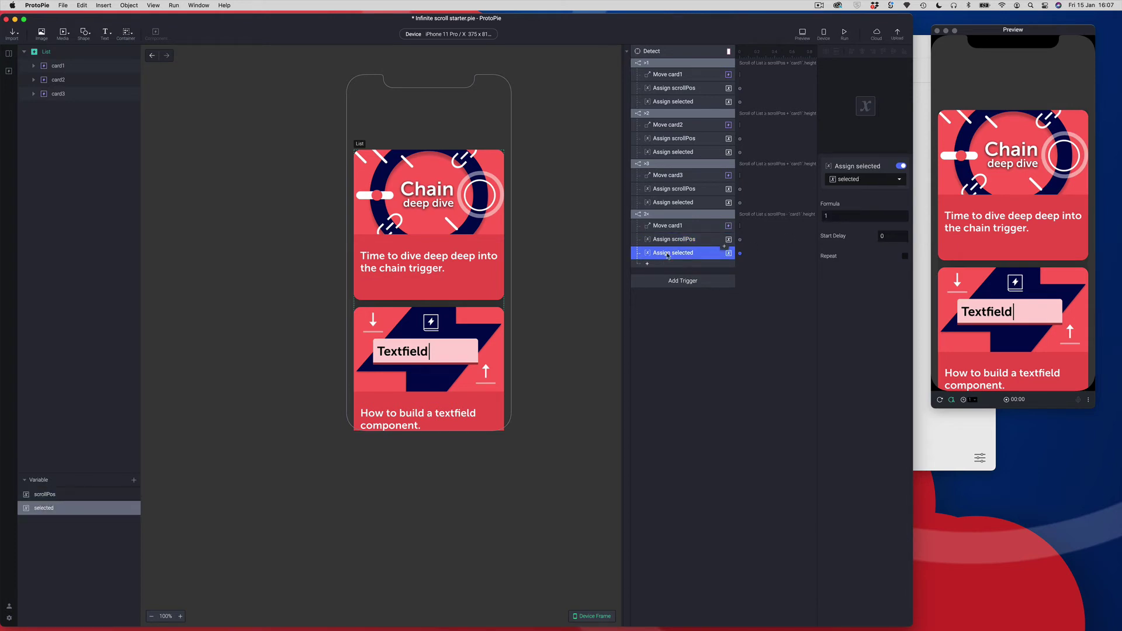
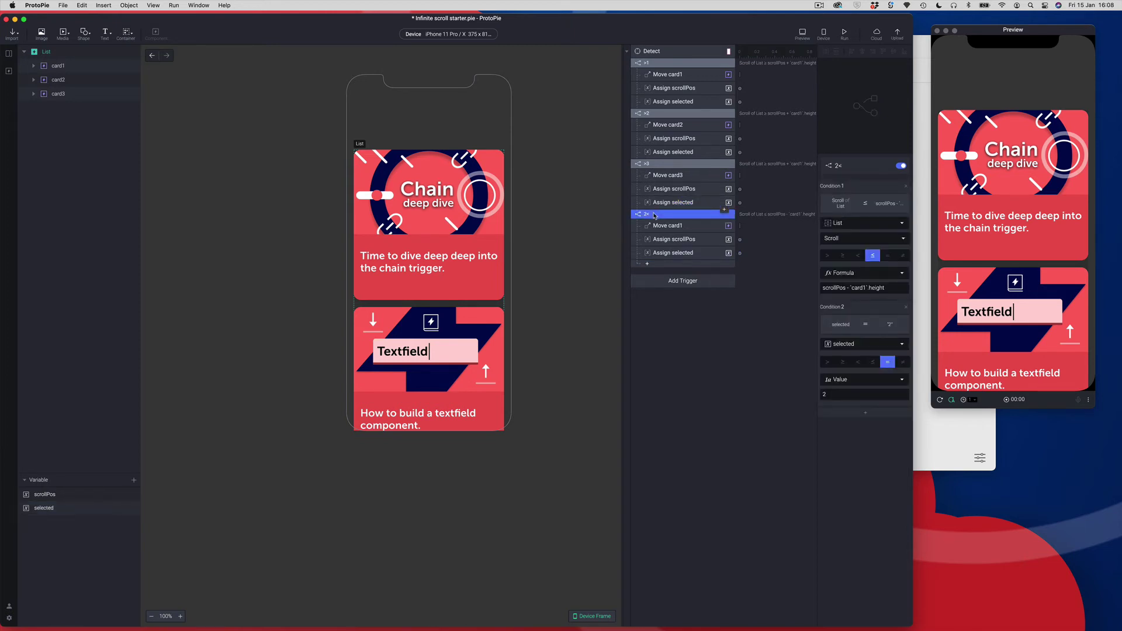
pyautogui.press('super+d')
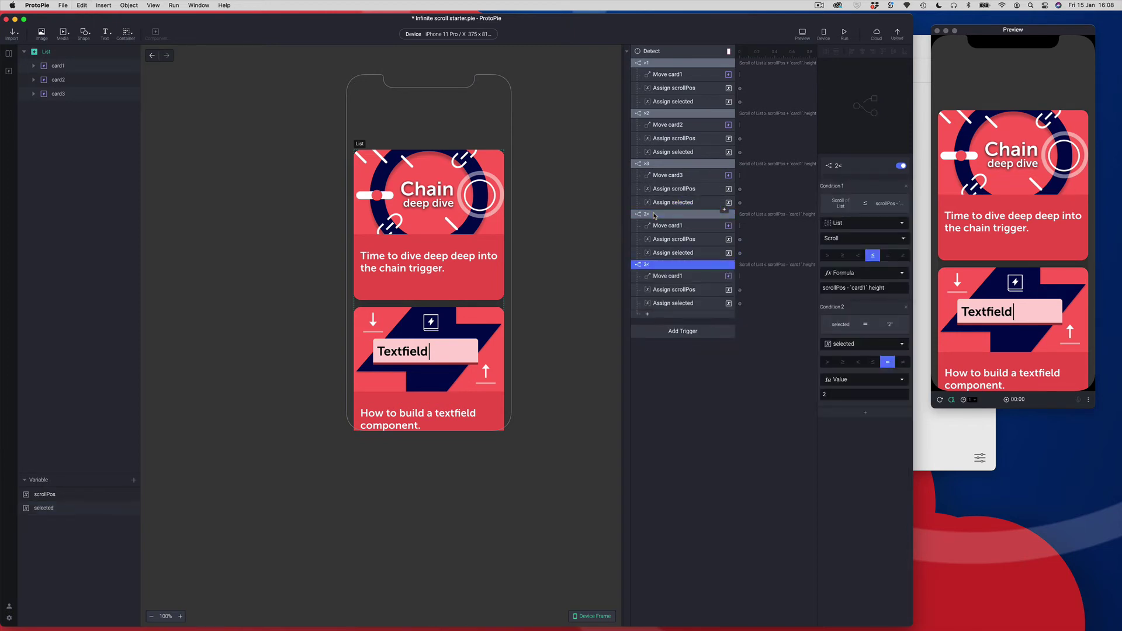
pyautogui.doubleClick(648, 264)
pyautogui.write('3<')
pyautogui.press('Return')
# Set the value that selected is compared with in the second condition of 3< to 3.
pyautogui.click(833, 398)
pyautogui.press('BackSpace')
pyautogui.write('3')
pyautogui.press('Return')
# Rename the Move response under condition 3< to "Move card2" and retarget it to card2.
pyautogui.click(667, 280)
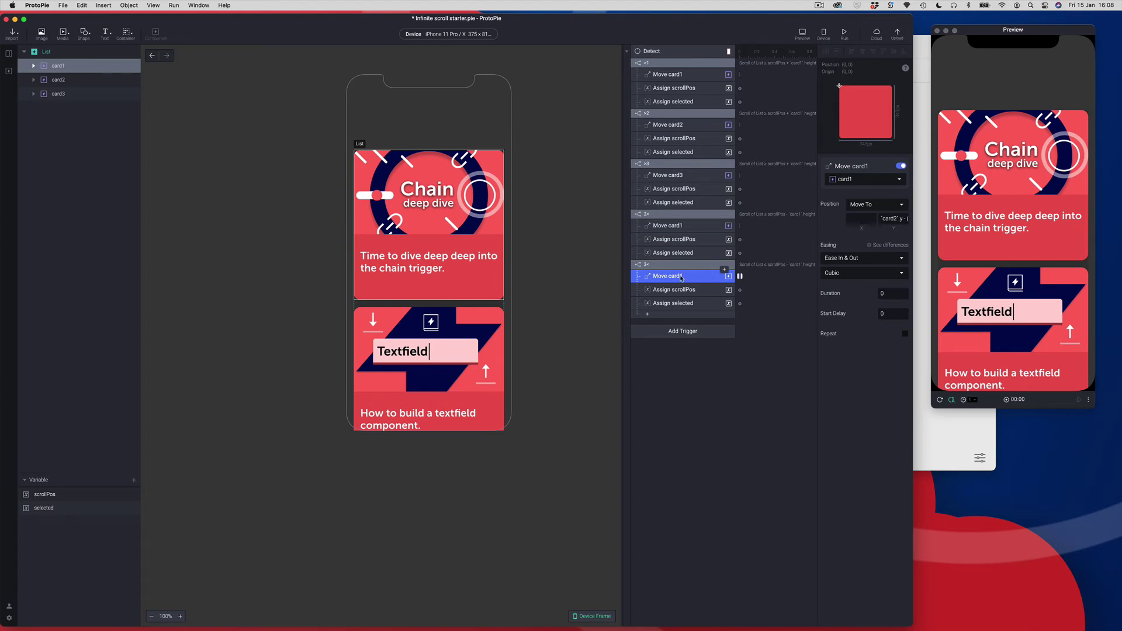
pyautogui.doubleClick(682, 279)
pyautogui.click(688, 275)
pyautogui.write('2')
pyautogui.press('Return')
pyautogui.click(860, 179)
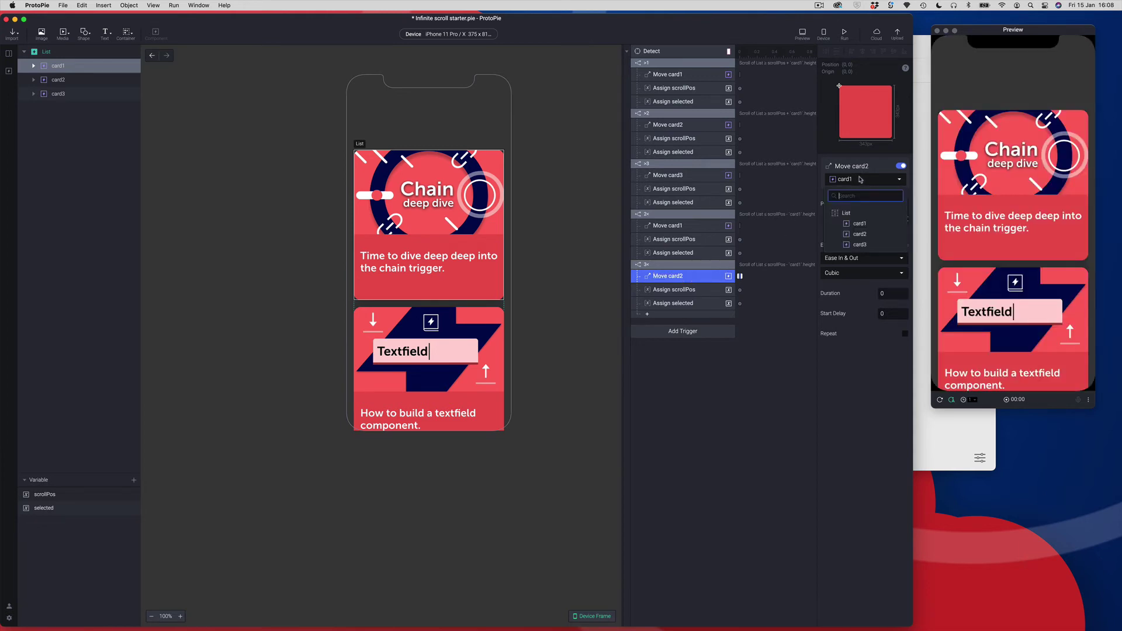
pyautogui.click(864, 233)
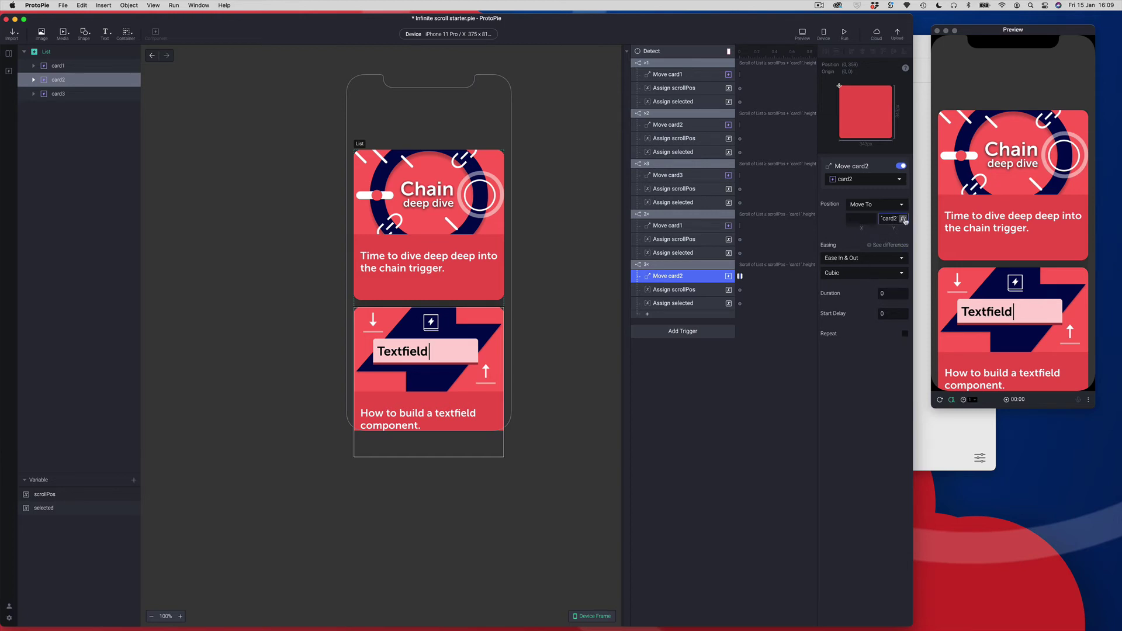
# Set the Y position formula of Move card2 under condition 3< to `card3`.y - (`card3`.height + 16).
pyautogui.click(904, 219)
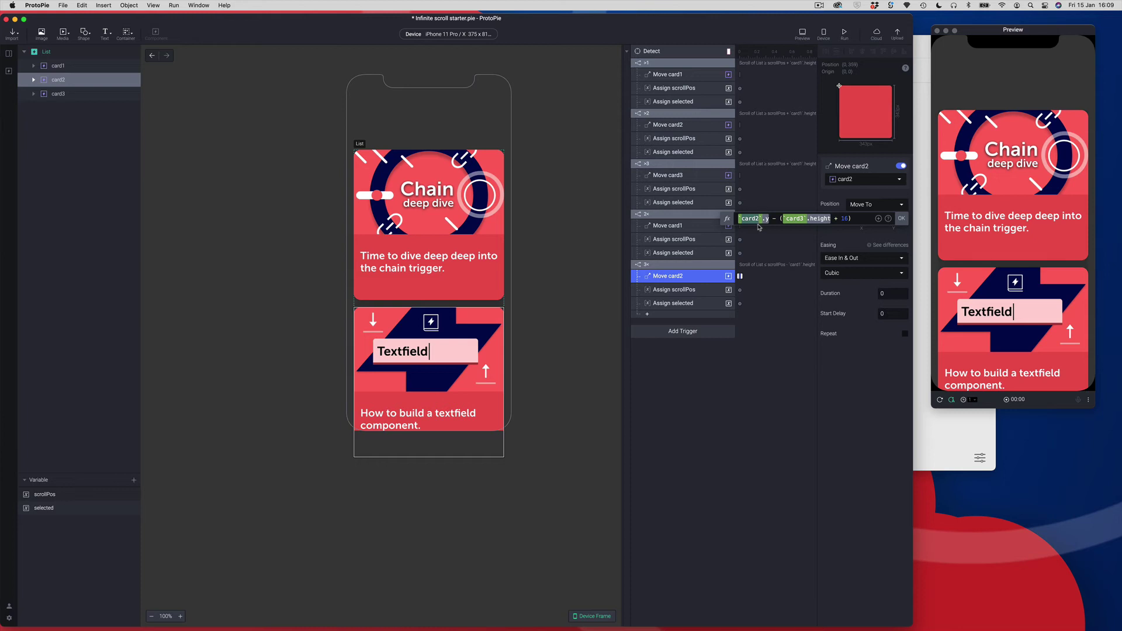
pyautogui.write('3')
pyautogui.click(902, 218)
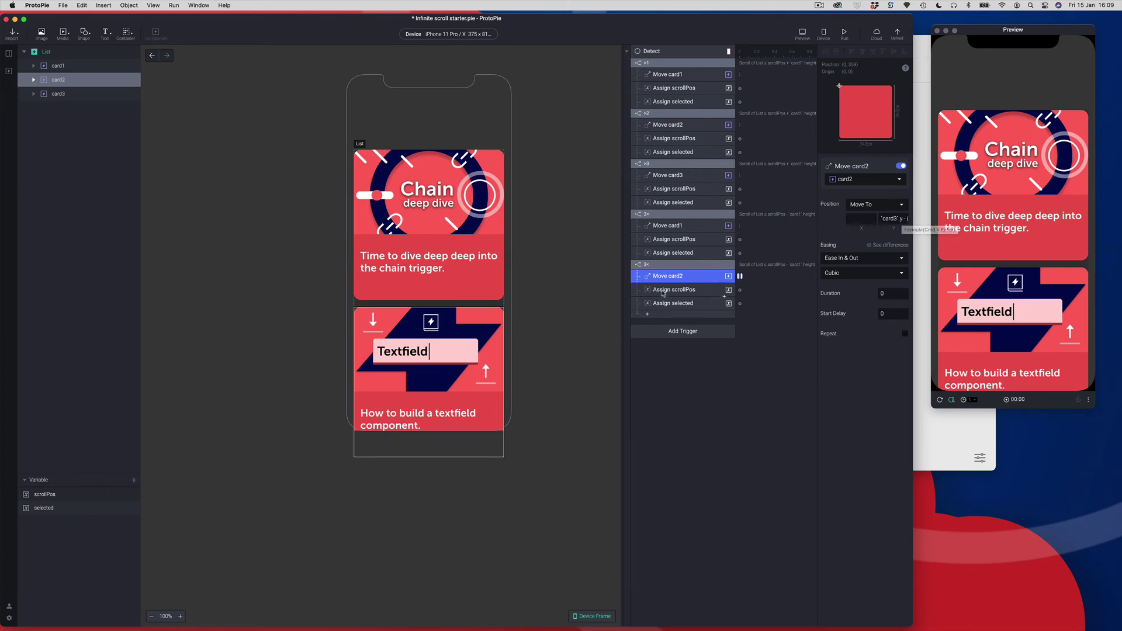
# Set the Assign selected formula under condition 3< to 2.
pyautogui.click(681, 290)
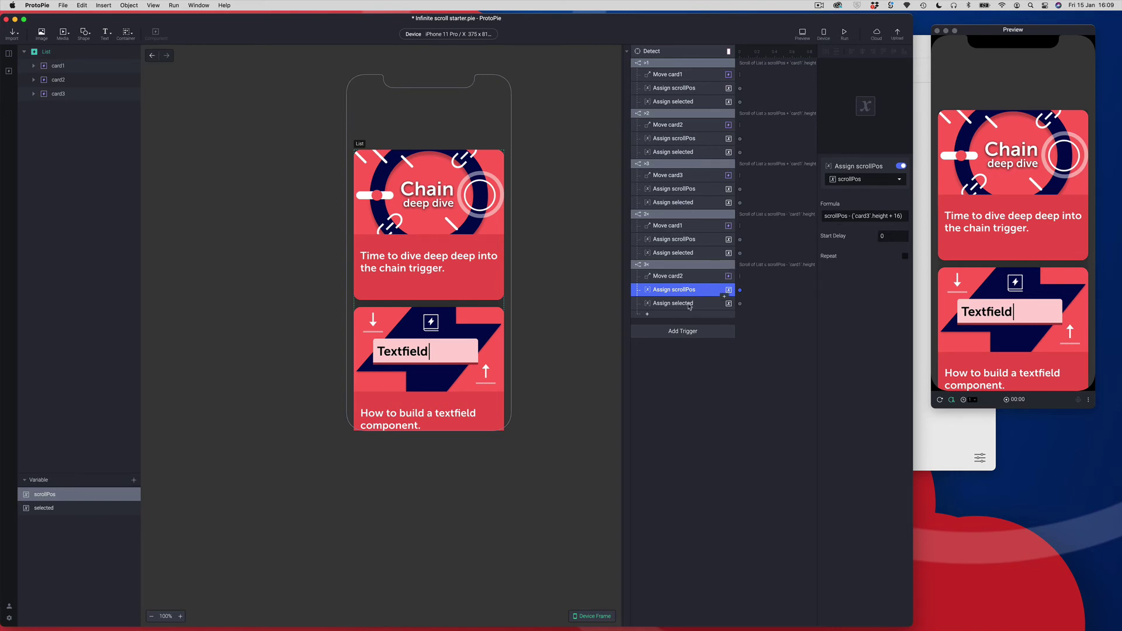
pyautogui.press('Down')
pyautogui.click(840, 217)
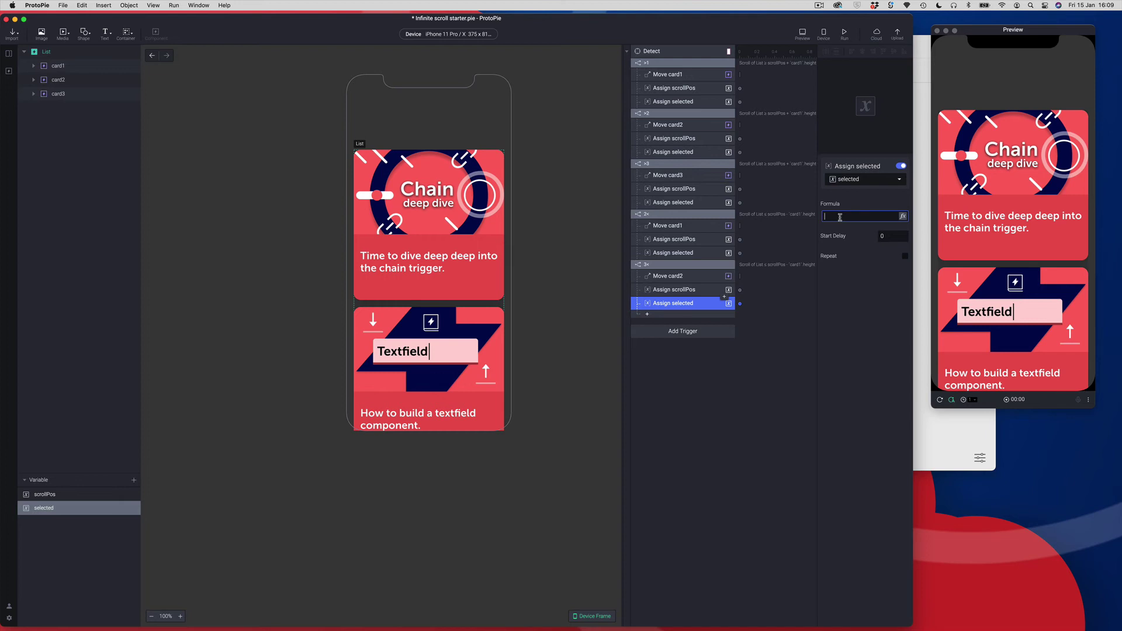
pyautogui.write('2')
pyautogui.press('Return')
# Duplicate condition 3< with its responses and name the copy 1<.
pyautogui.click(656, 267)
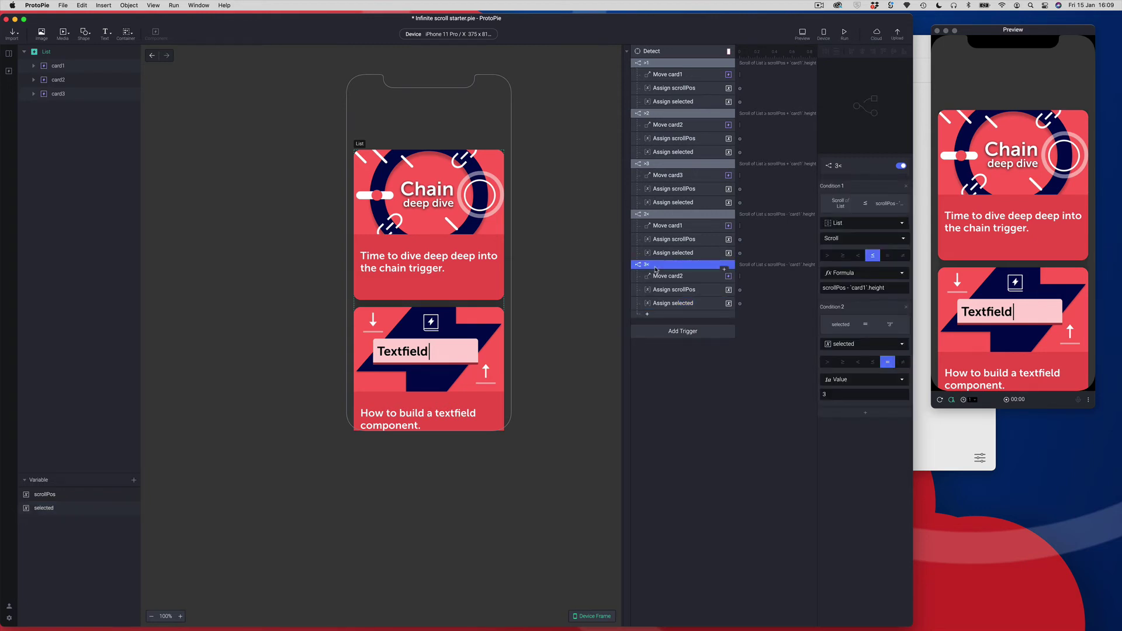
pyautogui.press('super+d')
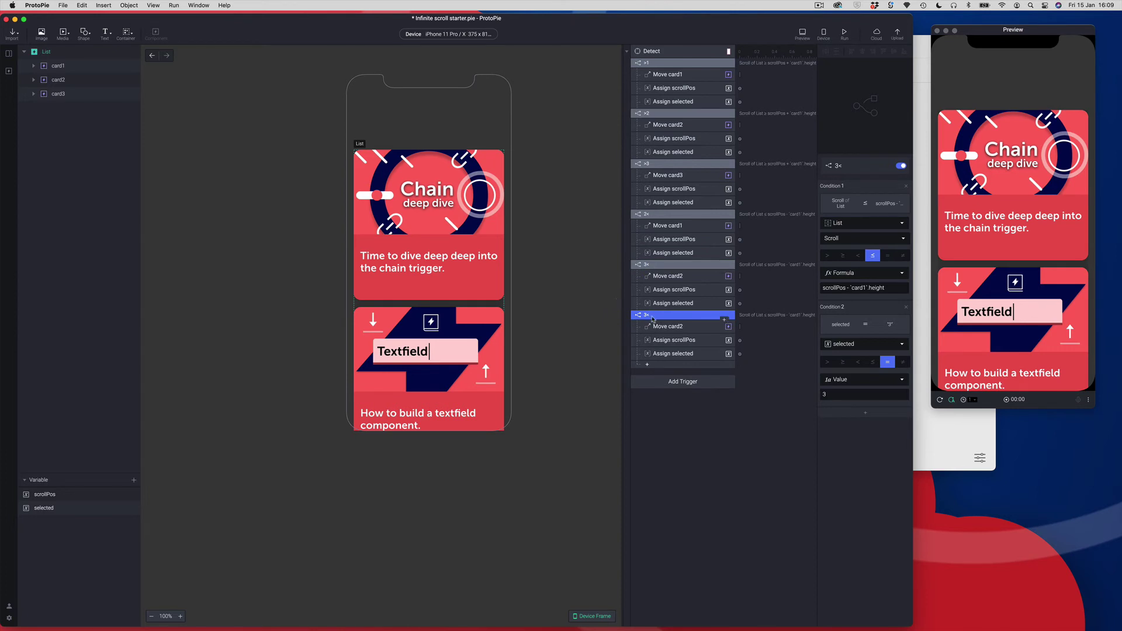
pyautogui.doubleClick(654, 316)
pyautogui.write('3<')
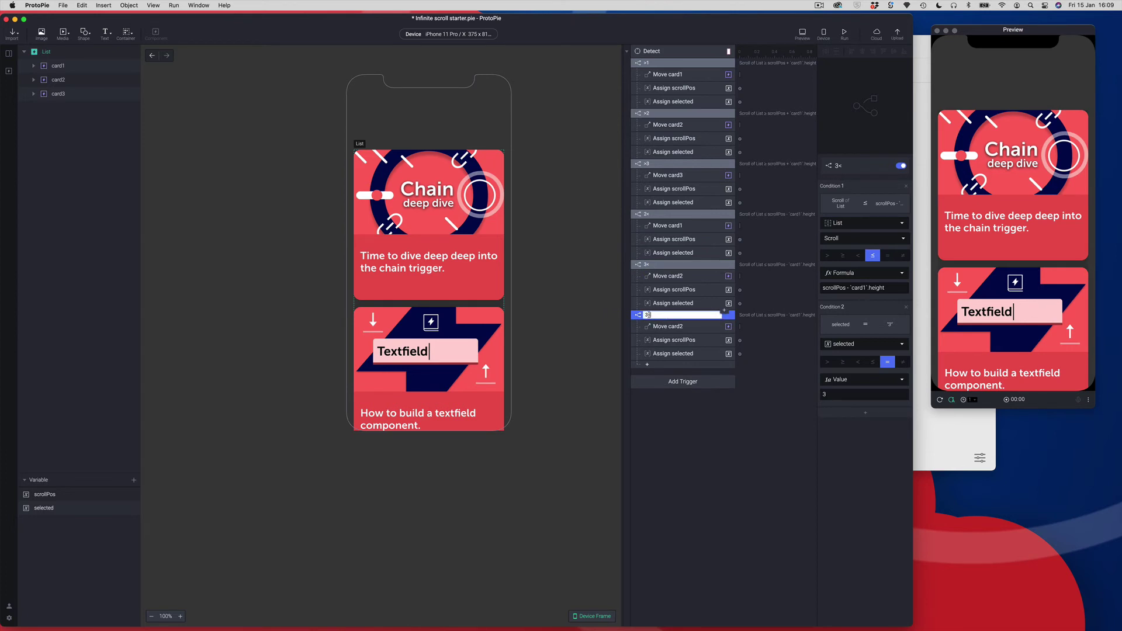
pyautogui.write('<')
pyautogui.press('Return')
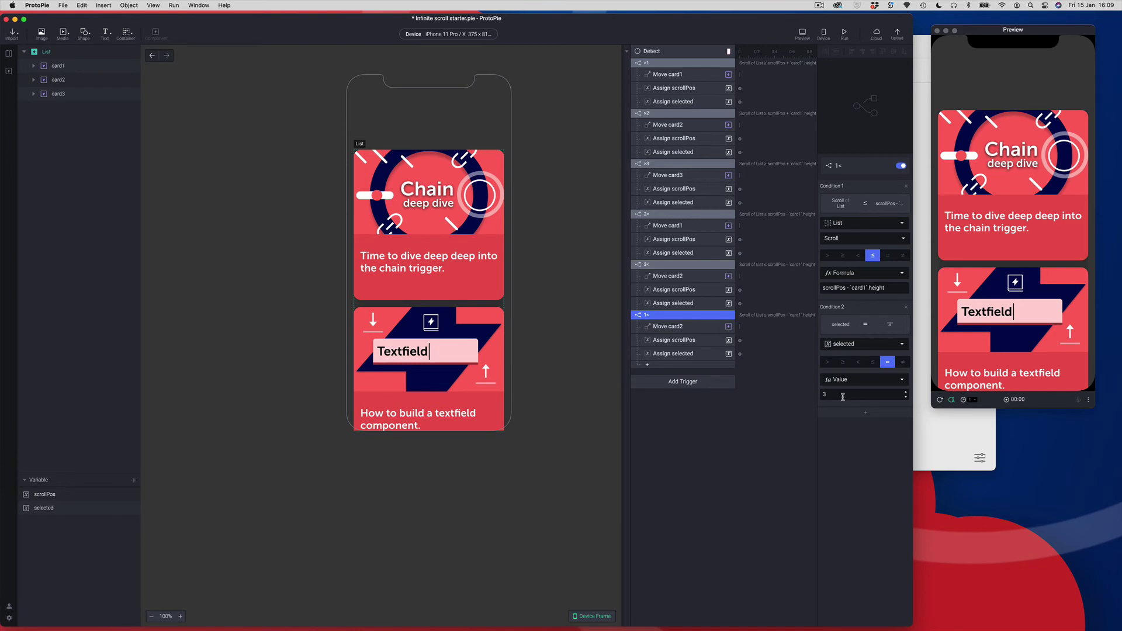
# Set the value that selected is compared with in the second condition of 1< to 1.
pyautogui.click(821, 395)
pyautogui.write('1')
pyautogui.press('Return')
# Rename the Move response under condition 1< to "Move card3" and retarget it to card3.
pyautogui.click(668, 329)
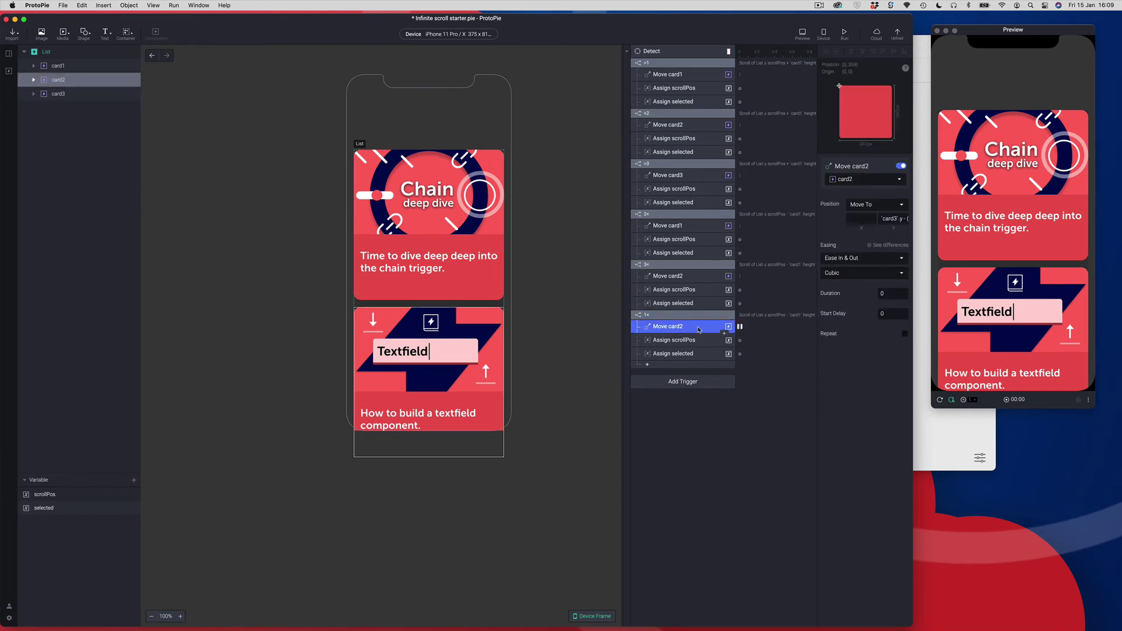
pyautogui.doubleClick(687, 326)
pyautogui.click(688, 326)
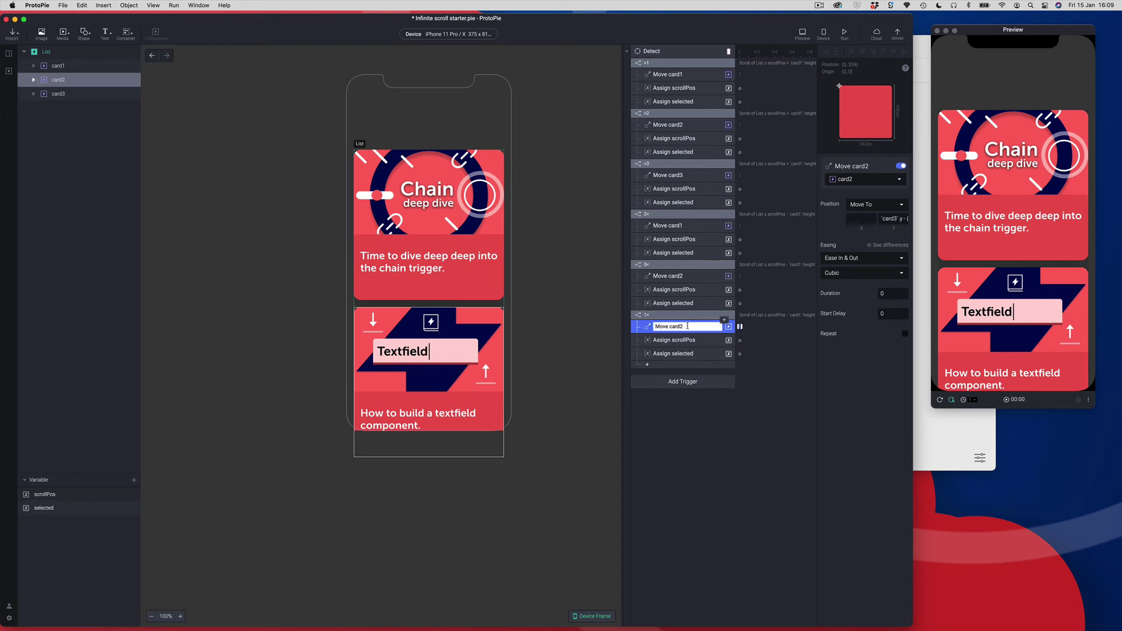
pyautogui.write('3')
pyautogui.press('Return')
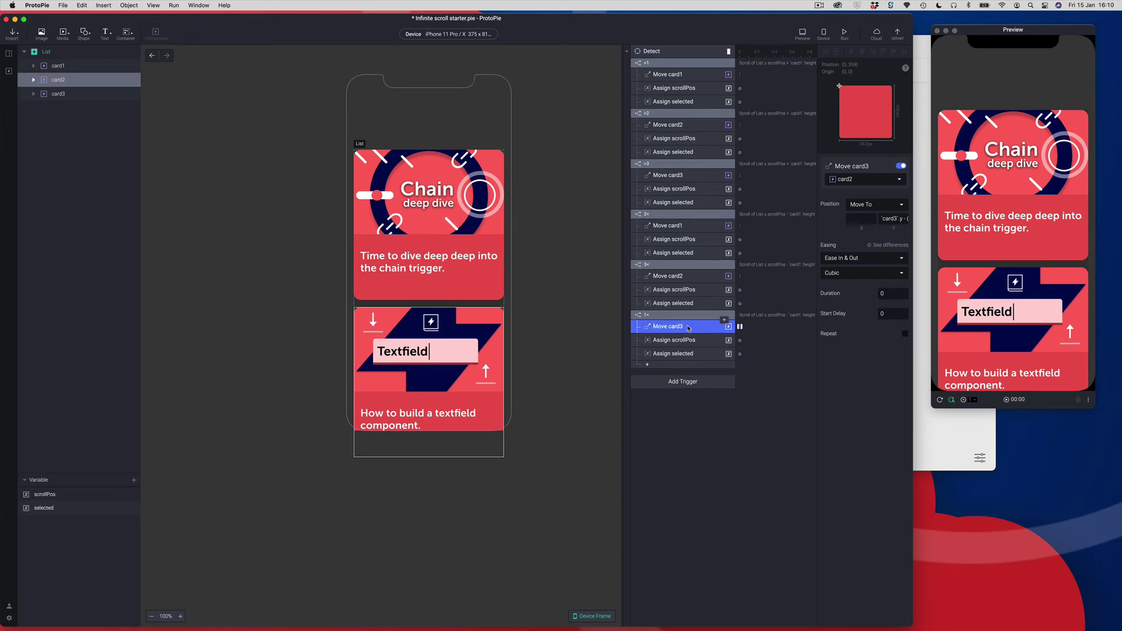
pyautogui.click(861, 181)
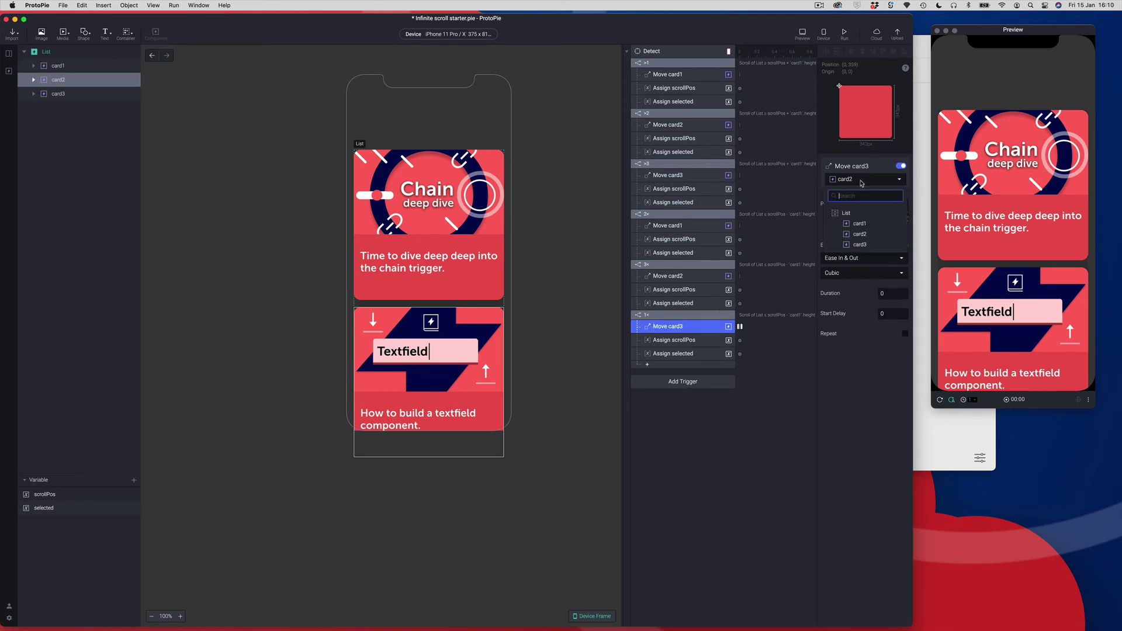
pyautogui.click(860, 244)
# Set the Y position formula of Move card3 under condition 1< to `card1`.y - (`card3`.height + 16).
pyautogui.click(888, 220)
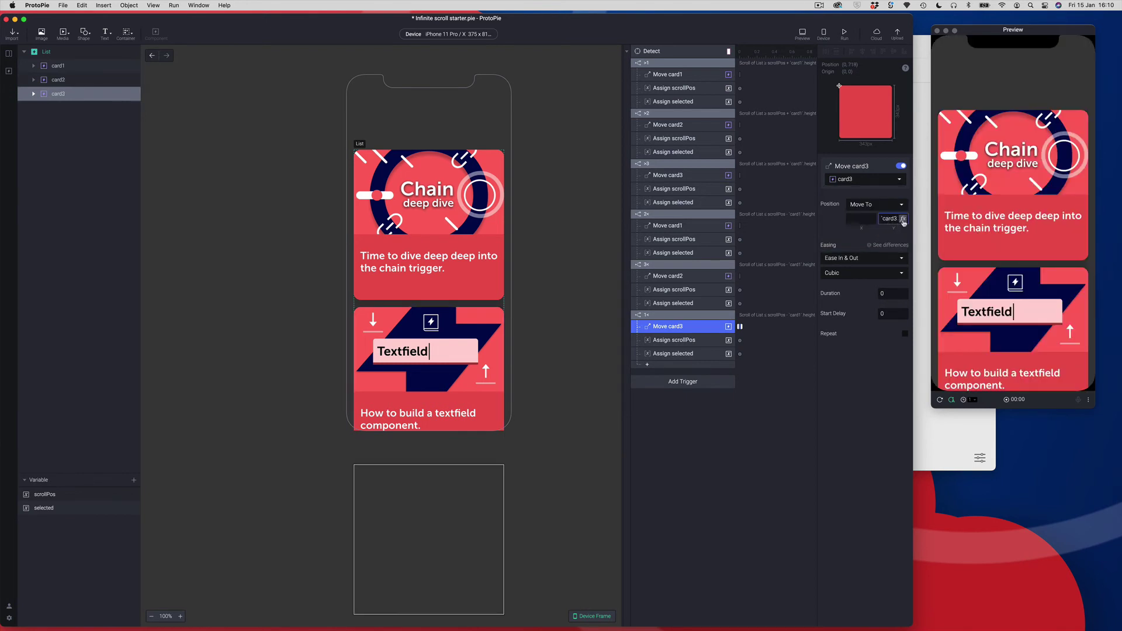
pyautogui.click(904, 220)
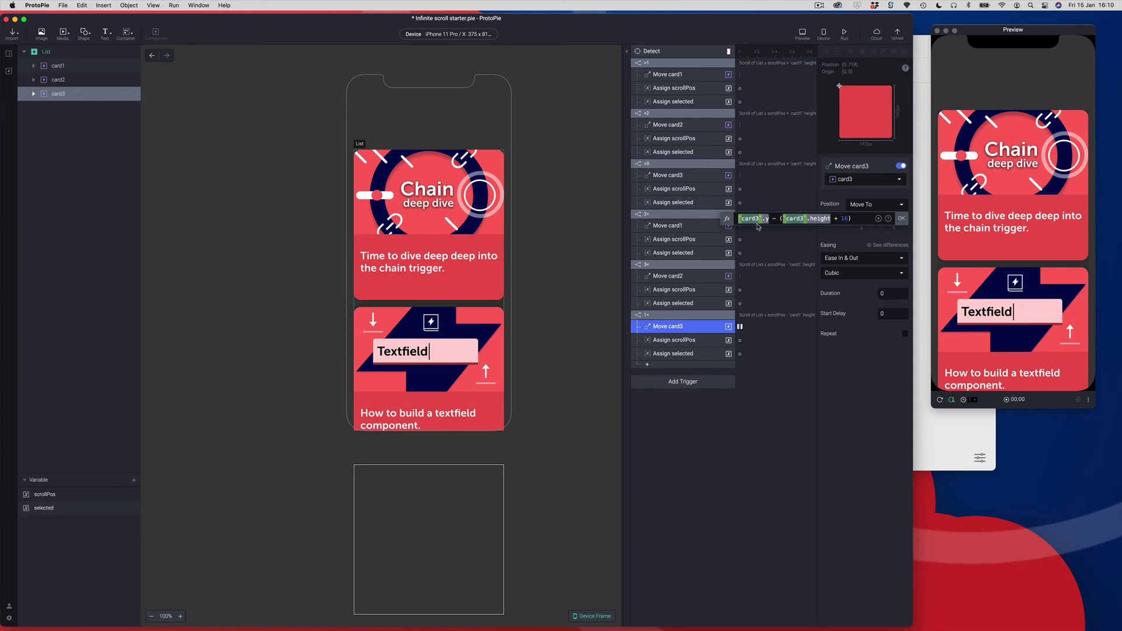
pyautogui.write('1')
pyautogui.click(902, 219)
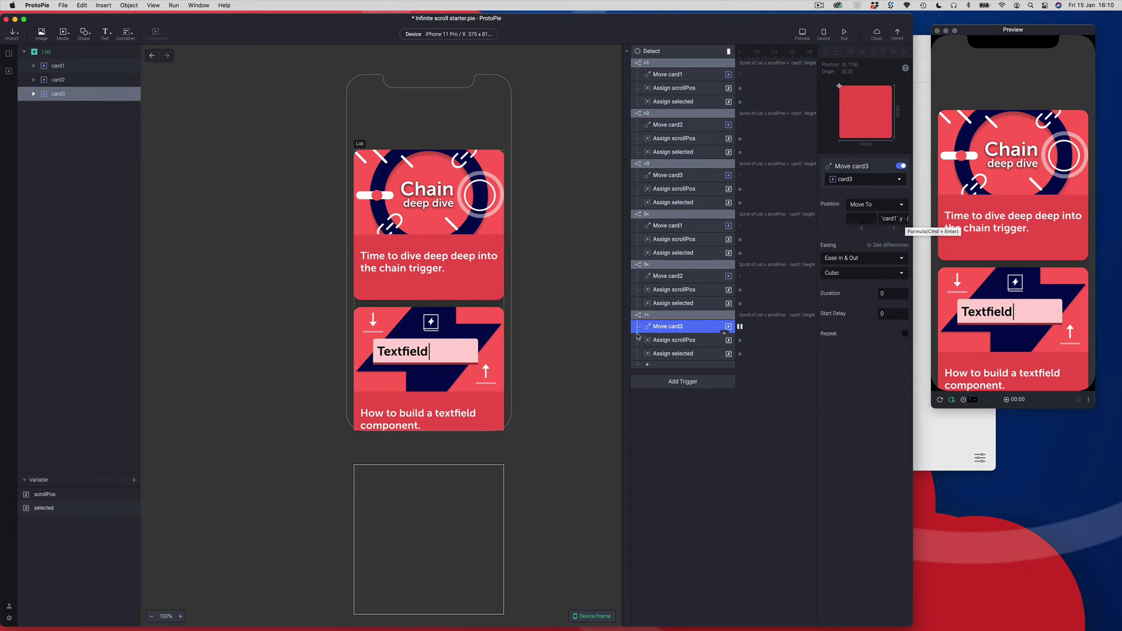
# Set the Assign selected formula under condition 1< to 3.
pyautogui.click(664, 341)
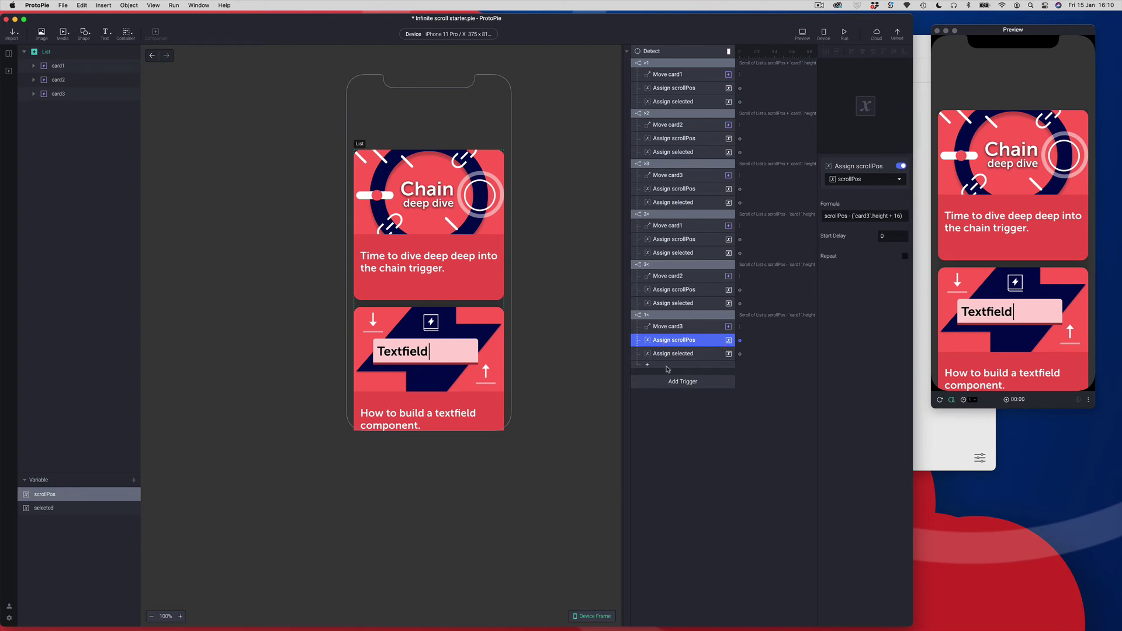
pyautogui.click(667, 356)
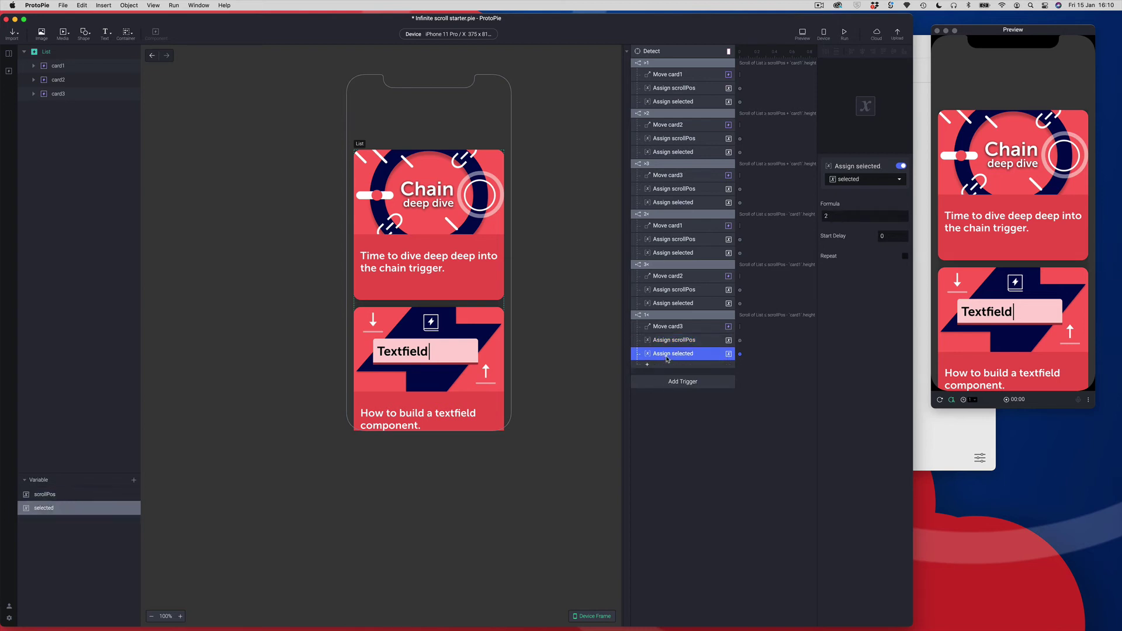
pyautogui.click(839, 217)
pyautogui.write('3')
pyautogui.press('Return')
# Return to Scene 1 and test scrolling the card list down and back up in the preview.
pyautogui.click(152, 56)
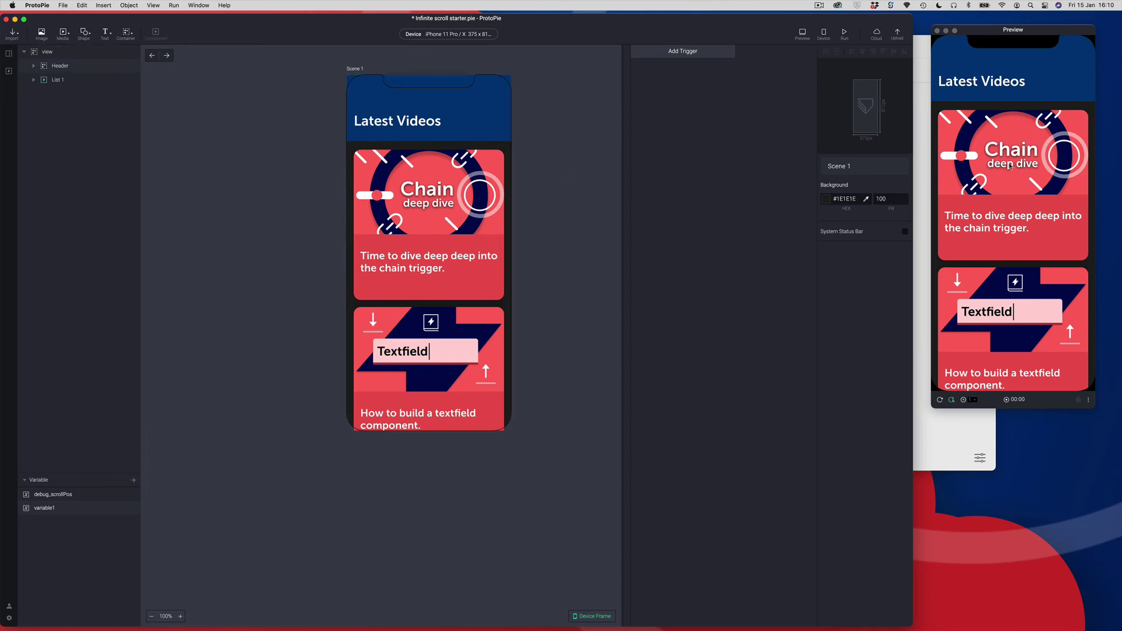
pyautogui.moveTo(1010, 38); pyautogui.dragTo(1009, 36)
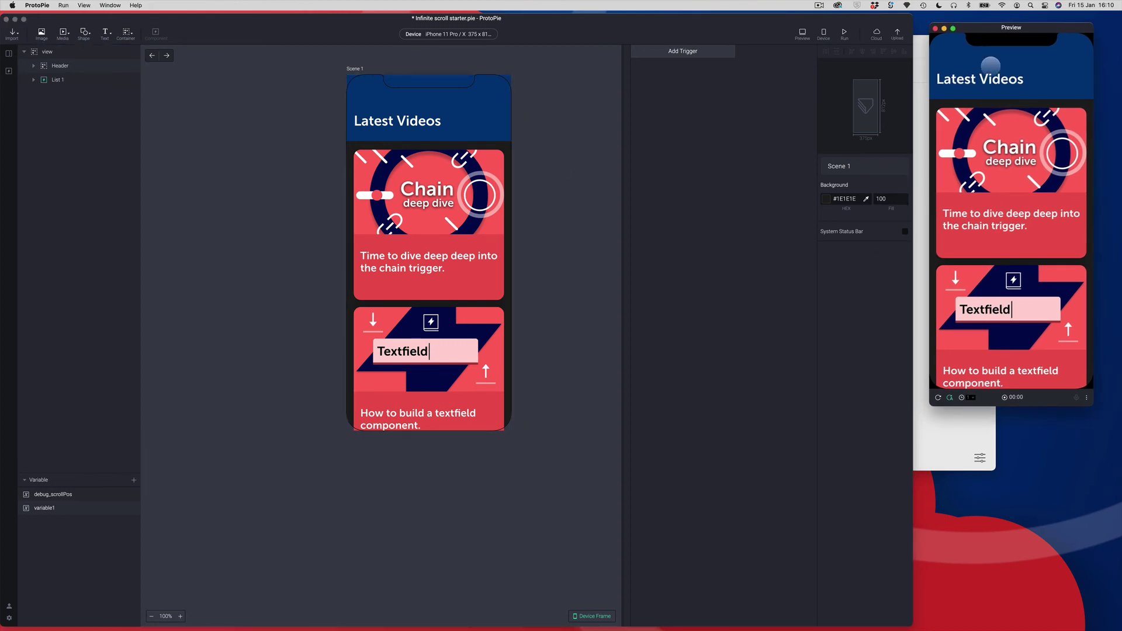
pyautogui.moveTo(1005, 188); pyautogui.dragTo(1005, 176)
pyautogui.moveTo(1011, 224); pyautogui.dragTo(1006, 146)
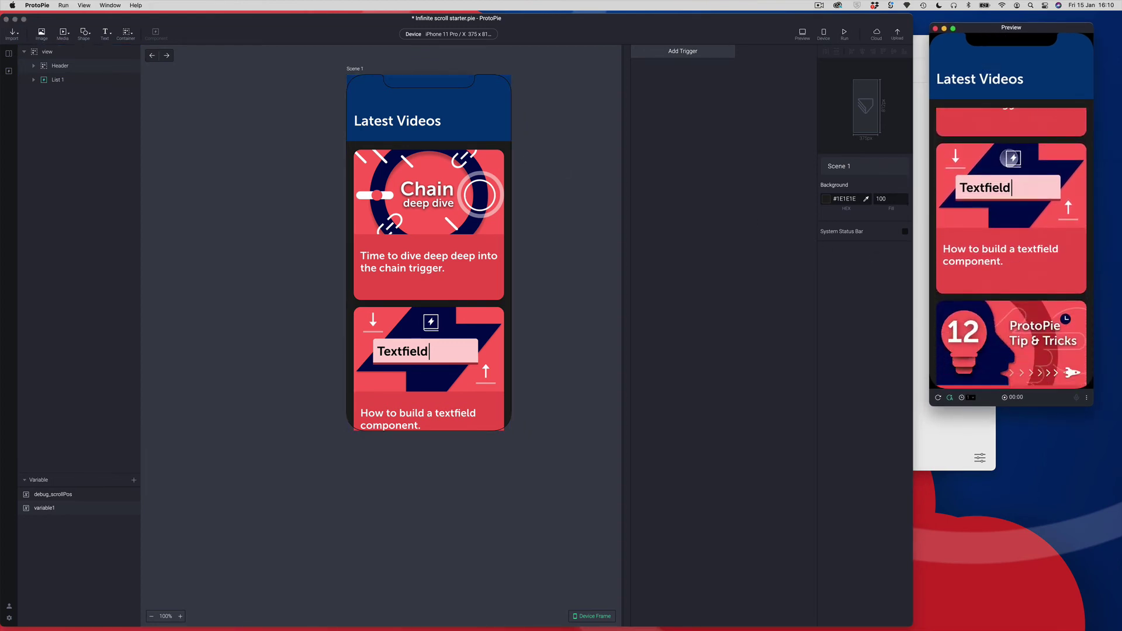
pyautogui.moveTo(1013, 232); pyautogui.dragTo(1012, 176)
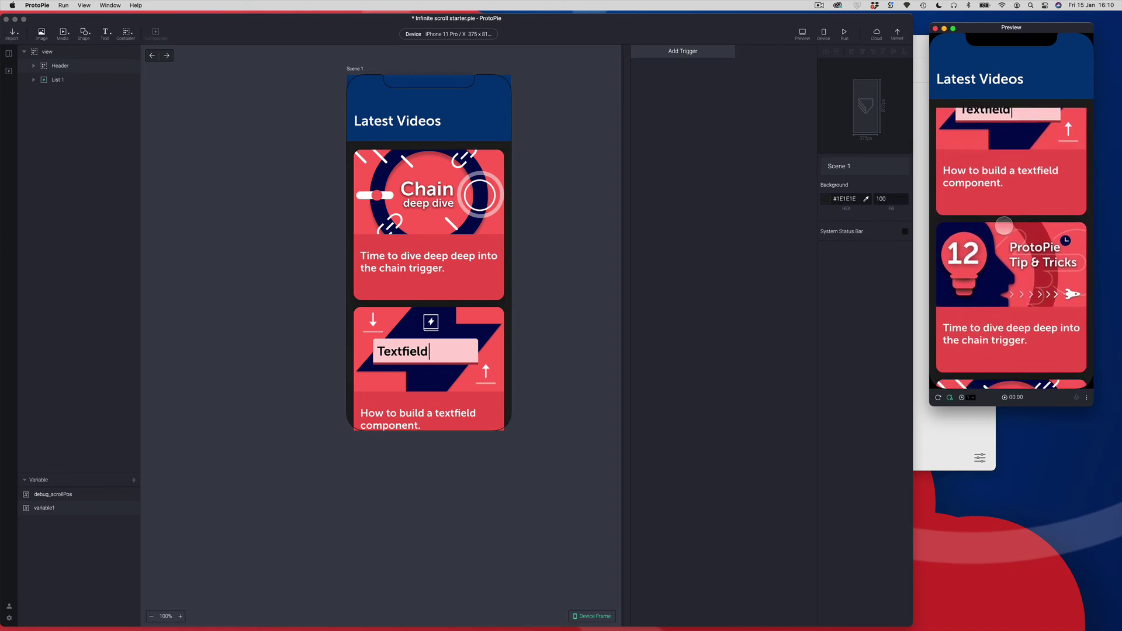
pyautogui.moveTo(995, 275); pyautogui.dragTo(1010, 175)
pyautogui.moveTo(1002, 280)
pyautogui.mouseDown()
pyautogui.moveTo(997, 162)
pyautogui.moveTo(1002, 290)
pyautogui.mouseUp()
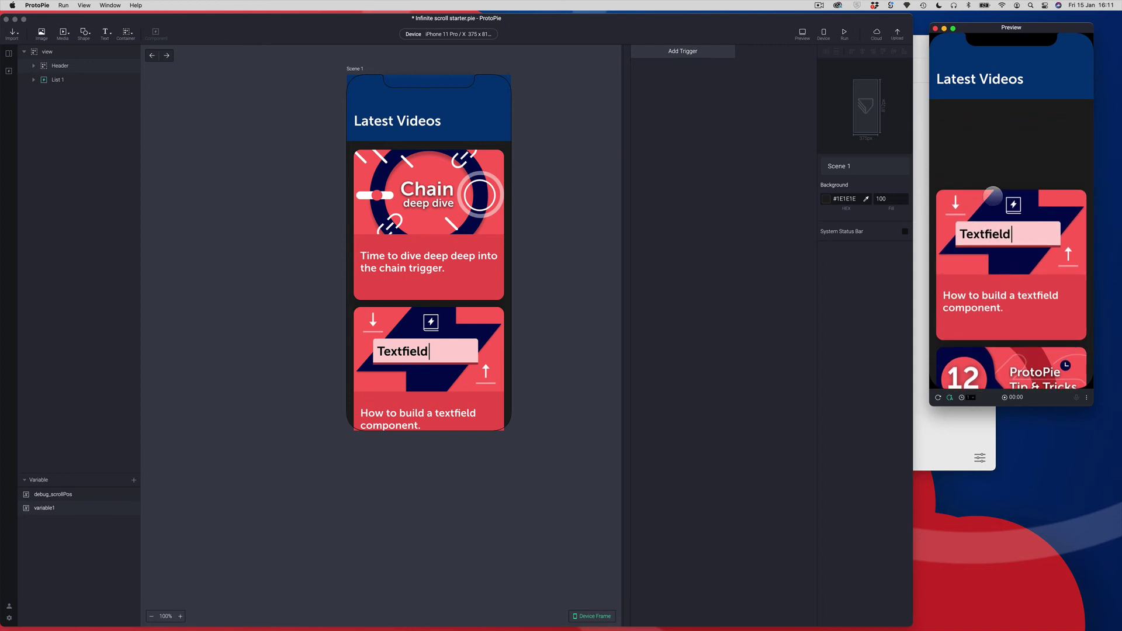
pyautogui.moveTo(993, 194)
pyautogui.mouseDown()
pyautogui.moveTo(988, 257)
pyautogui.moveTo(988, 185)
pyautogui.mouseUp()
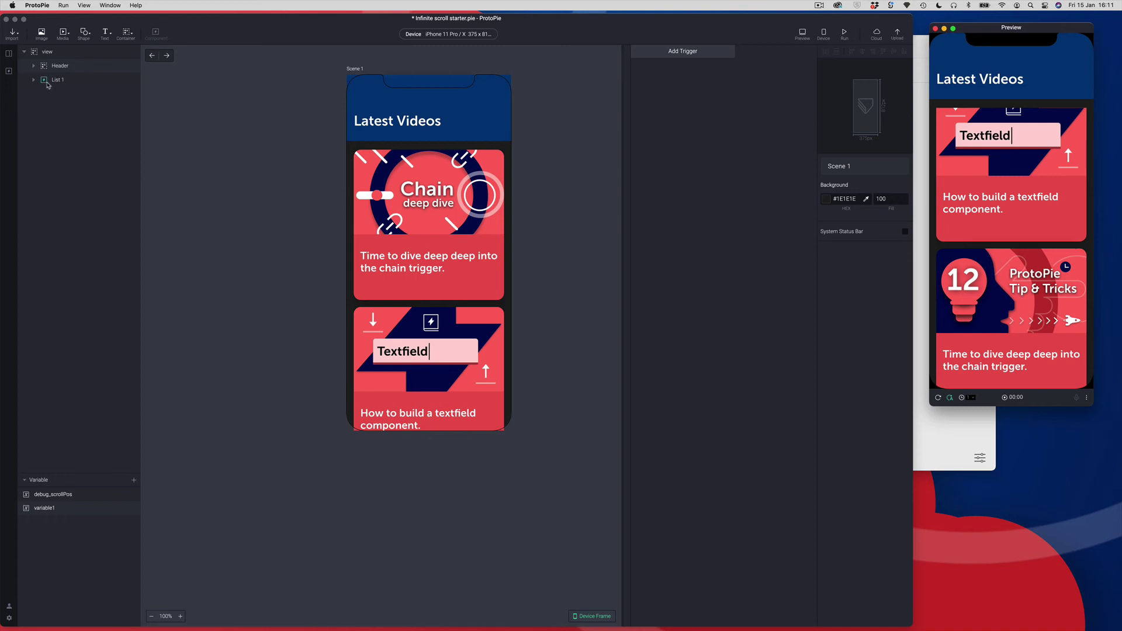
# Open the main component of List 1 for editing.
pyautogui.click(48, 86)
pyautogui.click(45, 84)
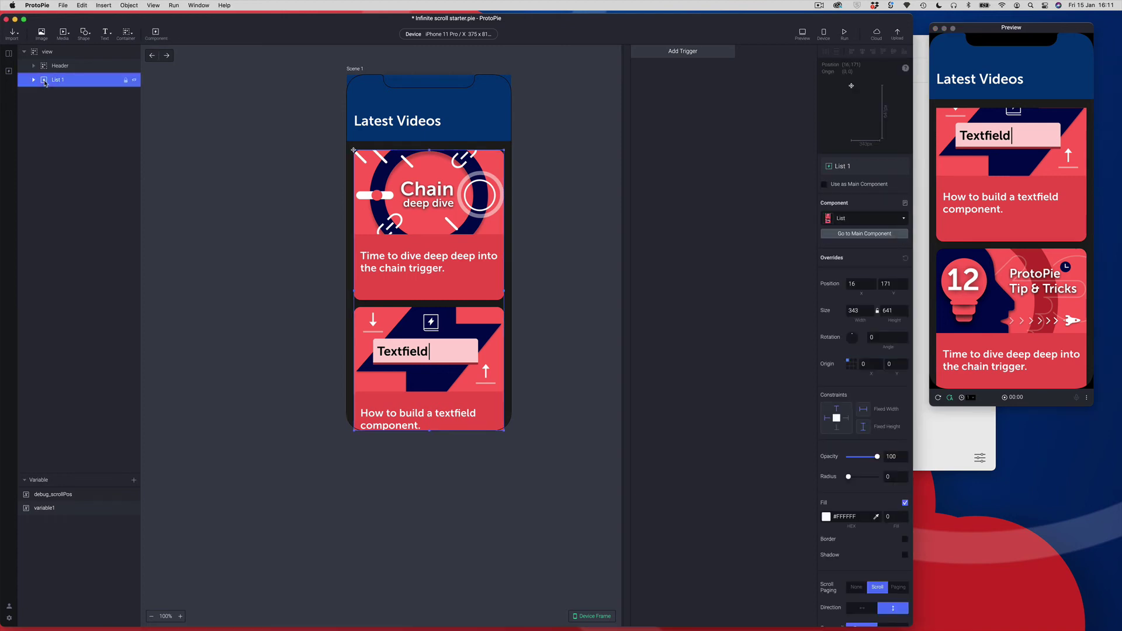
pyautogui.rightClick(45, 84)
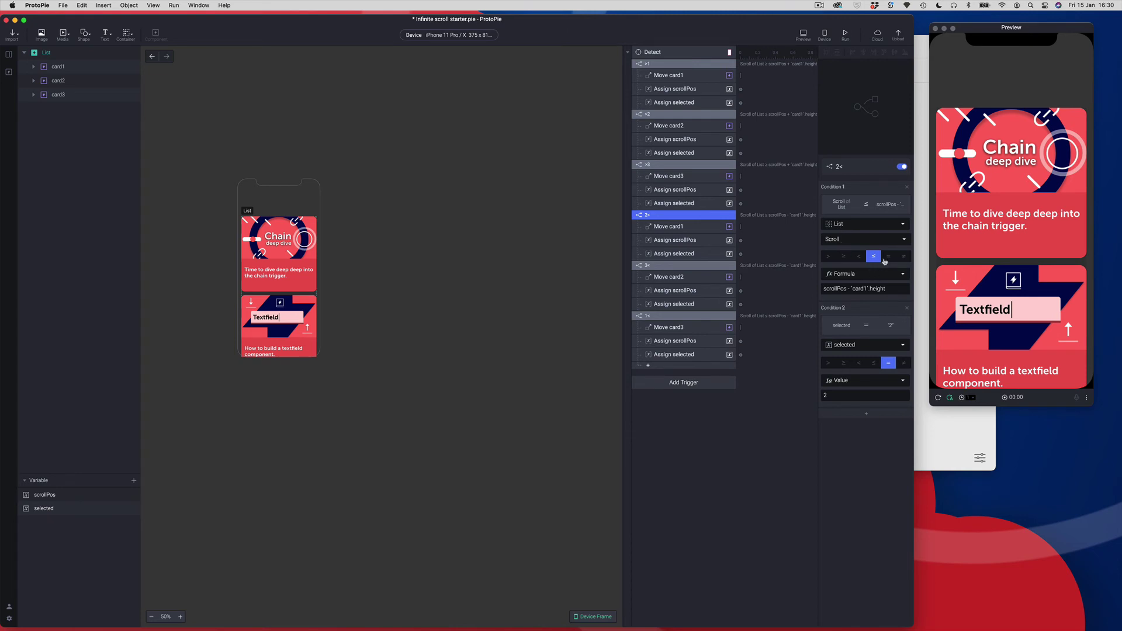
# Set the scroll comparison formula in the first condition of 2< to scrollPos - 16.
pyautogui.click(890, 287)
pyautogui.click(846, 289)
pyautogui.click(654, 217)
pyautogui.click(884, 289)
pyautogui.moveTo(891, 288); pyautogui.dragTo(781, 289)
pyautogui.click(904, 289)
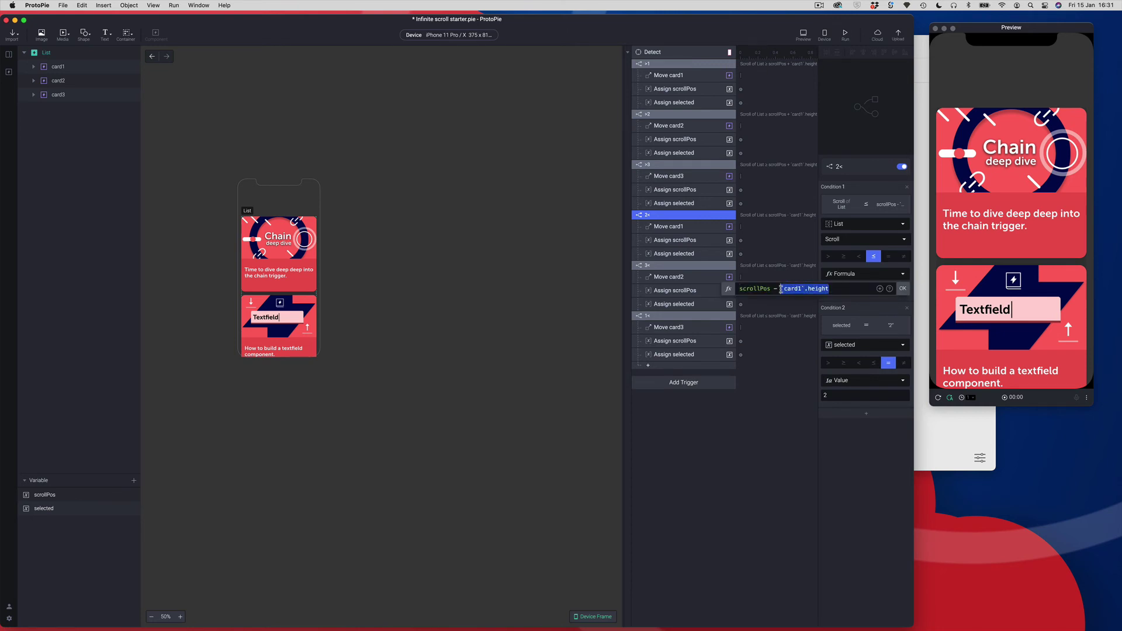
pyautogui.press('BackSpace')
pyautogui.write('16')
pyautogui.click(903, 289)
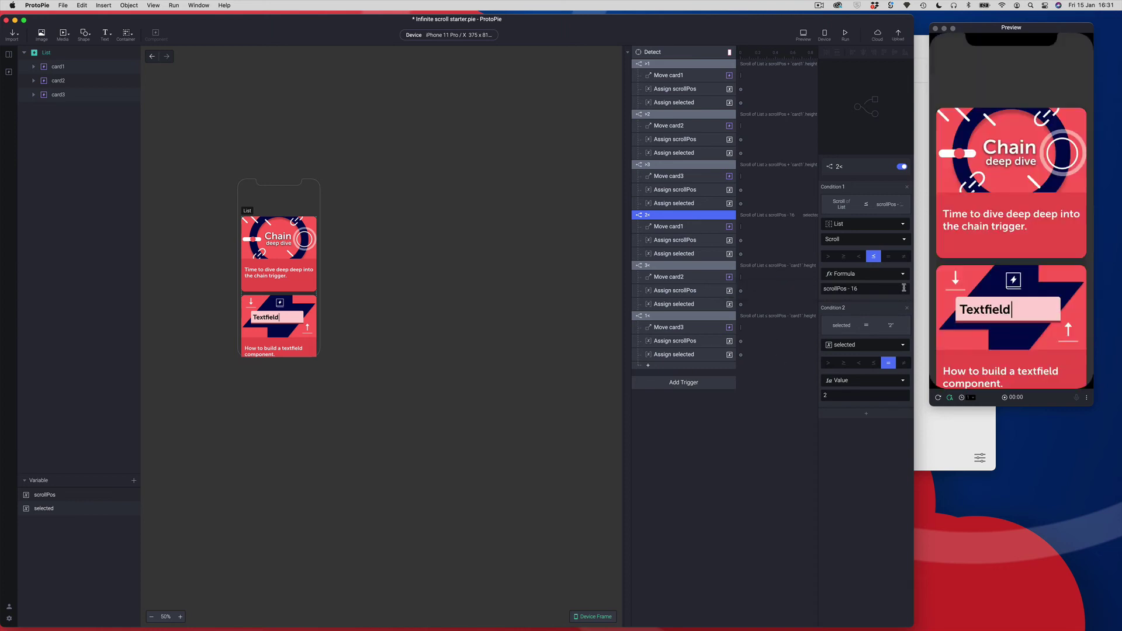
# Set the scroll comparison formula in the first condition of 3< to scrollPos - 16.
pyautogui.click(668, 271)
pyautogui.click(848, 289)
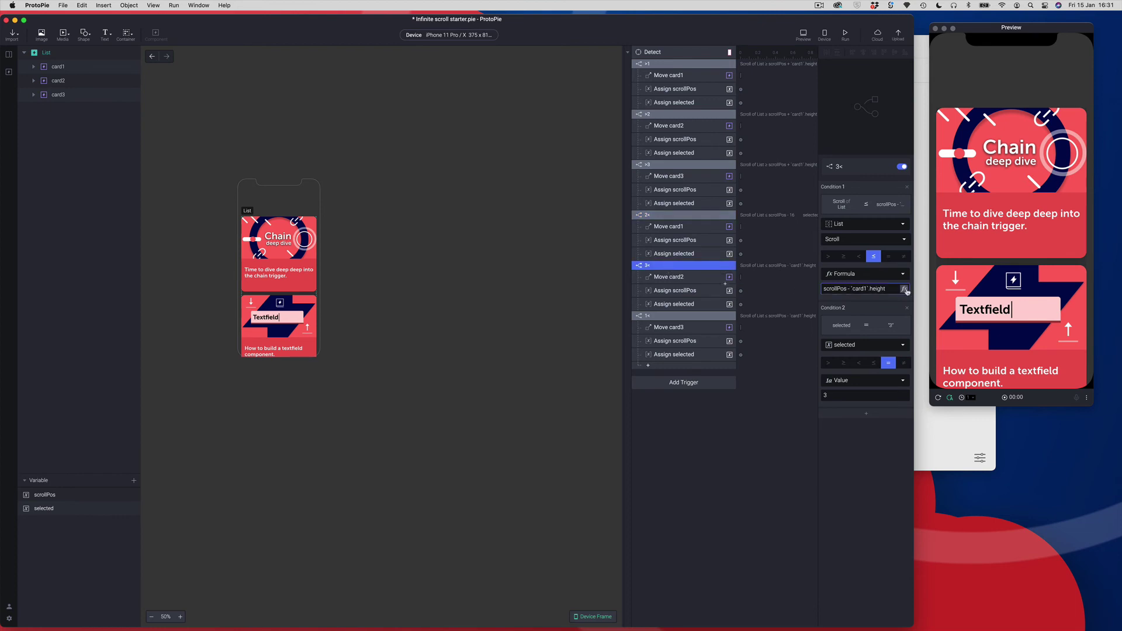
pyautogui.click(905, 289)
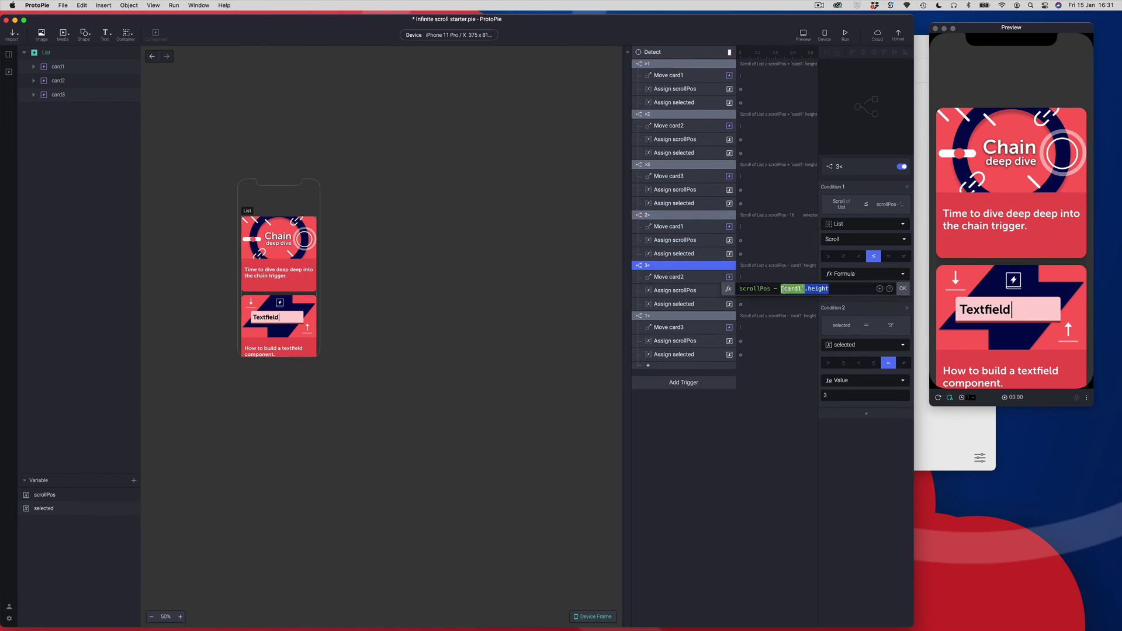
pyautogui.write('16')
pyautogui.click(903, 289)
# Set the scroll comparison formula in the first condition of 1< to scrollPos - 16.
pyautogui.click(724, 316)
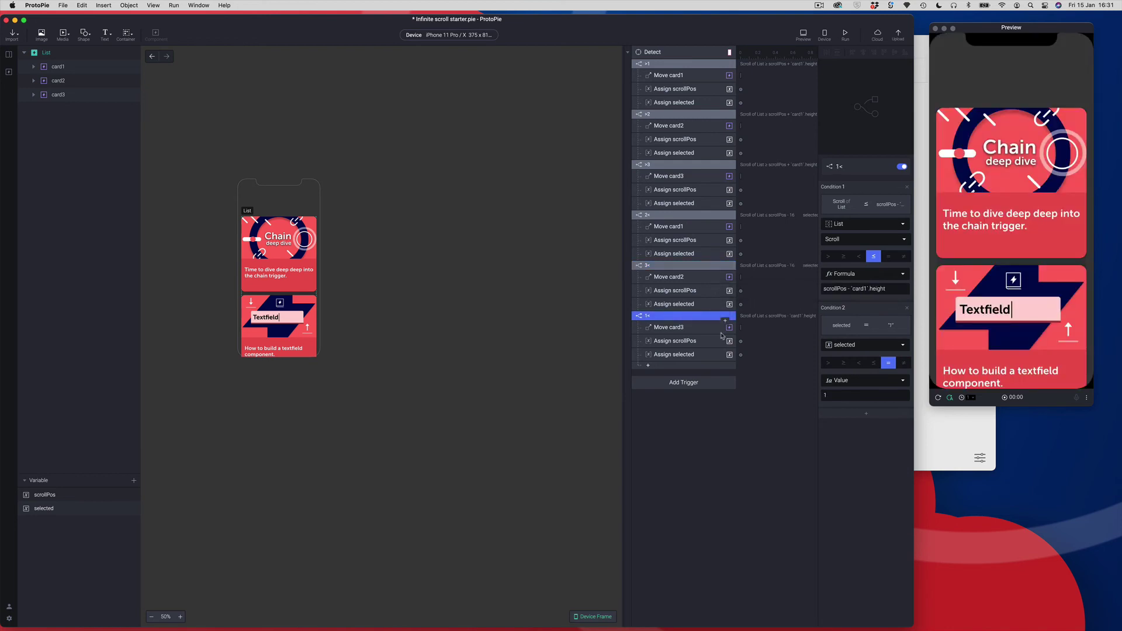
pyautogui.click(873, 288)
pyautogui.click(904, 289)
pyautogui.moveTo(830, 289); pyautogui.dragTo(782, 288)
pyautogui.write('16')
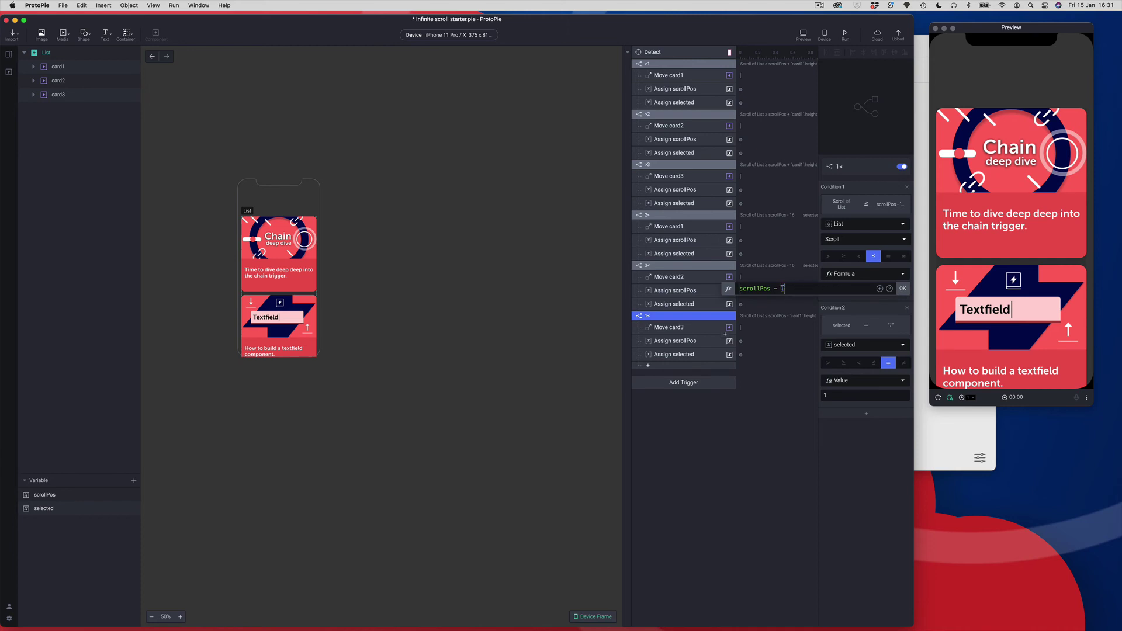
pyautogui.click(902, 289)
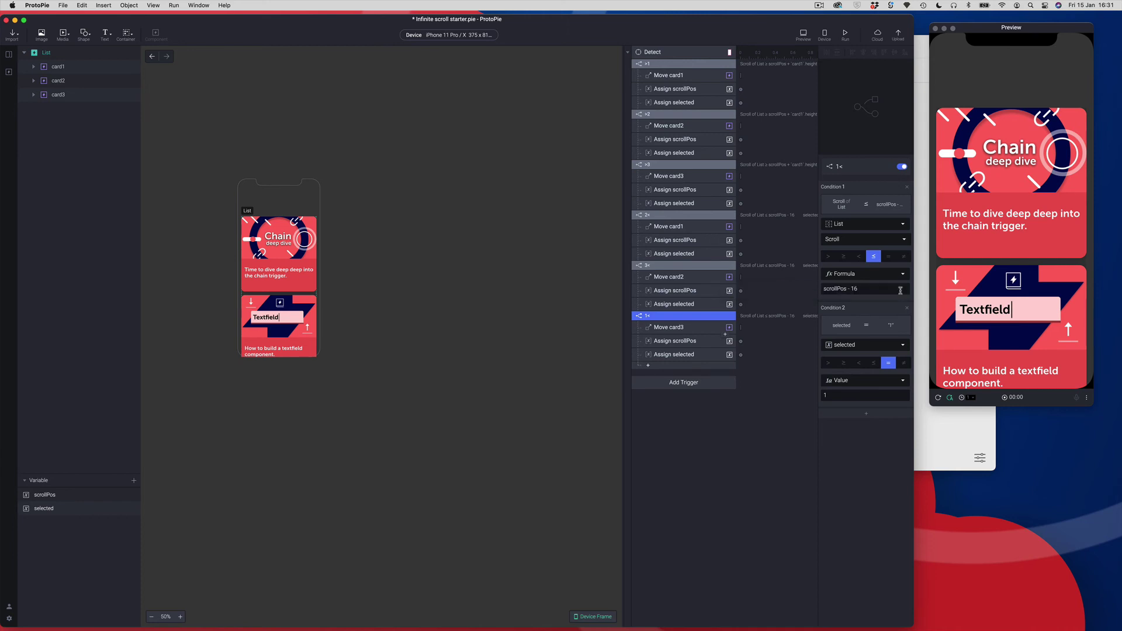
pyautogui.click(473, 254)
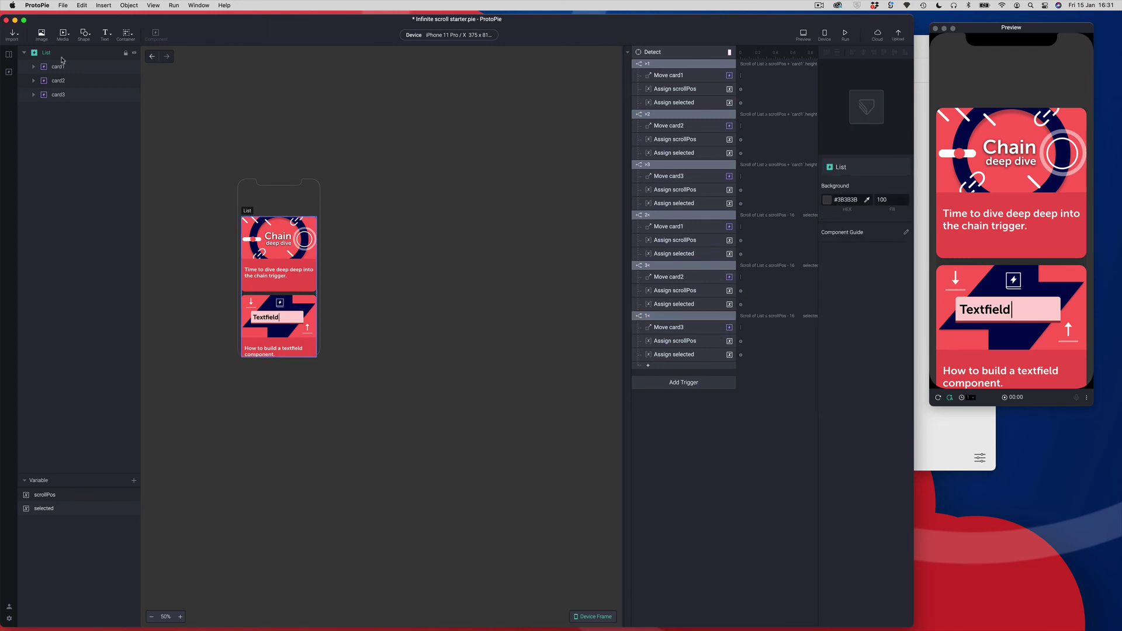
# Return to Scene 1 and test scrolling the card list in both directions in the preview.
pyautogui.click(8, 53)
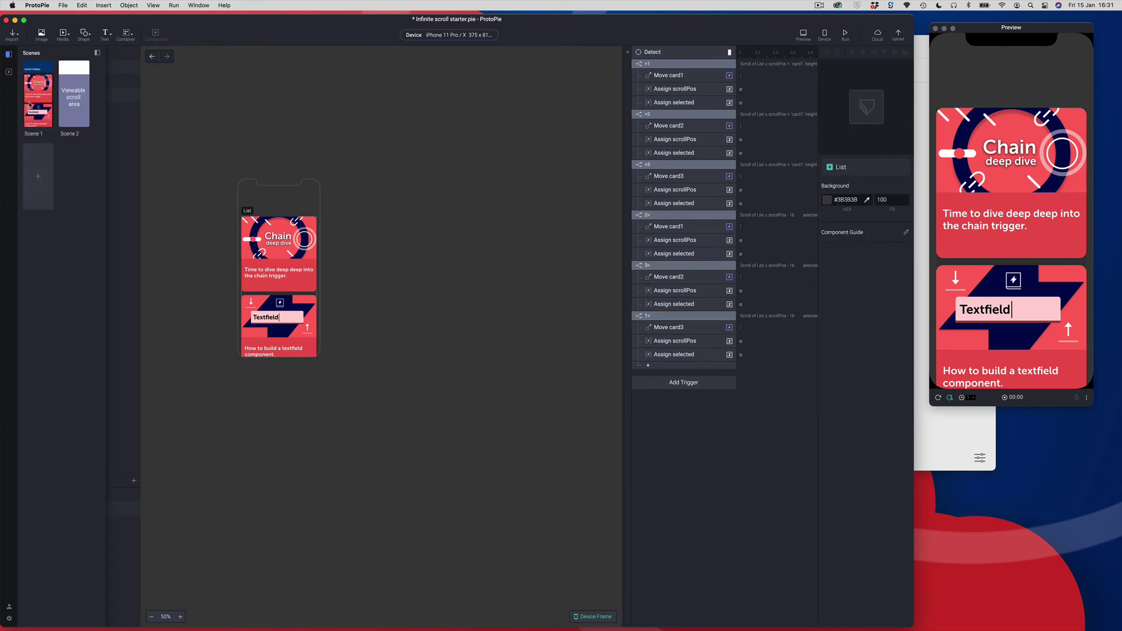
pyautogui.doubleClick(30, 105)
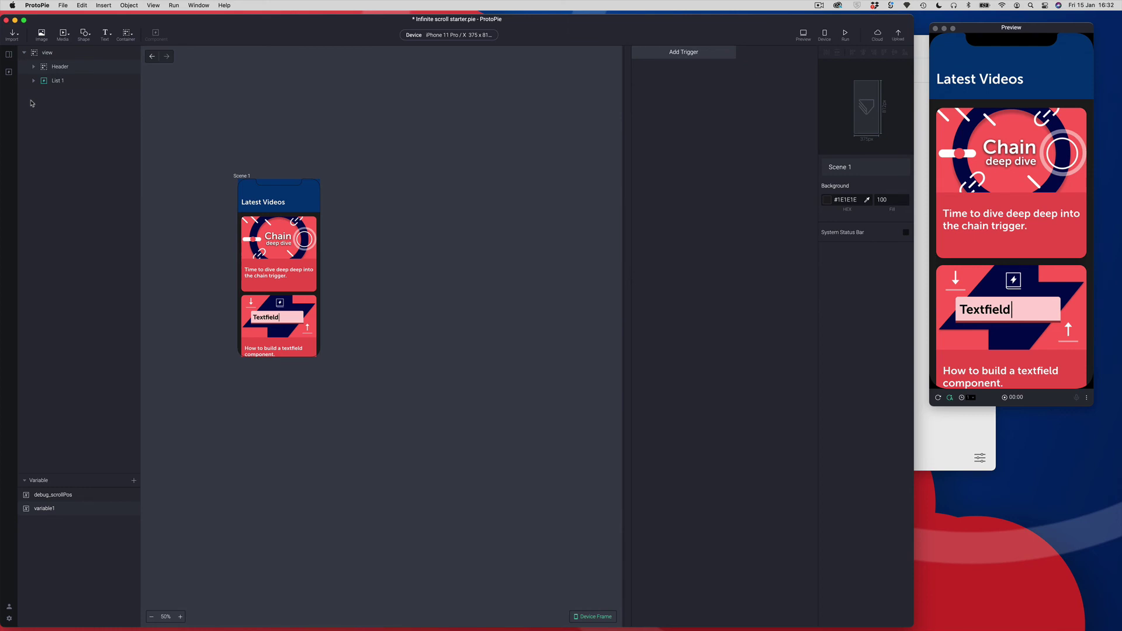
pyautogui.moveTo(386, 301); pyautogui.dragTo(509, 331)
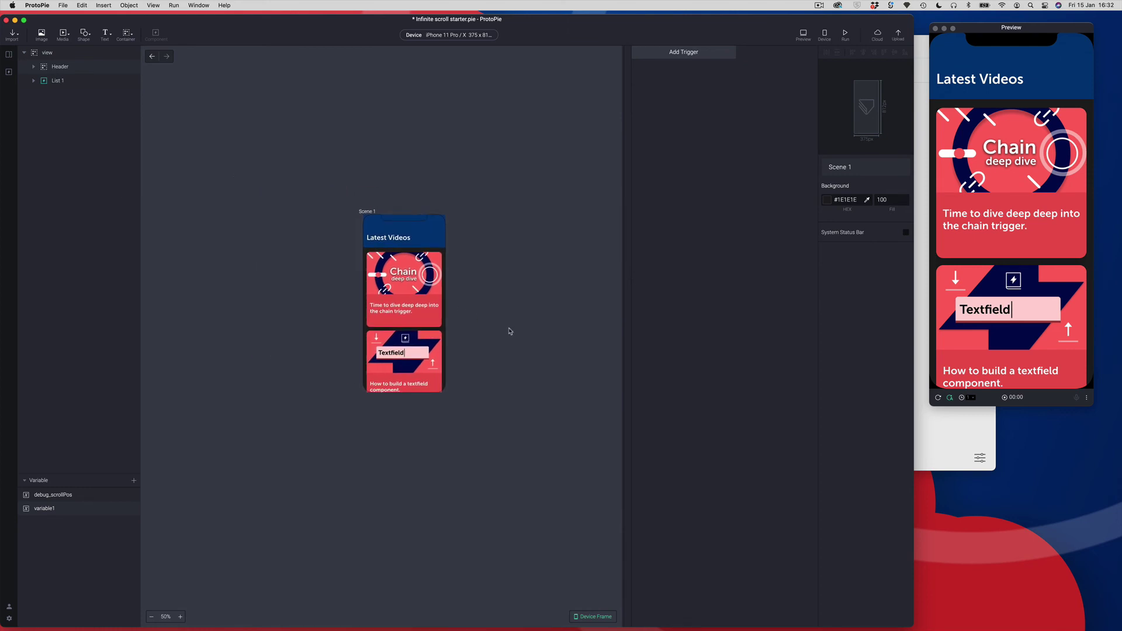
pyautogui.moveTo(1025, 315); pyautogui.dragTo(1025, 124)
pyautogui.moveTo(1016, 299); pyautogui.dragTo(1016, 211)
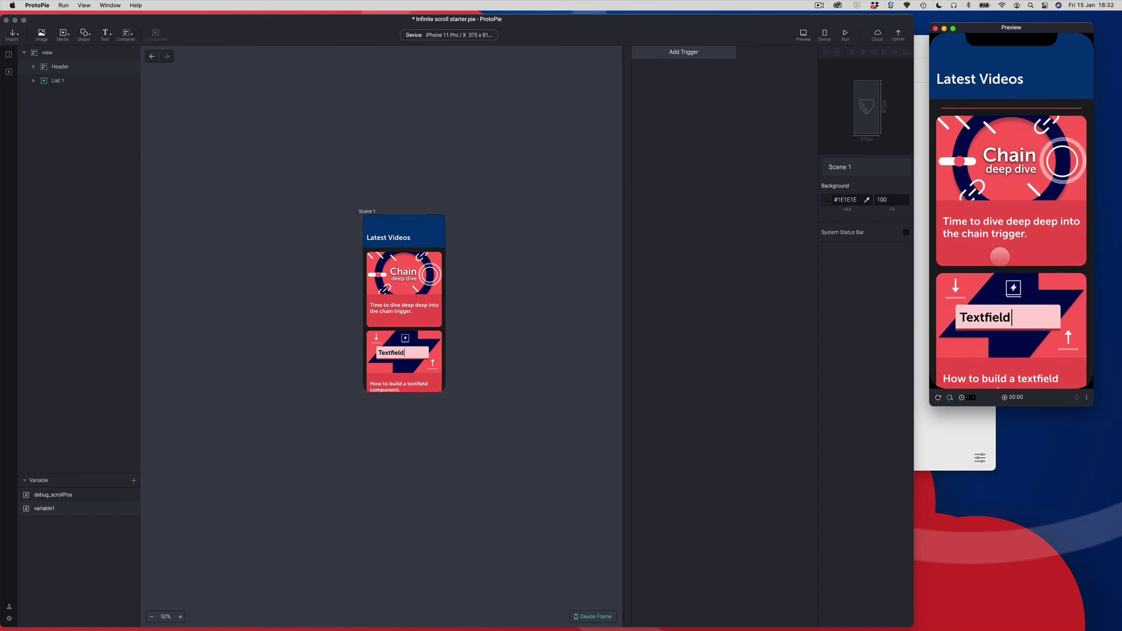
pyautogui.moveTo(972, 265); pyautogui.dragTo(1006, 131)
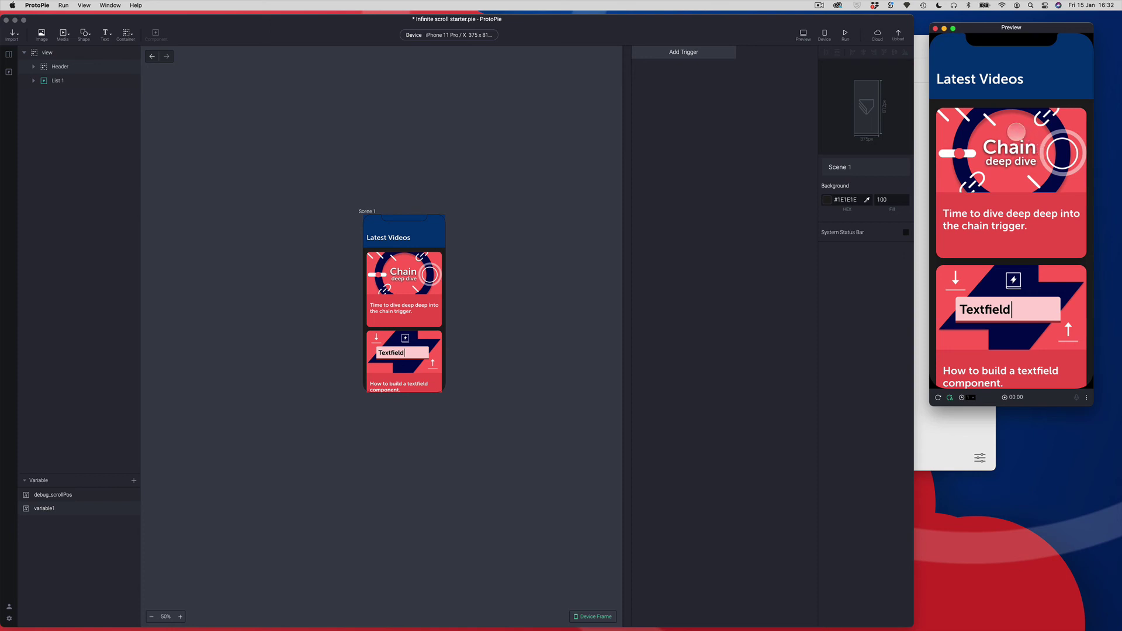
pyautogui.moveTo(1011, 141); pyautogui.dragTo(1013, 265)
pyautogui.click(687, 145)
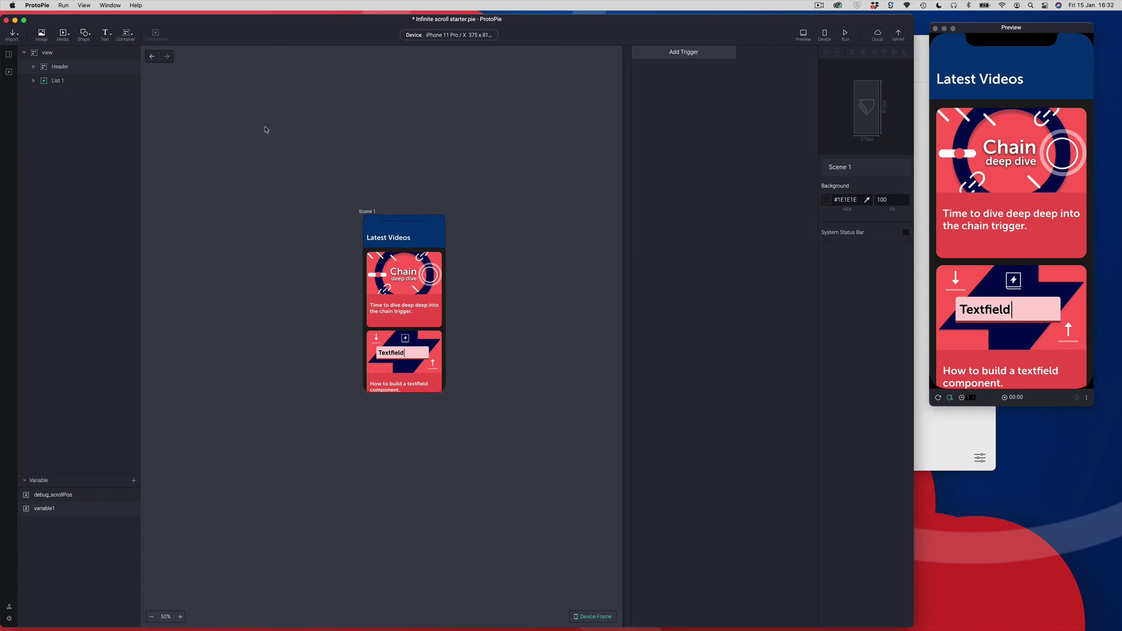
# Open the main component of List 1 for editing.
pyautogui.click(48, 85)
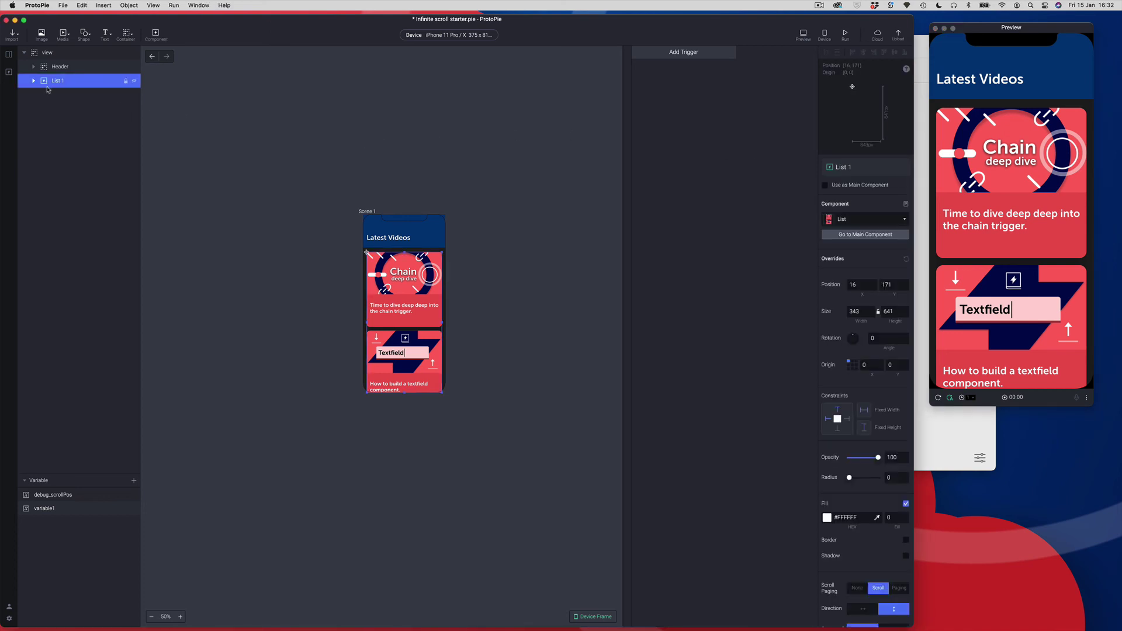
pyautogui.rightClick(46, 81)
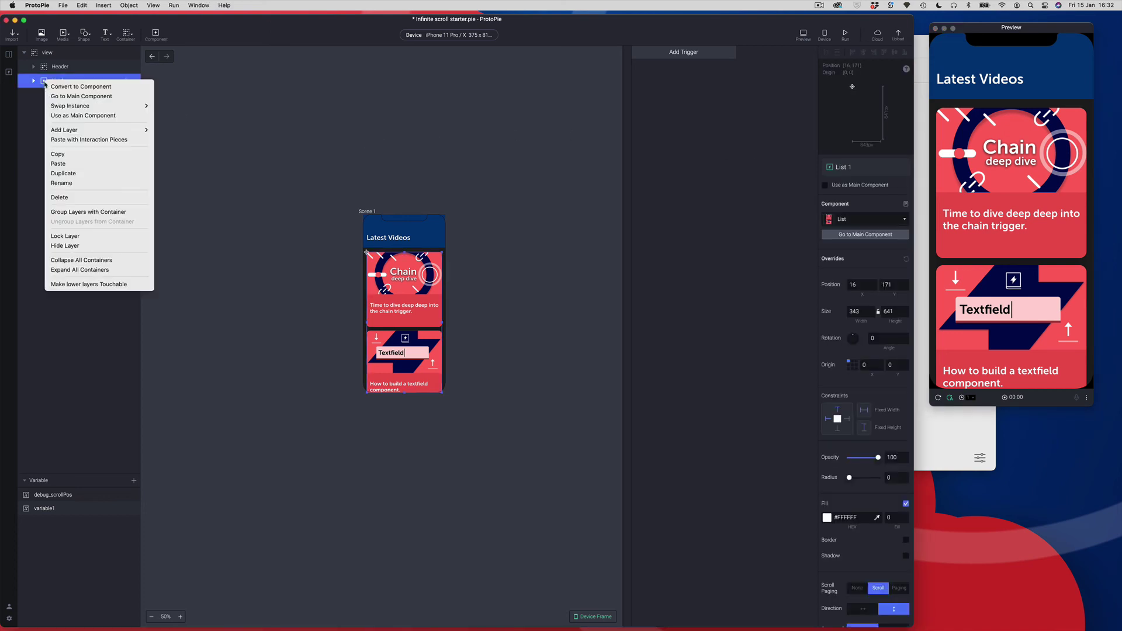
pyautogui.click(75, 97)
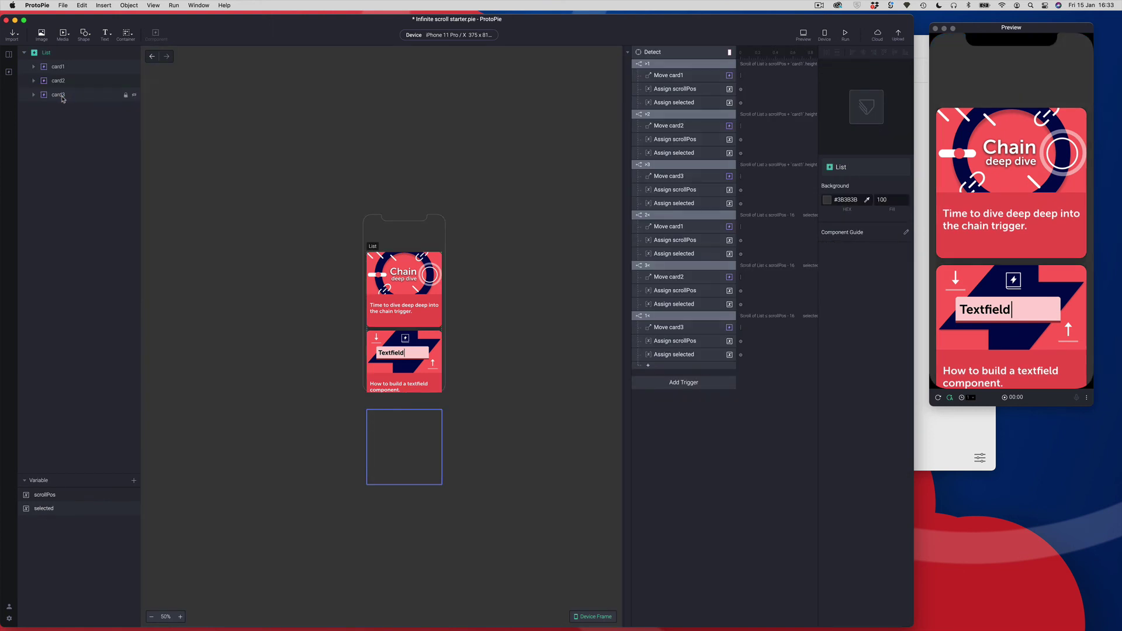
# Add a rectangle above the first card, about 374 by 161, positioned at about X -15, Y -171 to span the device's width.
pyautogui.click(51, 69)
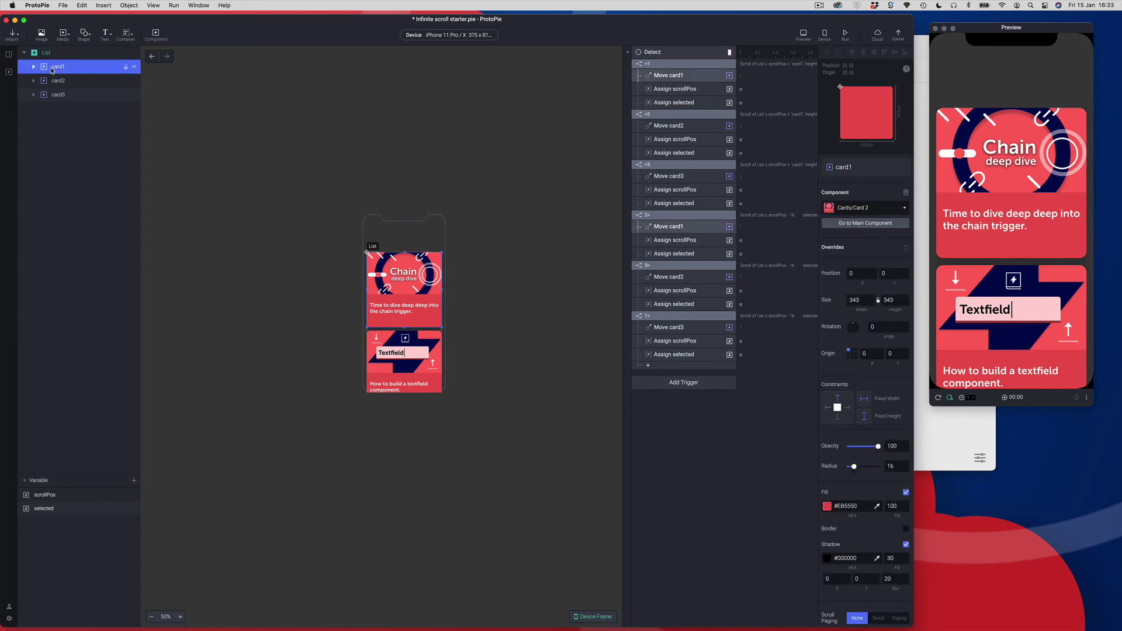
pyautogui.click(84, 33)
pyautogui.click(86, 53)
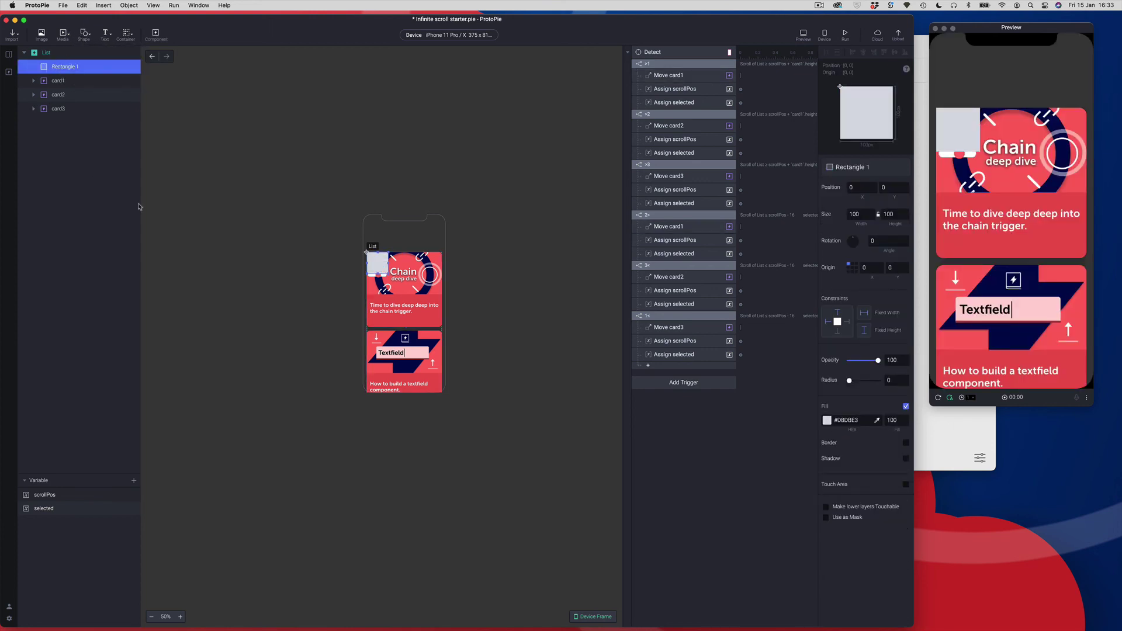
pyautogui.press('super+equal')
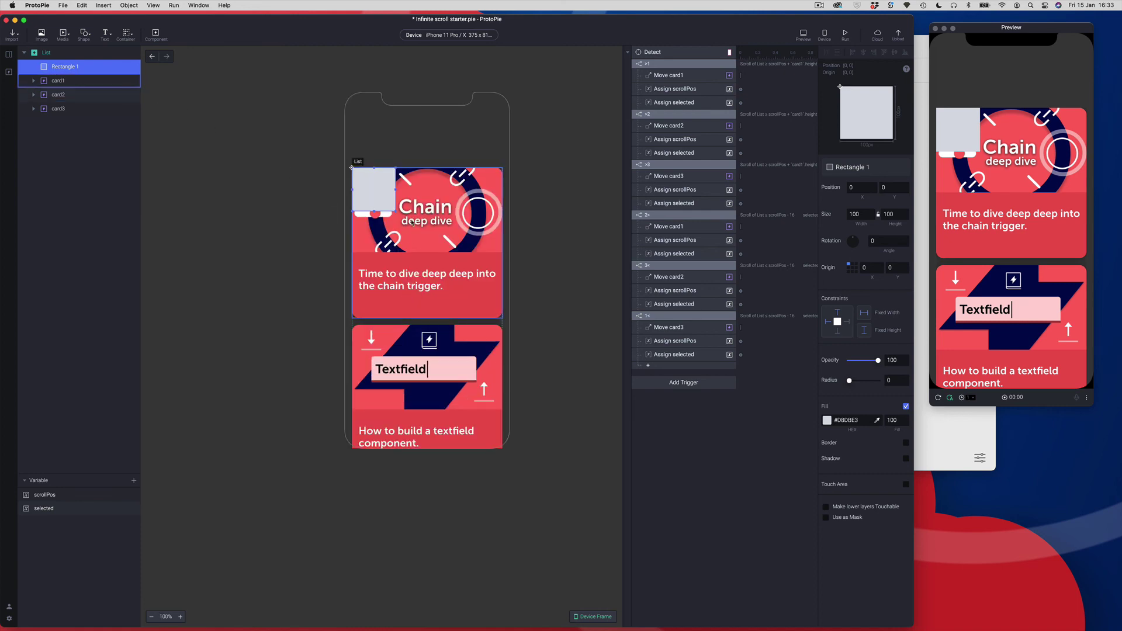
pyautogui.moveTo(396, 188); pyautogui.dragTo(507, 208)
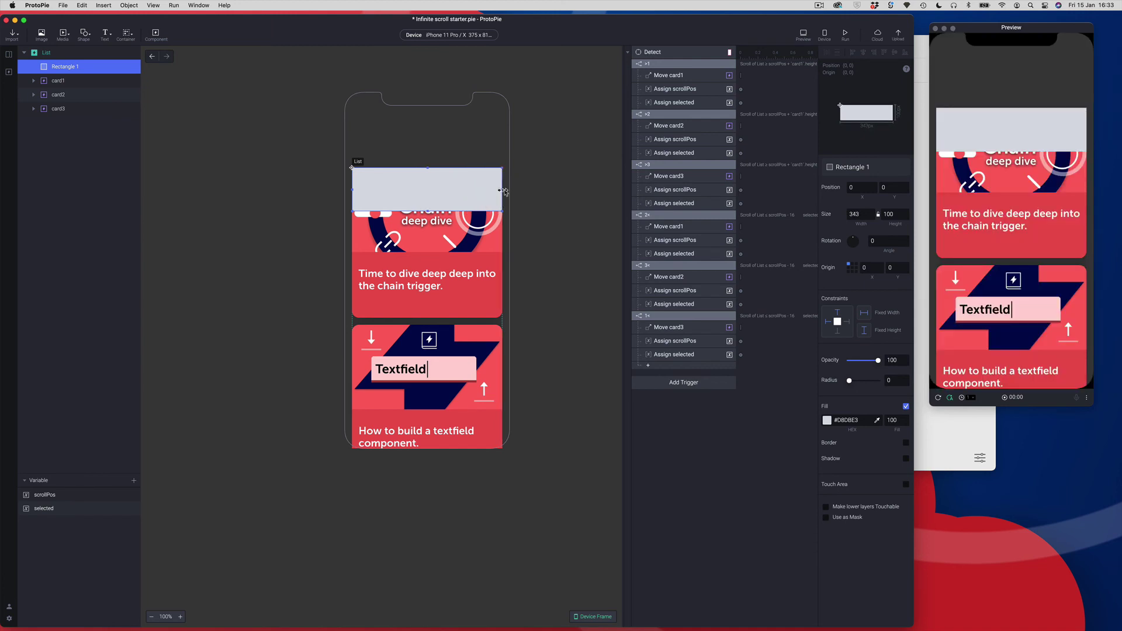
pyautogui.moveTo(504, 192); pyautogui.dragTo(511, 192)
pyautogui.moveTo(351, 191); pyautogui.dragTo(342, 191)
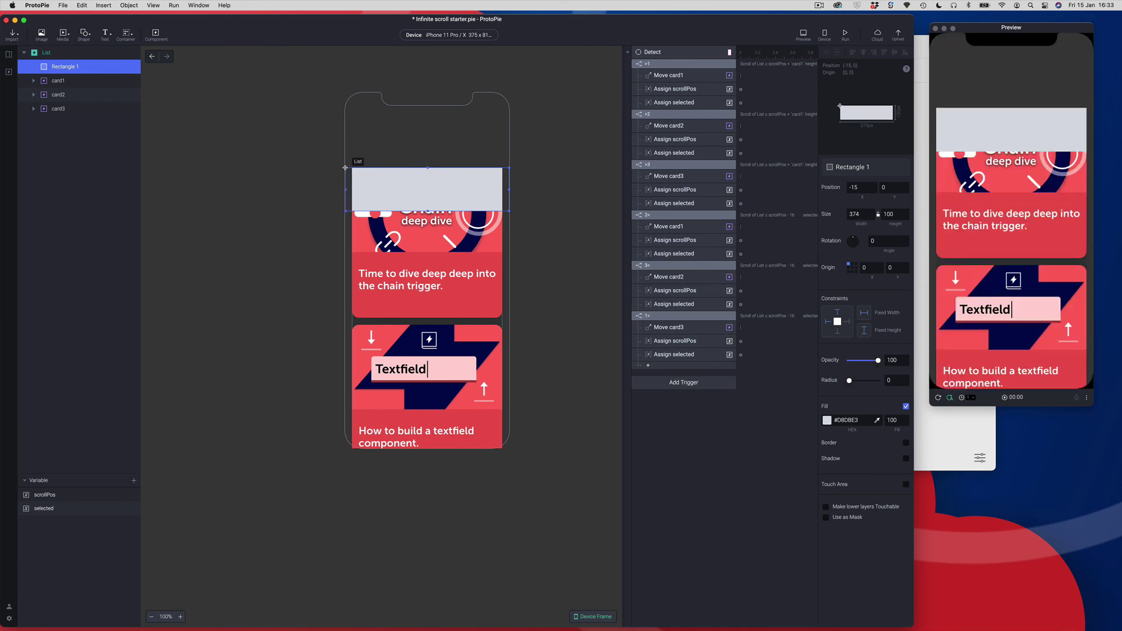
pyautogui.moveTo(427, 168); pyautogui.dragTo(418, 86)
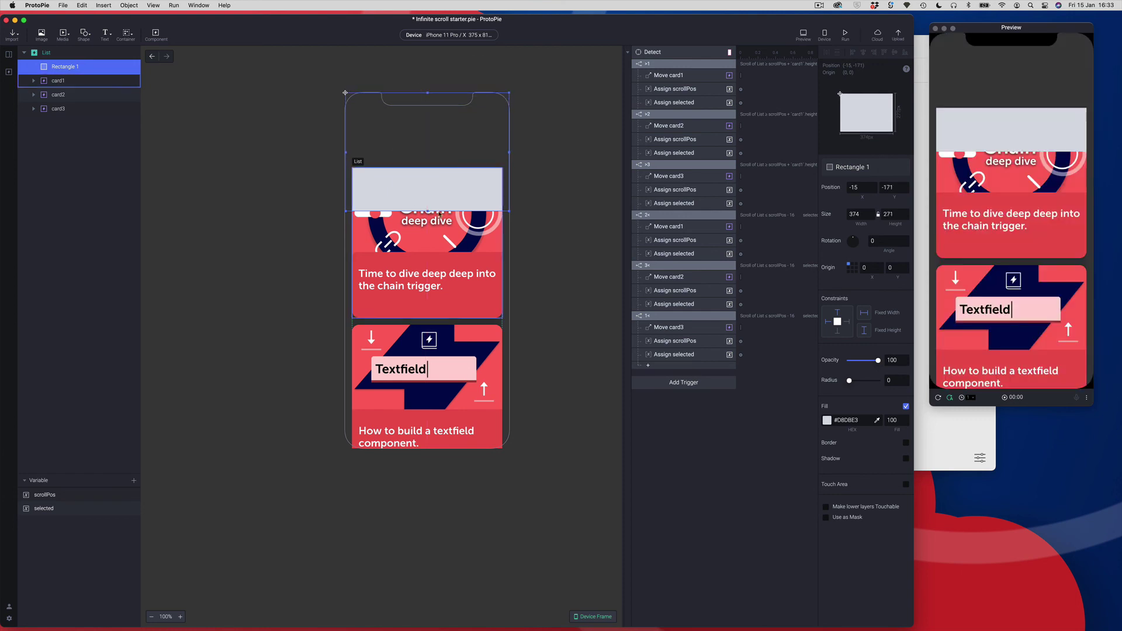
pyautogui.moveTo(429, 209); pyautogui.dragTo(423, 159)
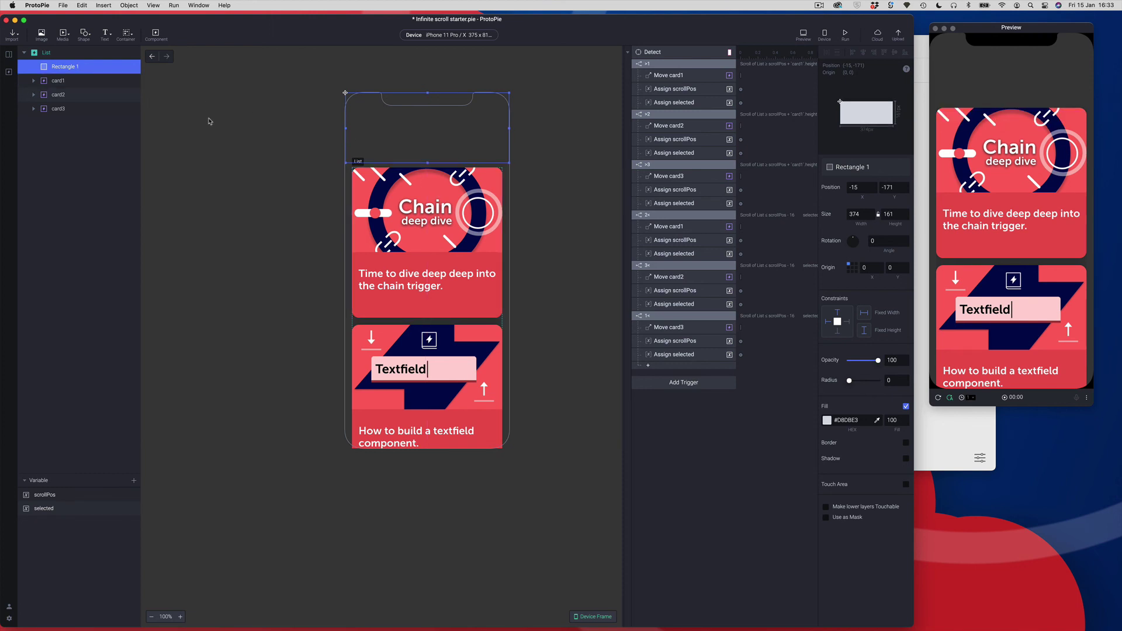
# Fill the new rectangle with the canvas background colour #3B3B3B by sampling it.
pyautogui.click(829, 420)
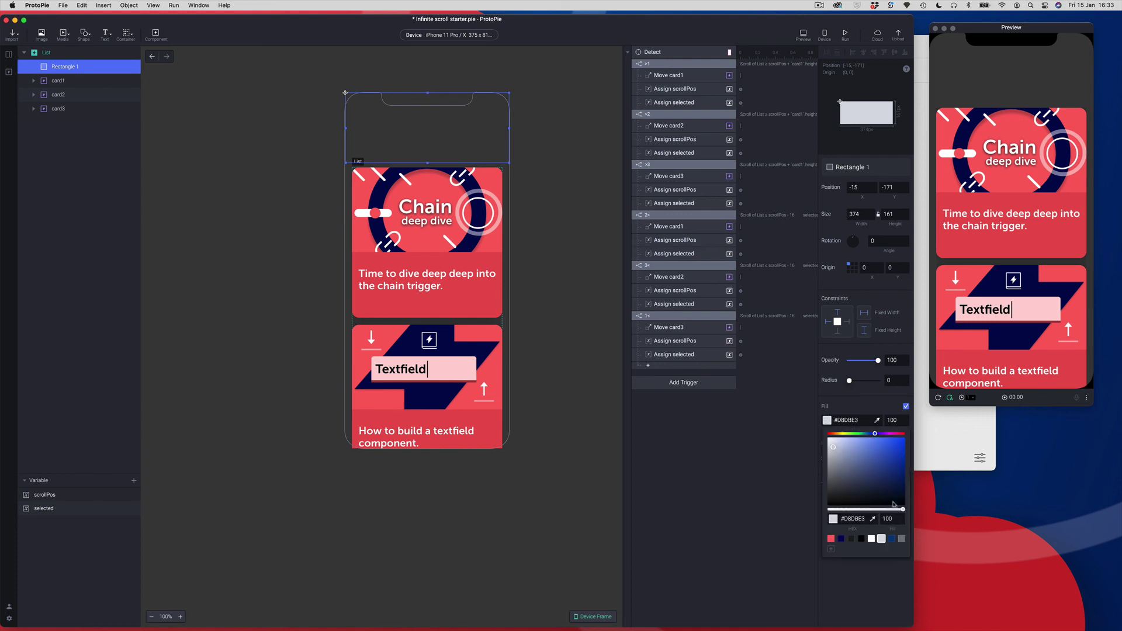
pyautogui.click(873, 519)
pyautogui.click(348, 287)
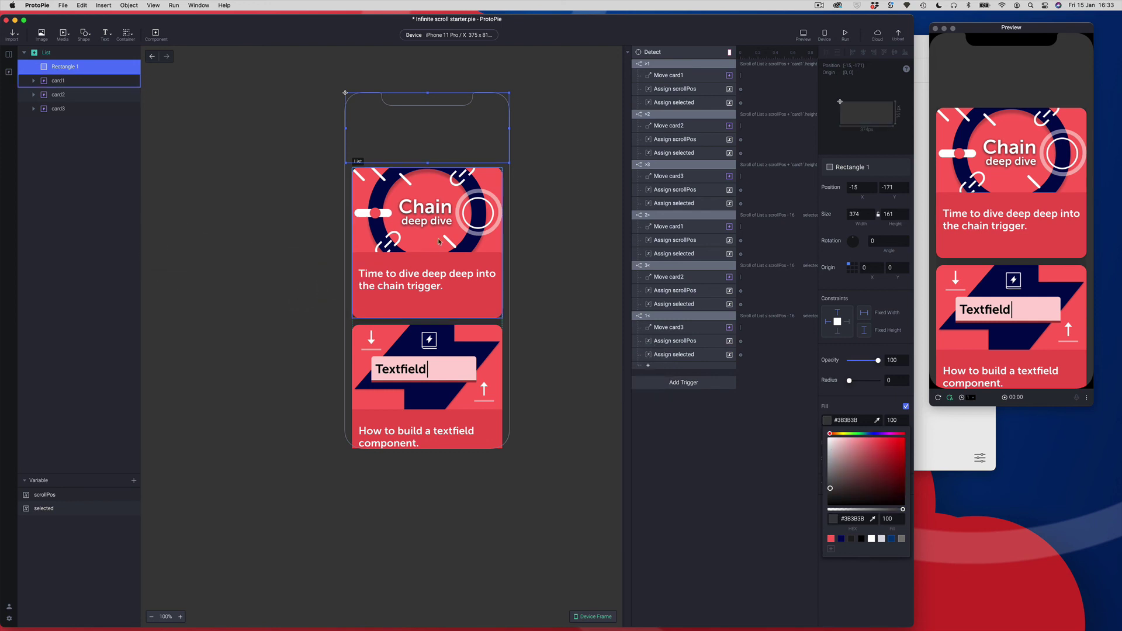
pyautogui.click(557, 221)
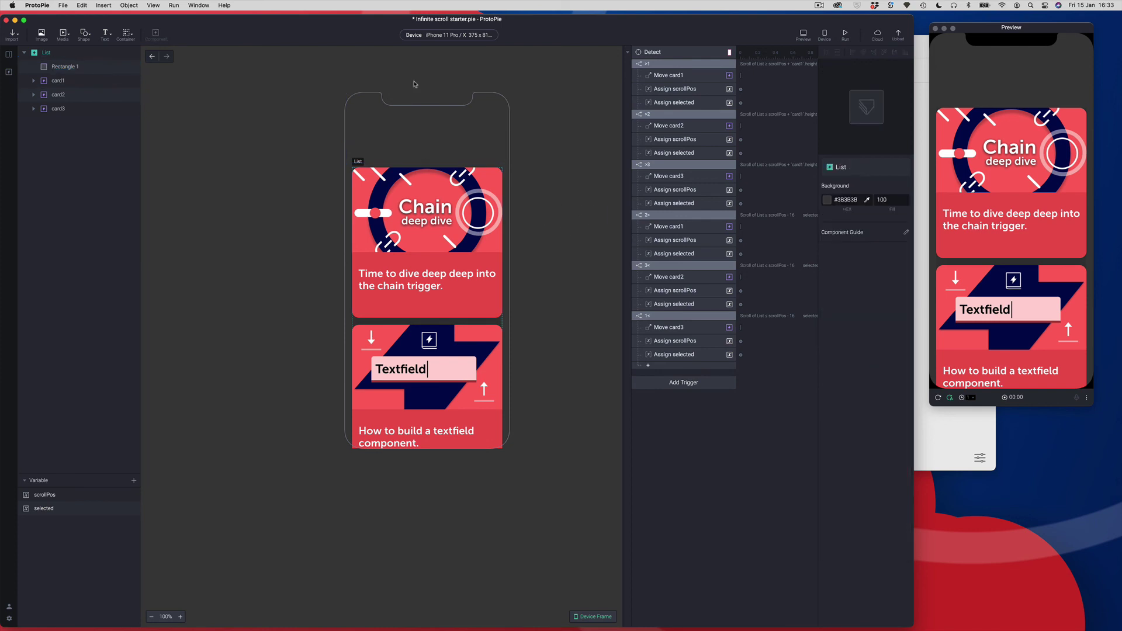
# Return to Scene 1 and copy its background colour value, #1E1E1E.
pyautogui.click(153, 58)
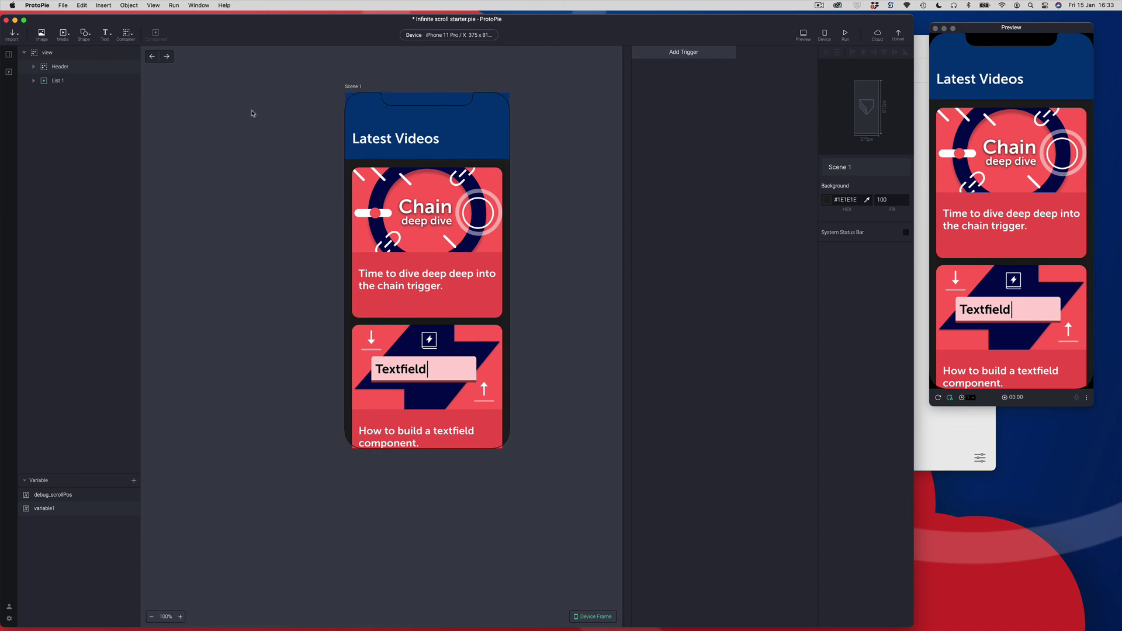
pyautogui.click(858, 200)
pyautogui.press('super+c')
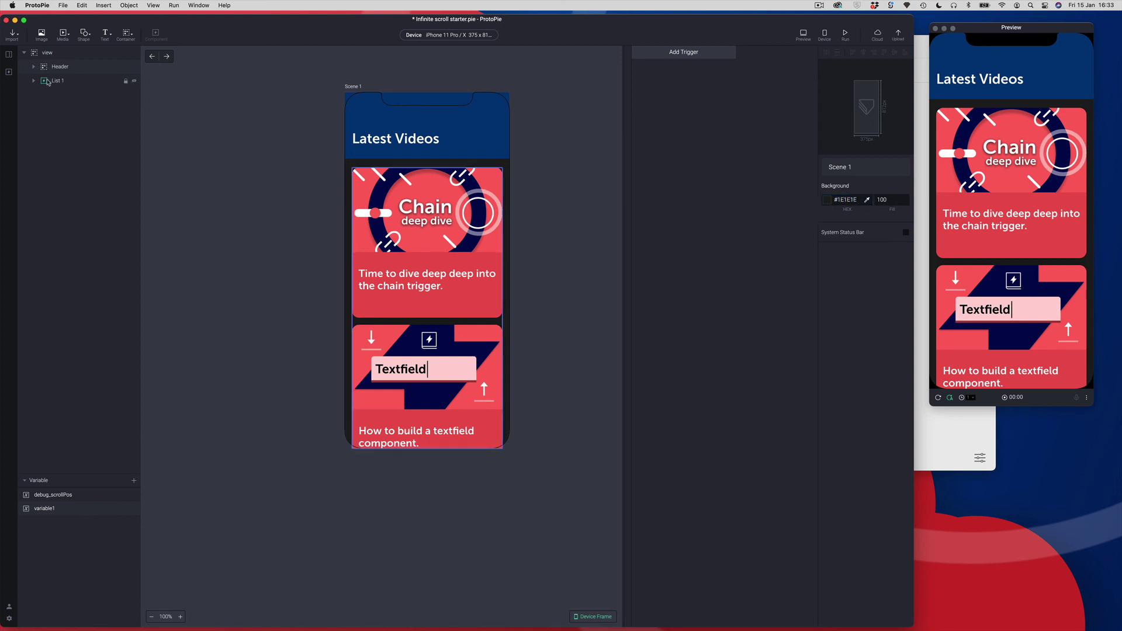
# Reopen the main component of List 1 and set Rectangle 1's fill colour to the copied #1E1E1E.
pyautogui.click(47, 81)
pyautogui.rightClick(62, 86)
pyautogui.click(82, 105)
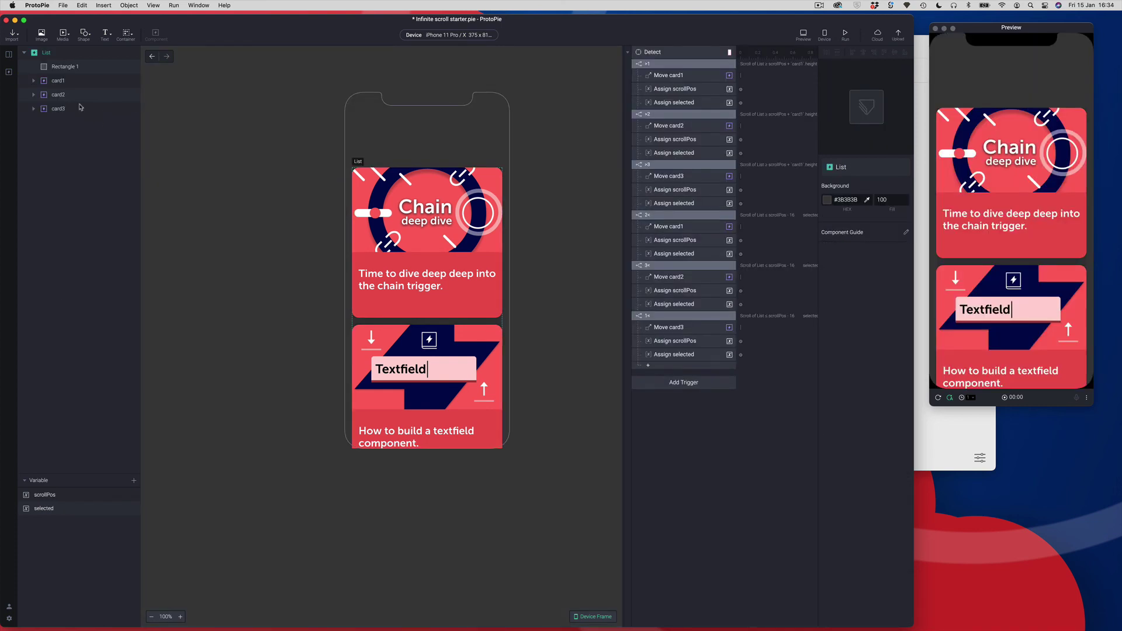
pyautogui.click(66, 68)
pyautogui.click(845, 420)
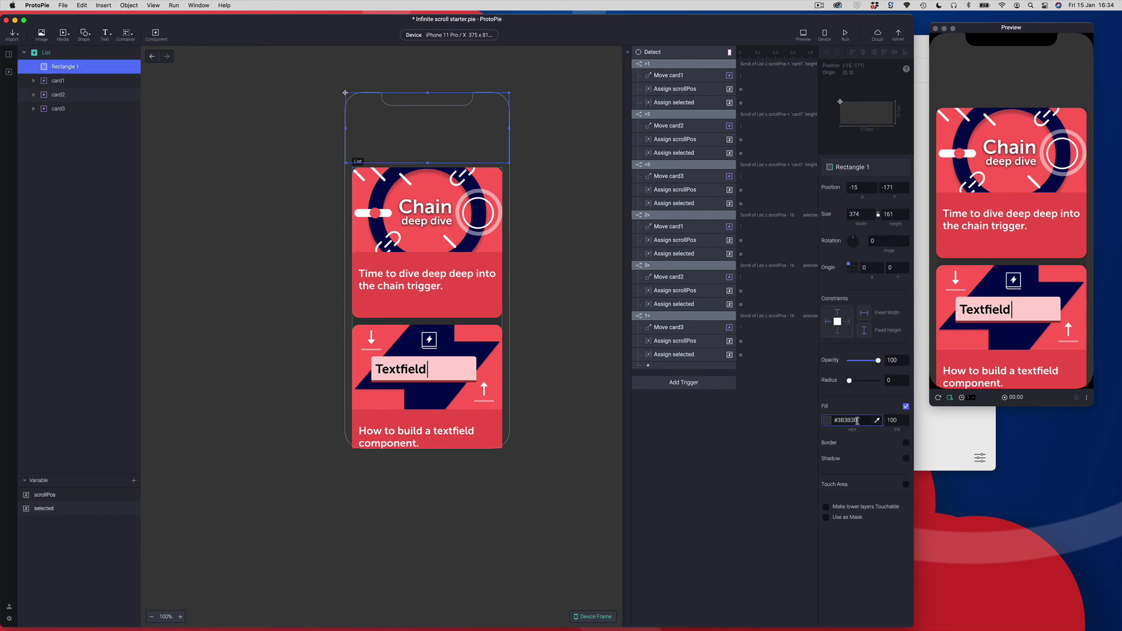
pyautogui.press('super+v')
pyautogui.press('Return')
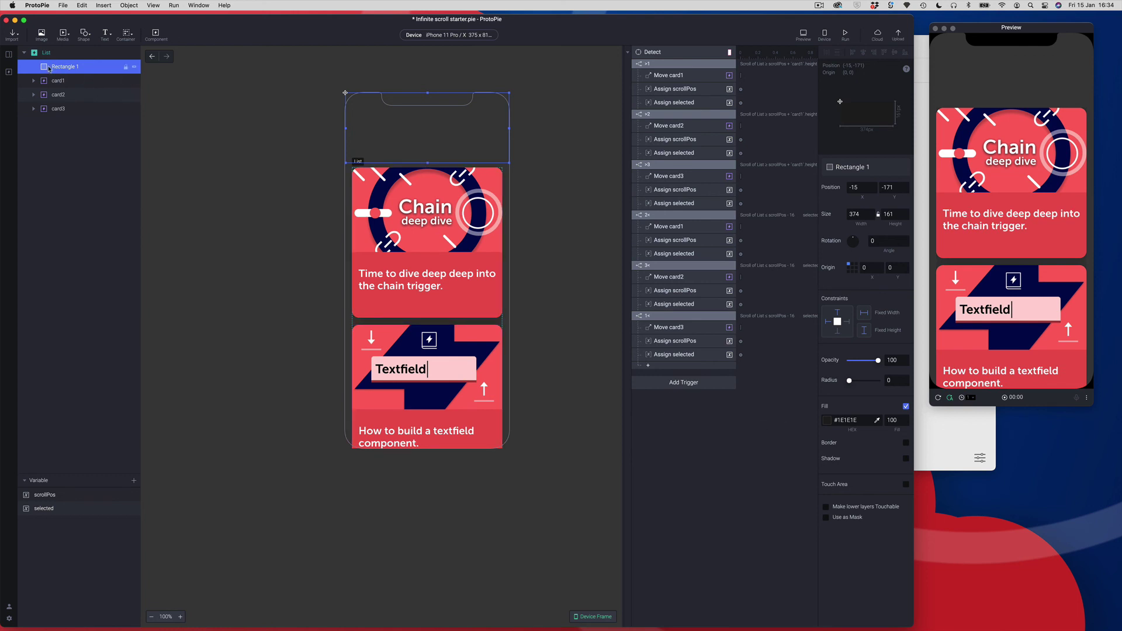
# Return to Scene 1 and test scrolling the card list and pulling it down past its start in the preview.
pyautogui.moveTo(1059, 197); pyautogui.dragTo(1038, 385)
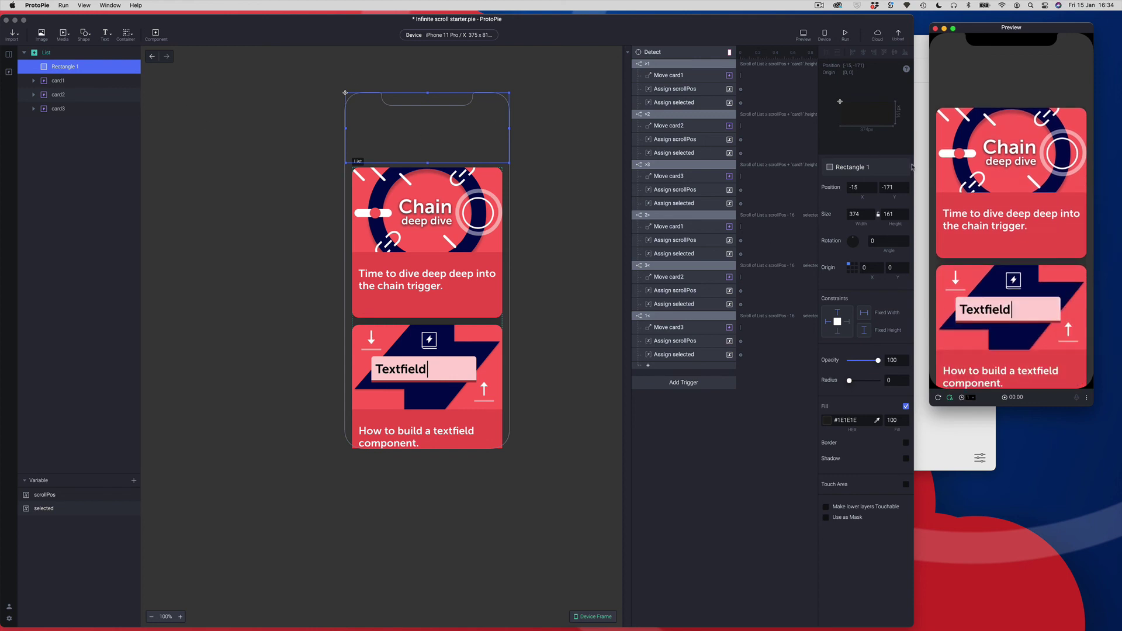
pyautogui.moveTo(1038, 188)
pyautogui.mouseDown()
pyautogui.moveTo(1038, 226)
pyautogui.moveTo(1038, 172)
pyautogui.mouseUp()
pyautogui.click(156, 61)
pyautogui.click(154, 60)
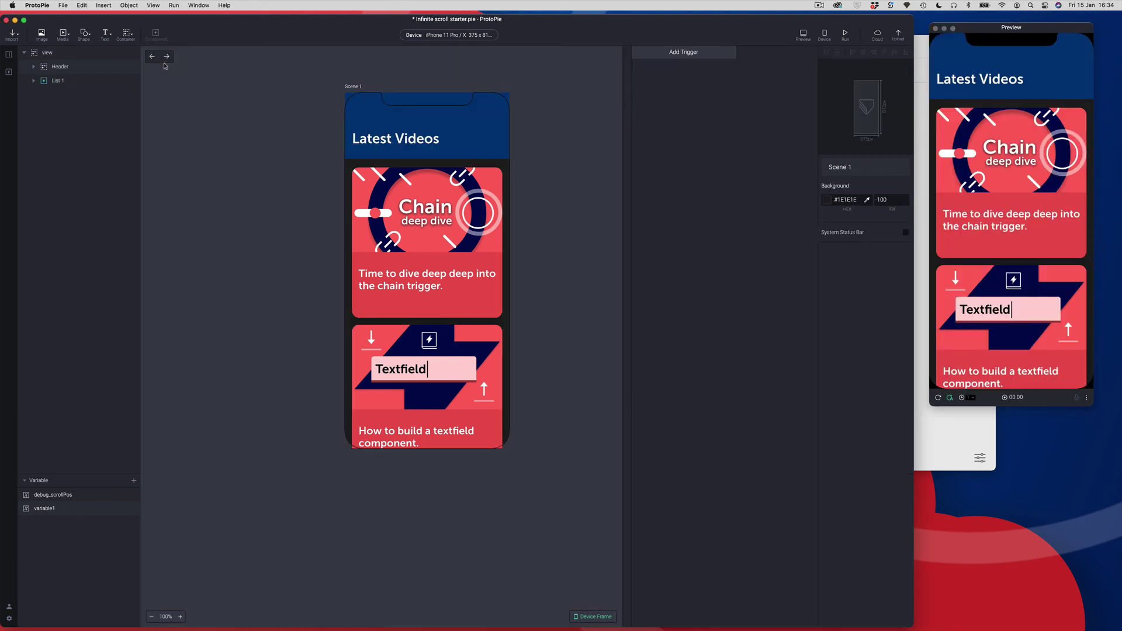
pyautogui.click(1003, 171)
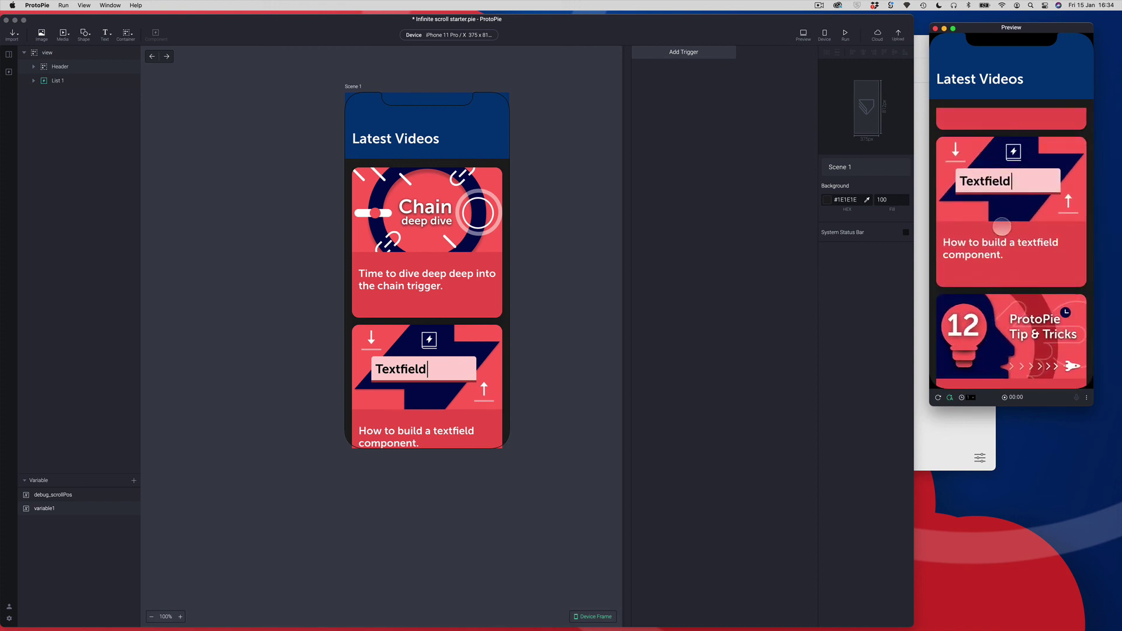
pyautogui.moveTo(996, 240); pyautogui.dragTo(994, 322)
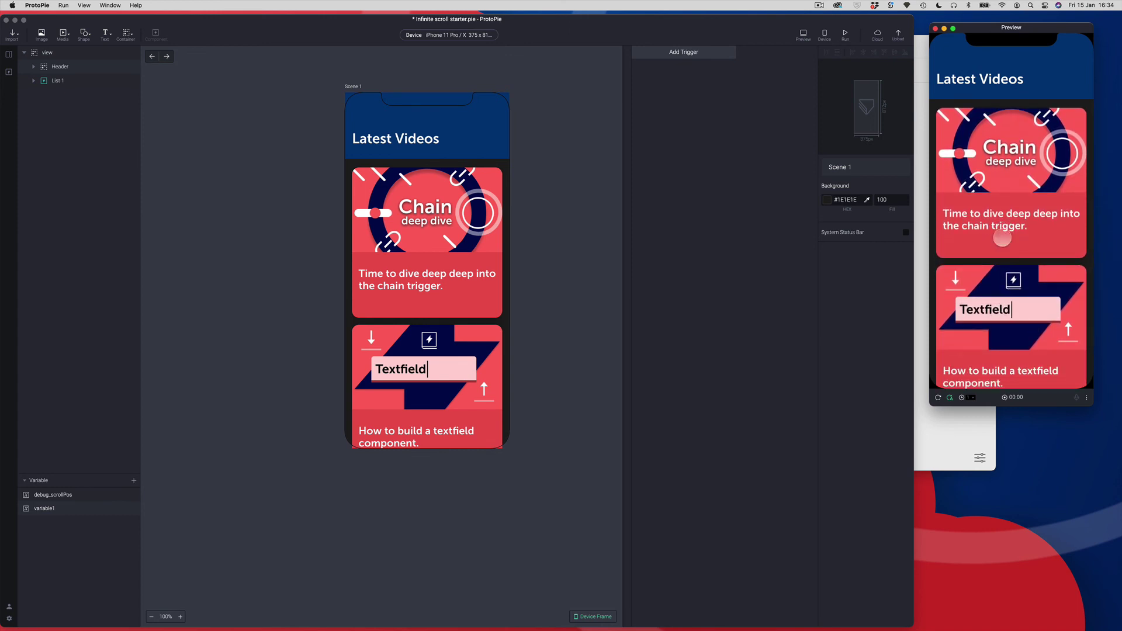
pyautogui.scroll(-2, 1005, 329)
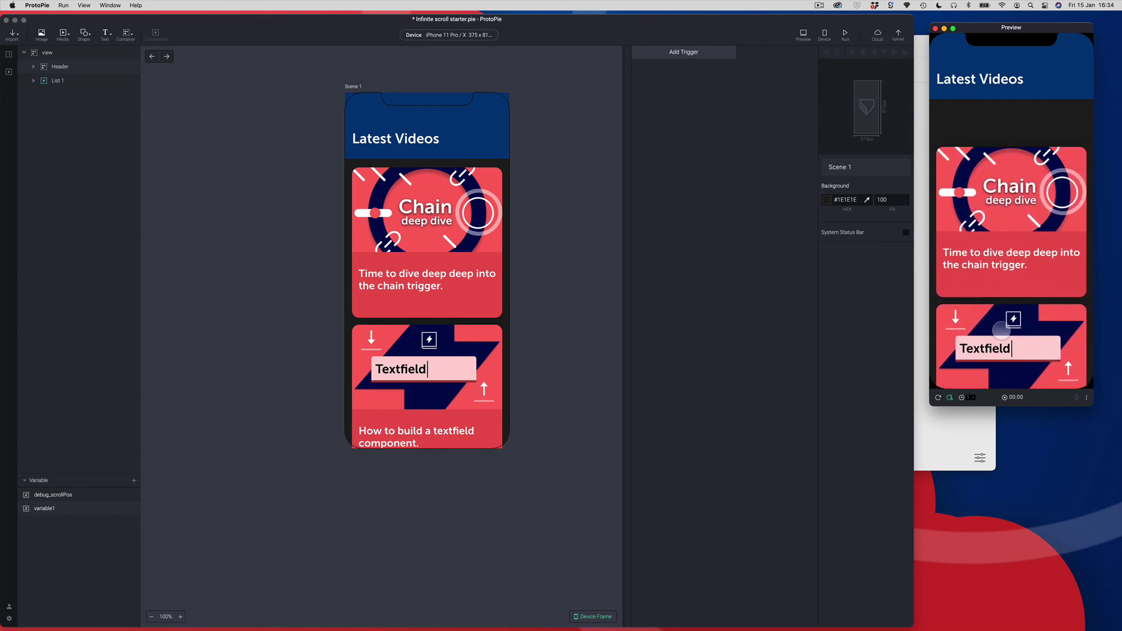